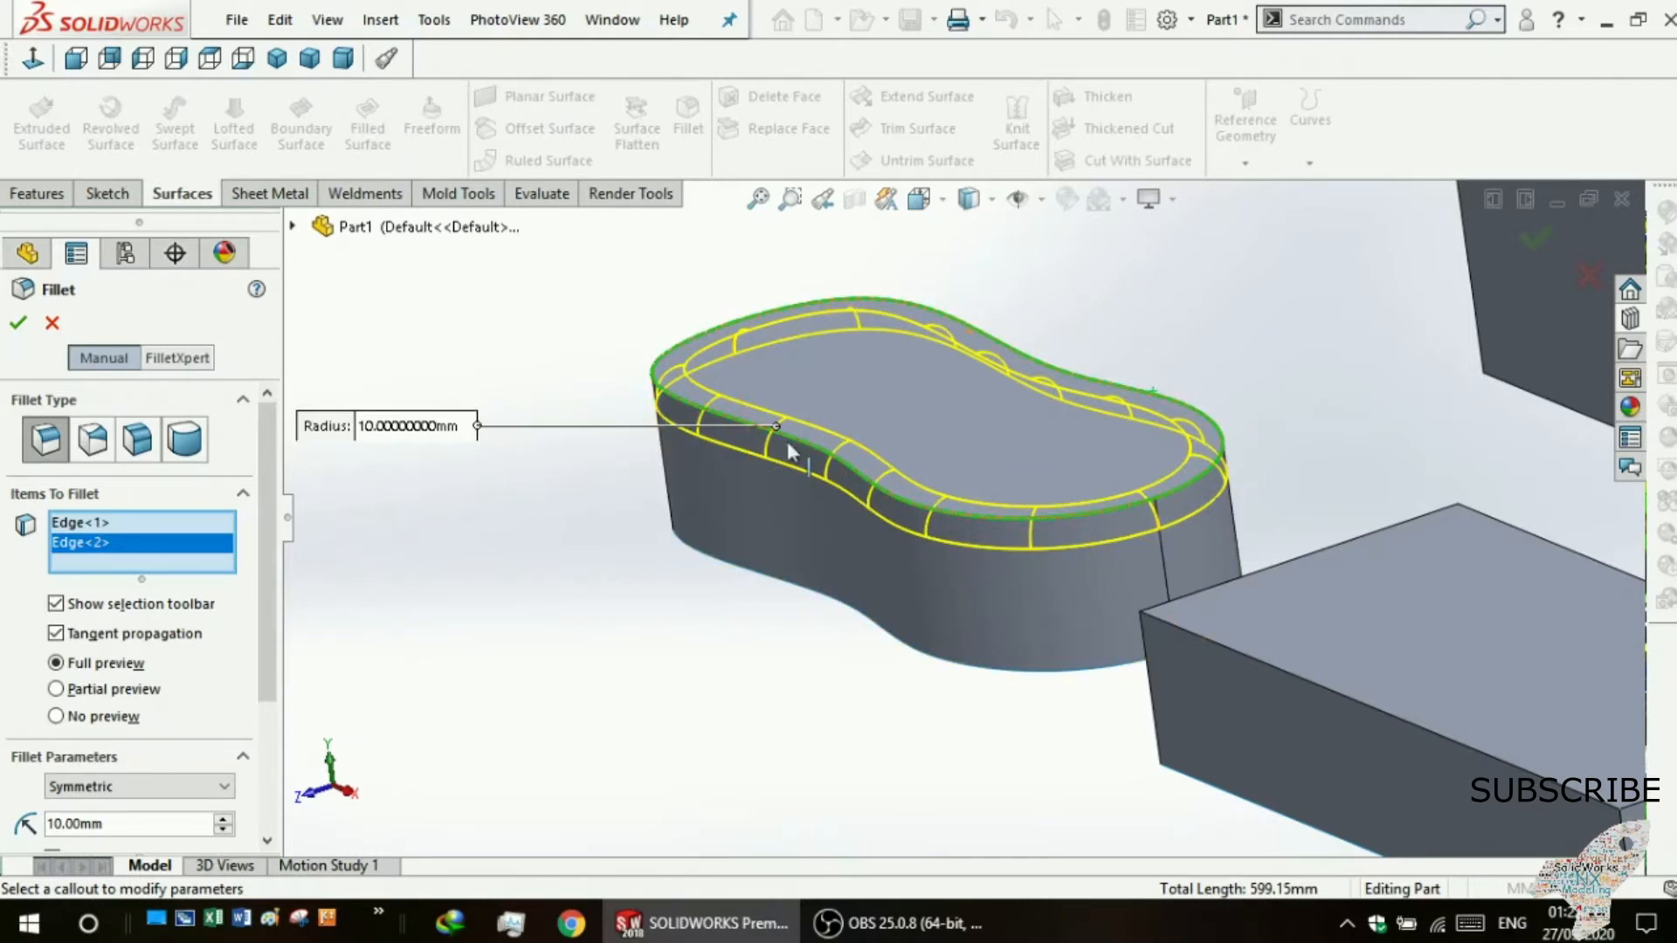
- Apply the 10 mm constant size fillet to the two selected top edges of the curved body
left_click(16, 330)
mouse_move(596, 534)
middle_mouse_down()
mouse_move(685, 487)
mouse_move(666, 386)
mouse_move(761, 272)
mouse_move(590, 517)
middle_mouse_up()
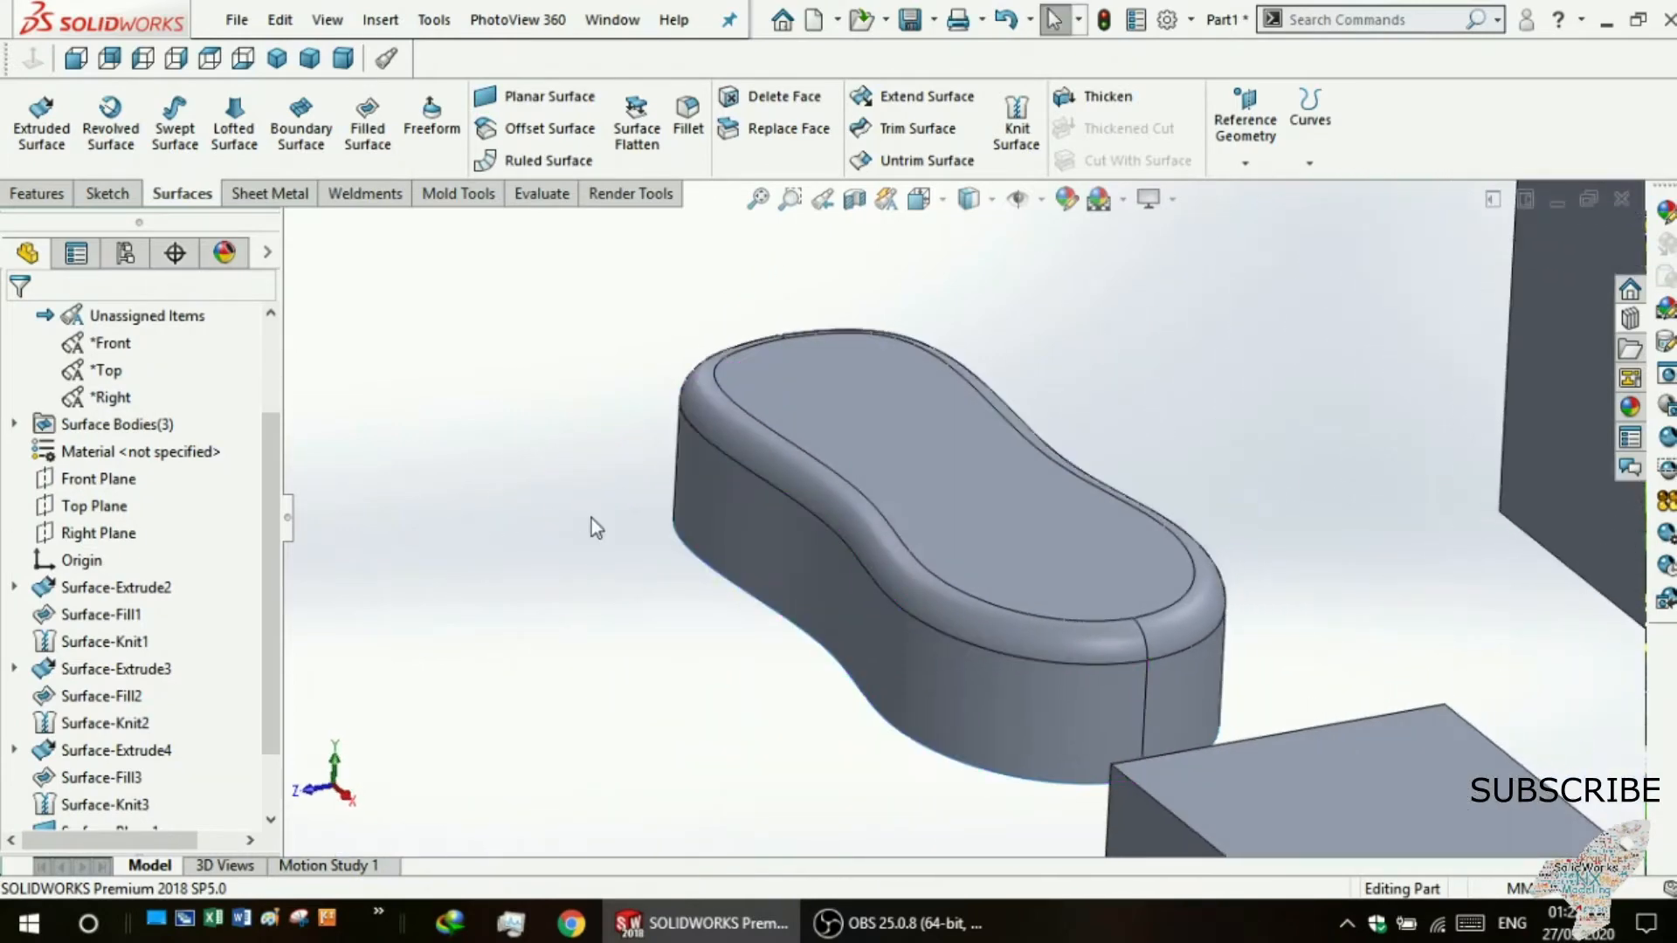
scroll(591, 517, "up", 3)
scroll(1456, 644, "down", 2)
scroll(1240, 686, "up", 3)
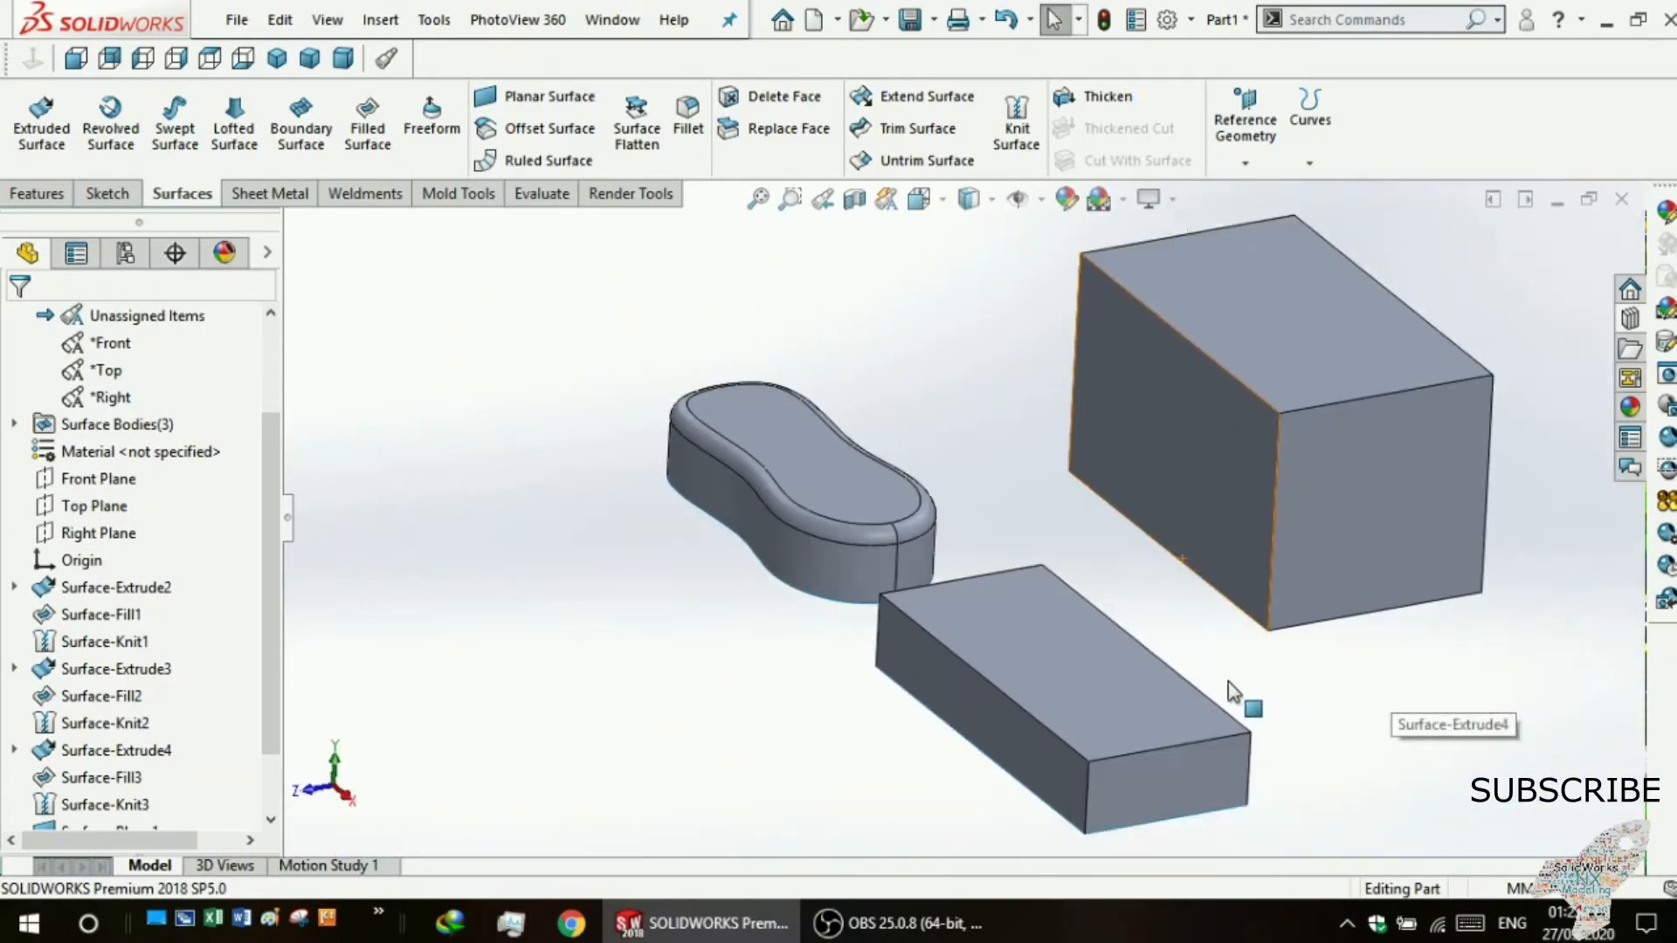
- Start a variable size fillet on the long front top edge of the low rectangular block
scroll(1221, 690, "down", 4)
middle_click_drag(1214, 703, 1099, 539)
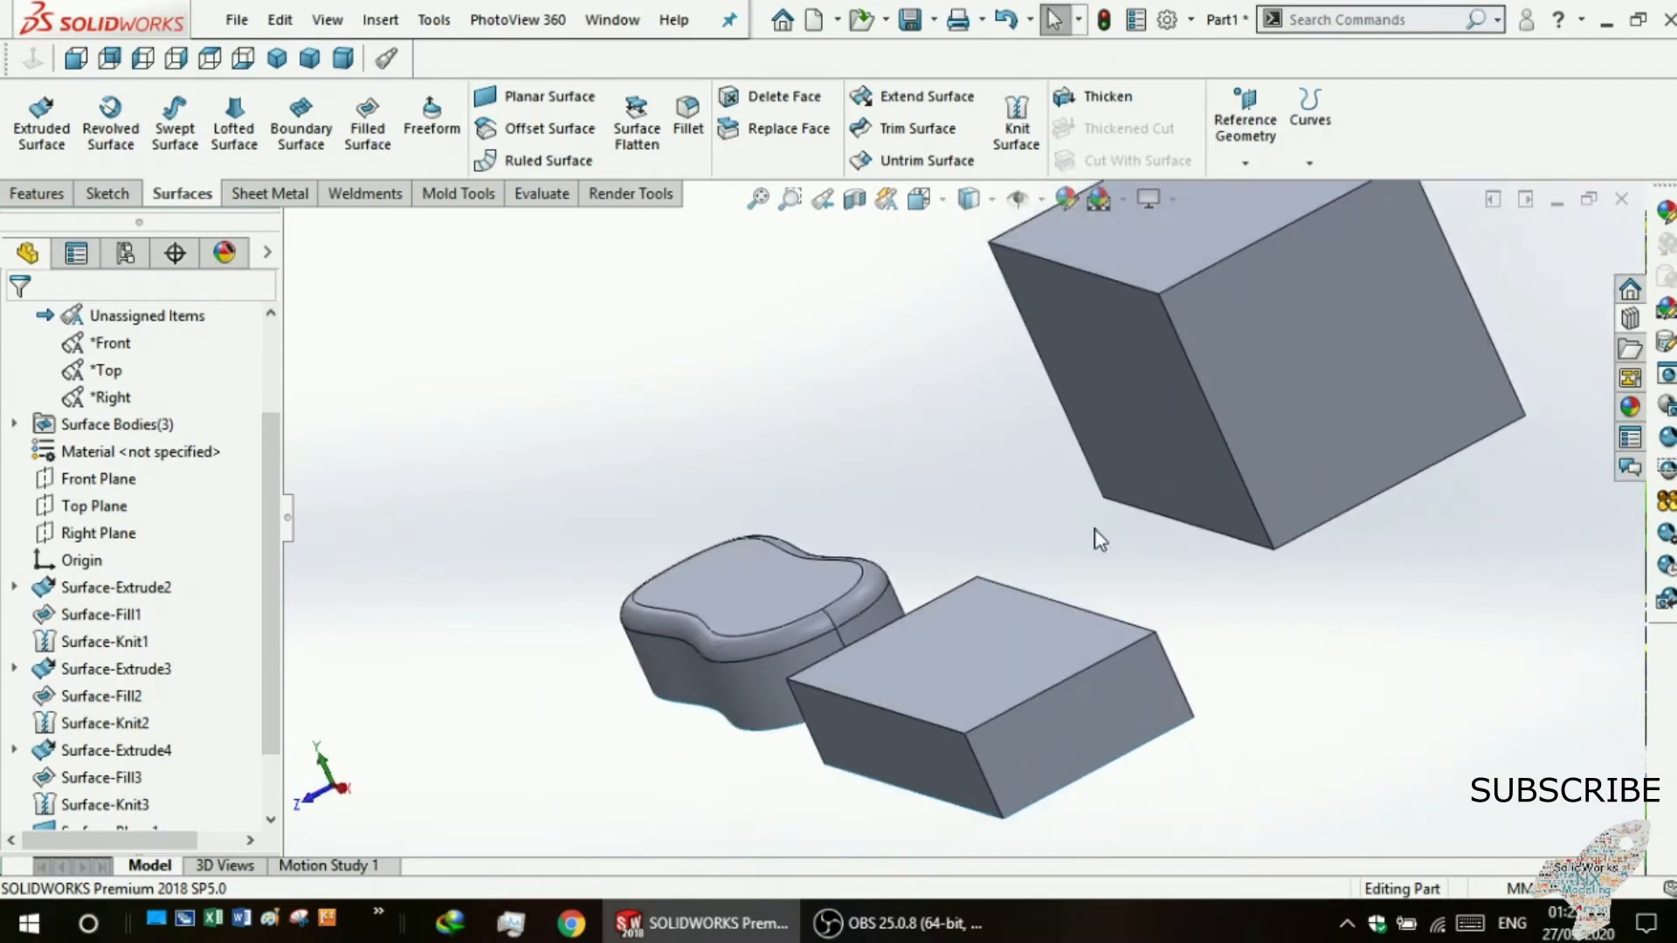
scroll(947, 625, "up", 2)
scroll(917, 674, "down", 4)
middle_click_drag(838, 725, 611, 487)
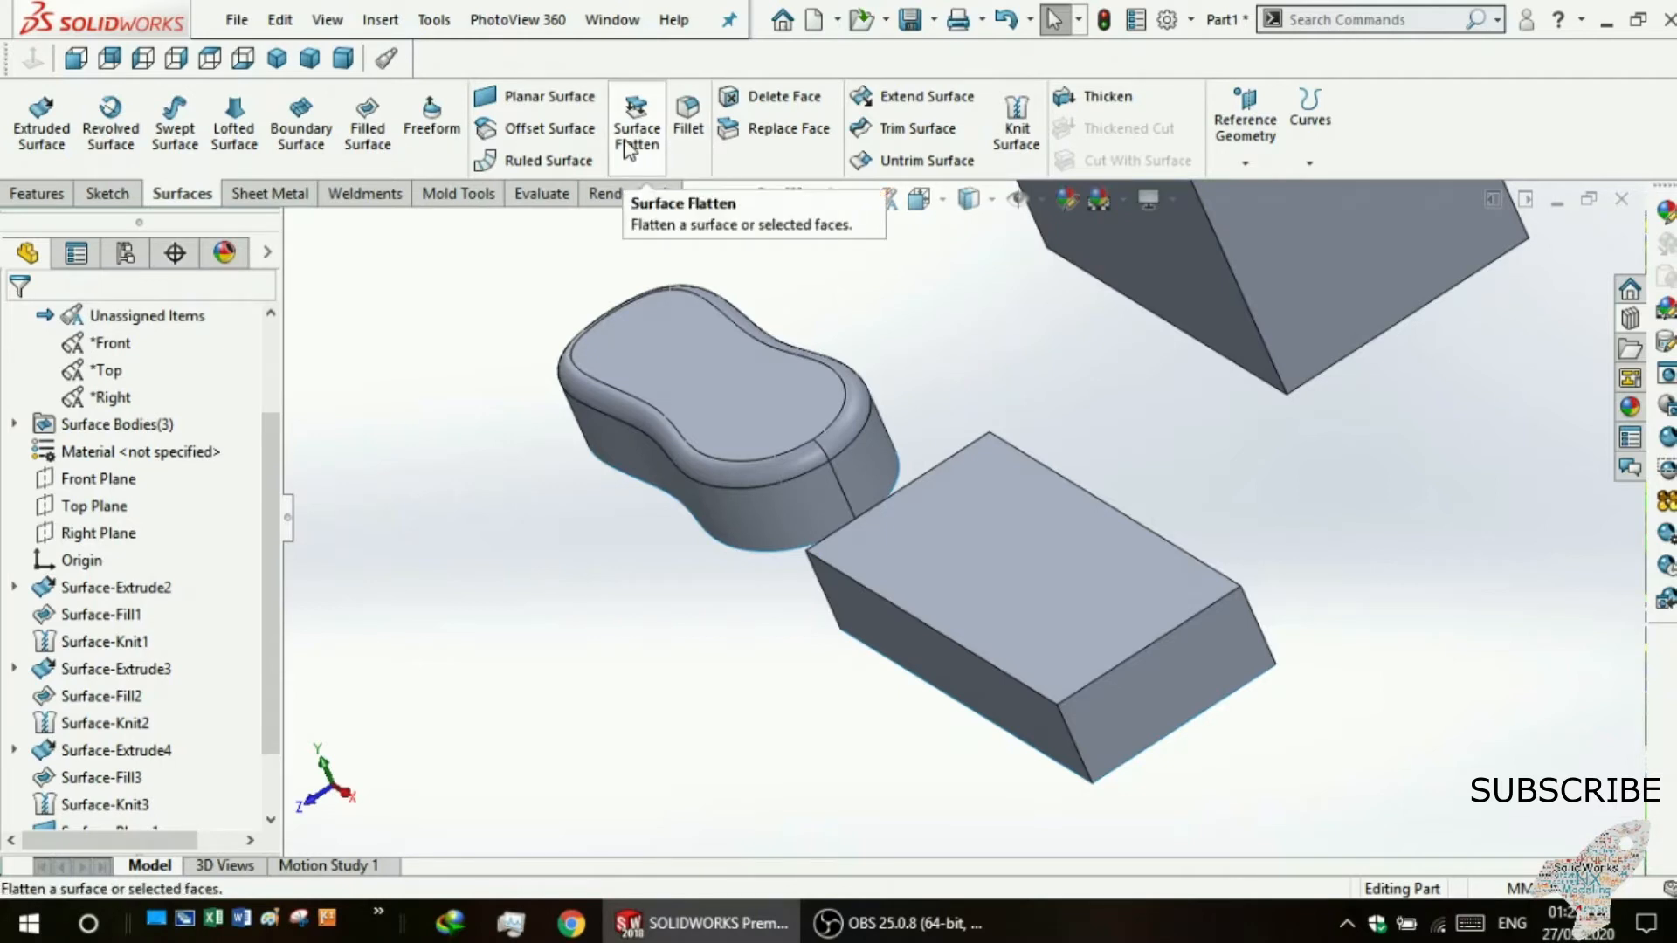
left_click(693, 141)
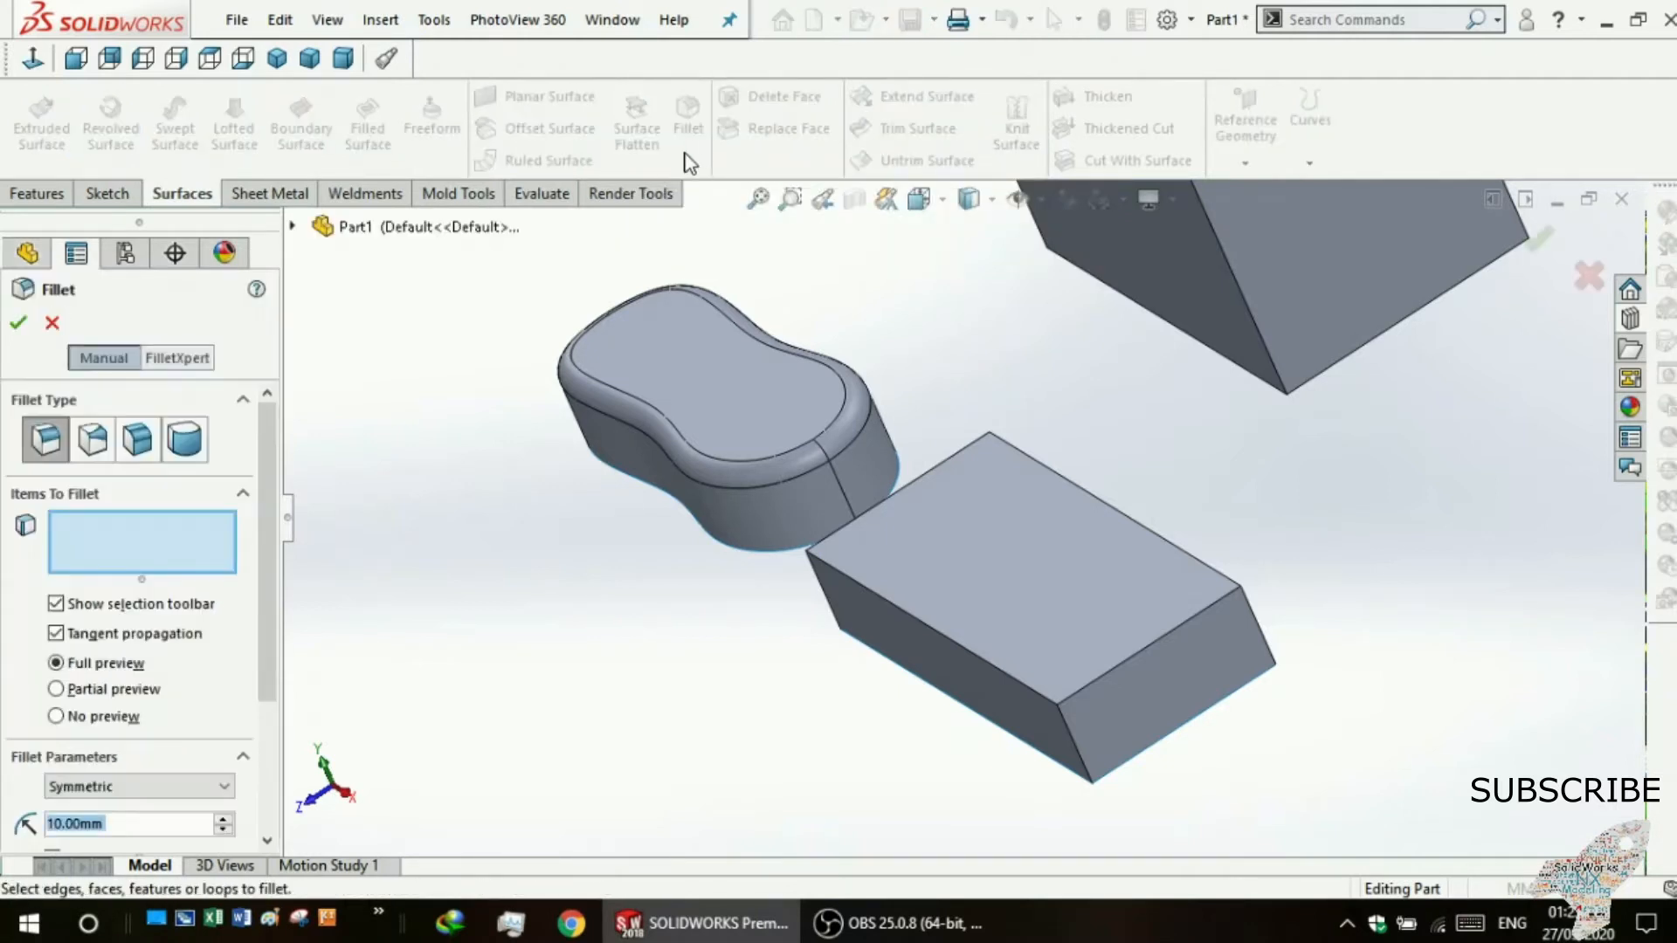
left_click(94, 441)
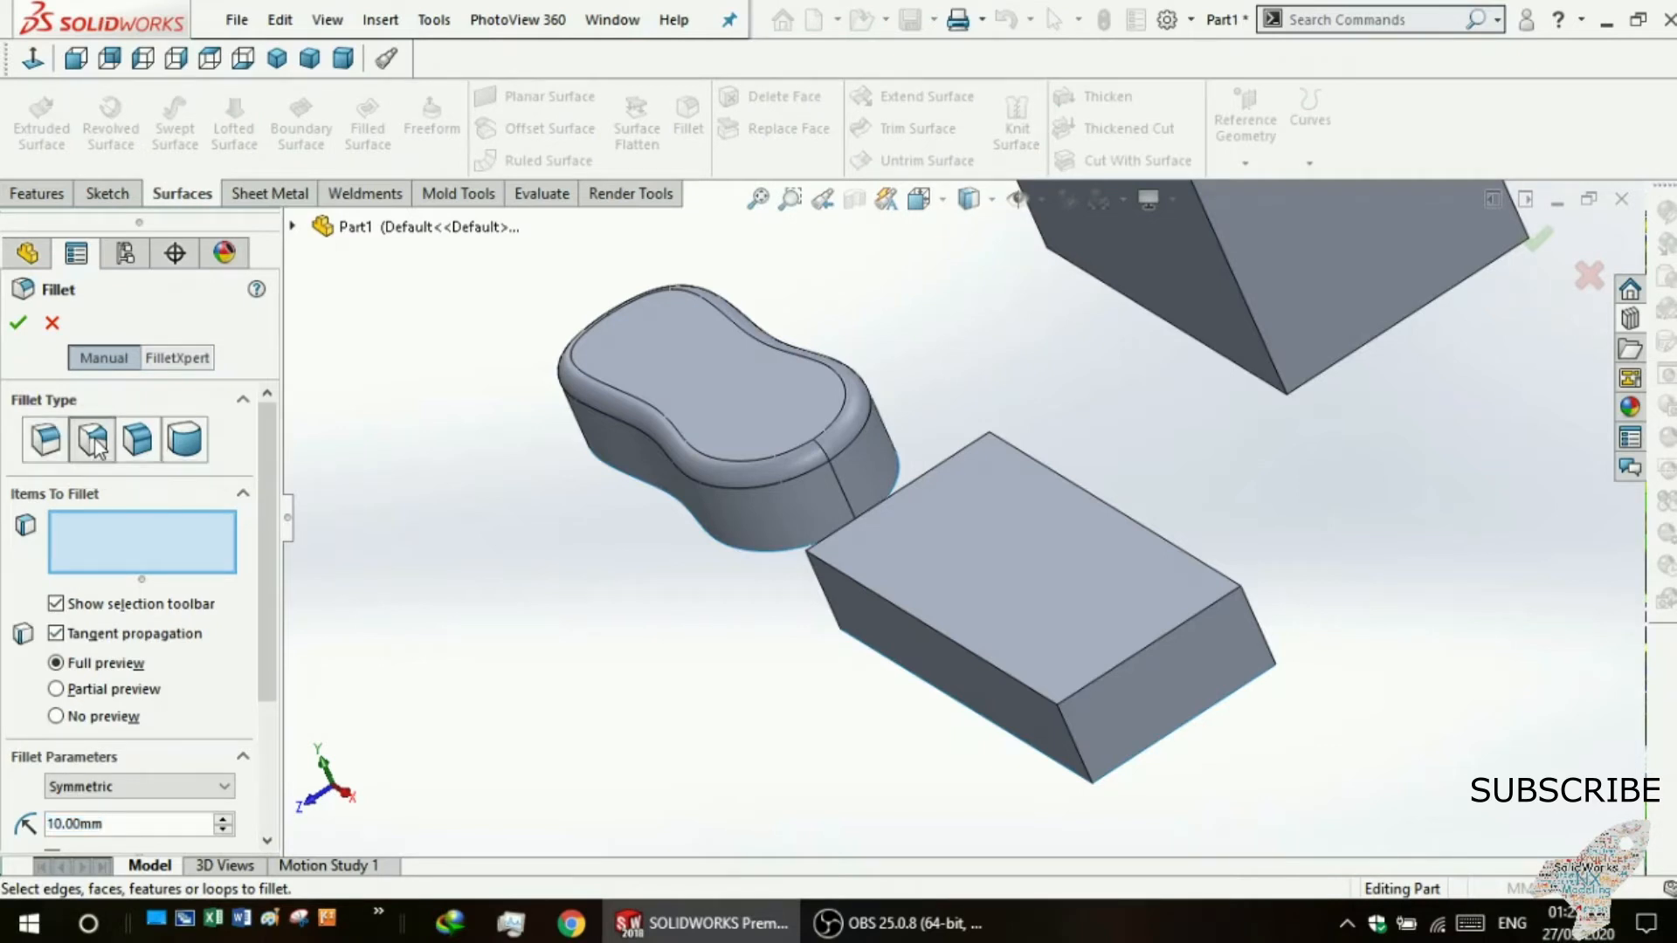
left_click(108, 538)
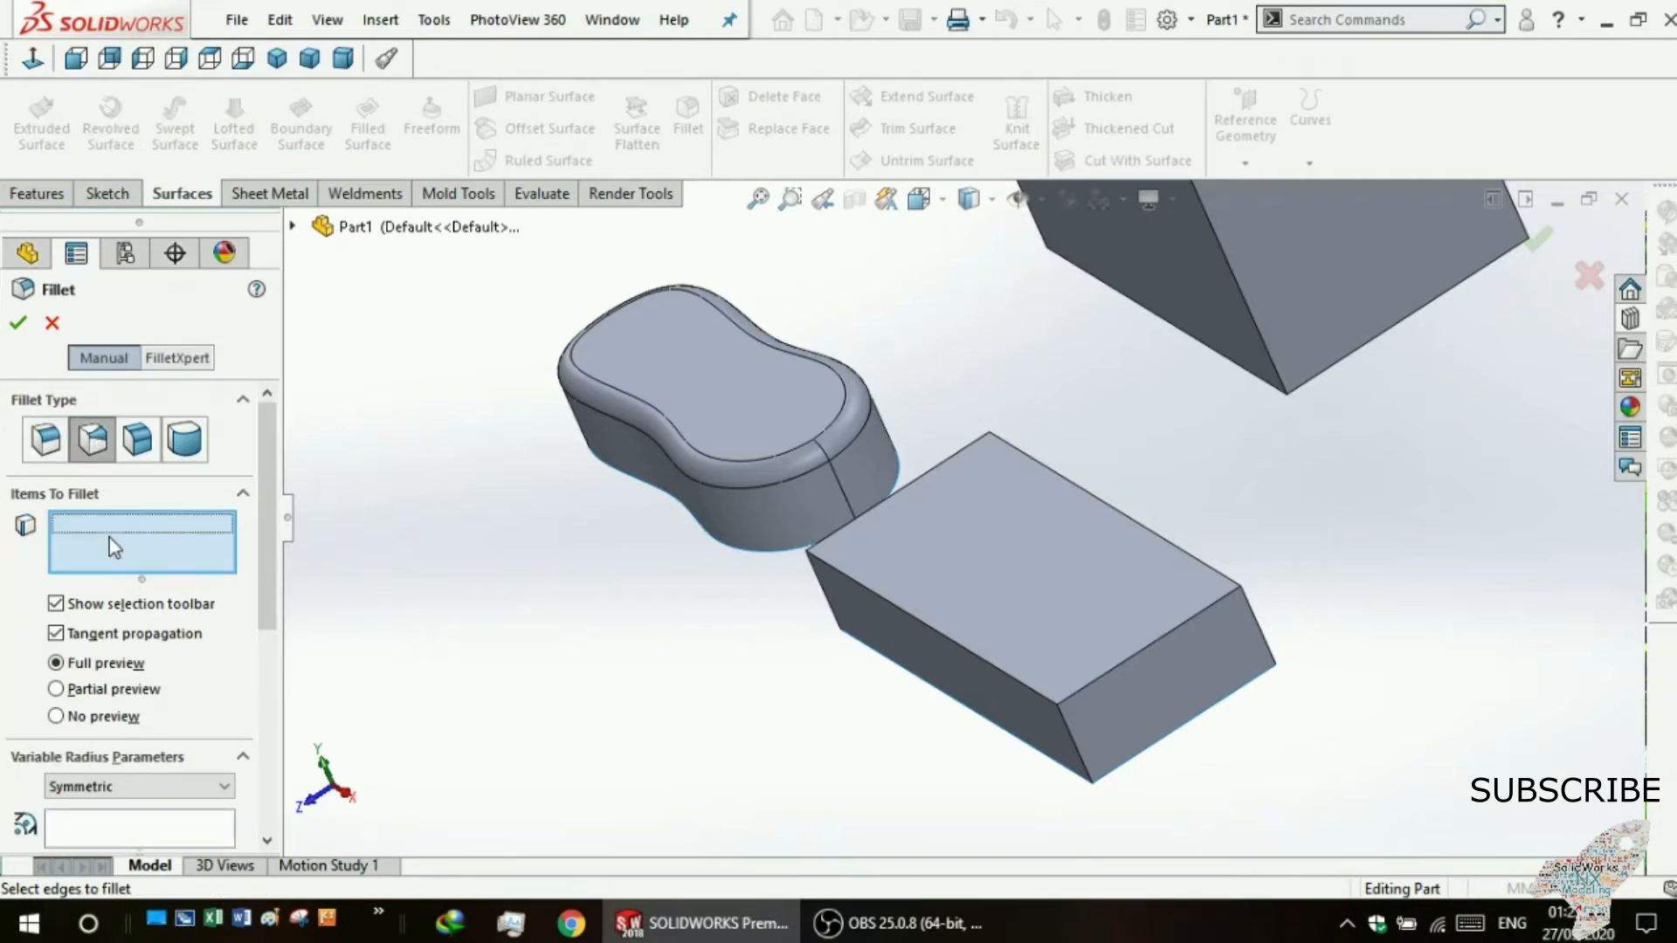
mouse_move(688, 592)
middle_mouse_down()
mouse_move(710, 550)
mouse_move(662, 595)
middle_mouse_up()
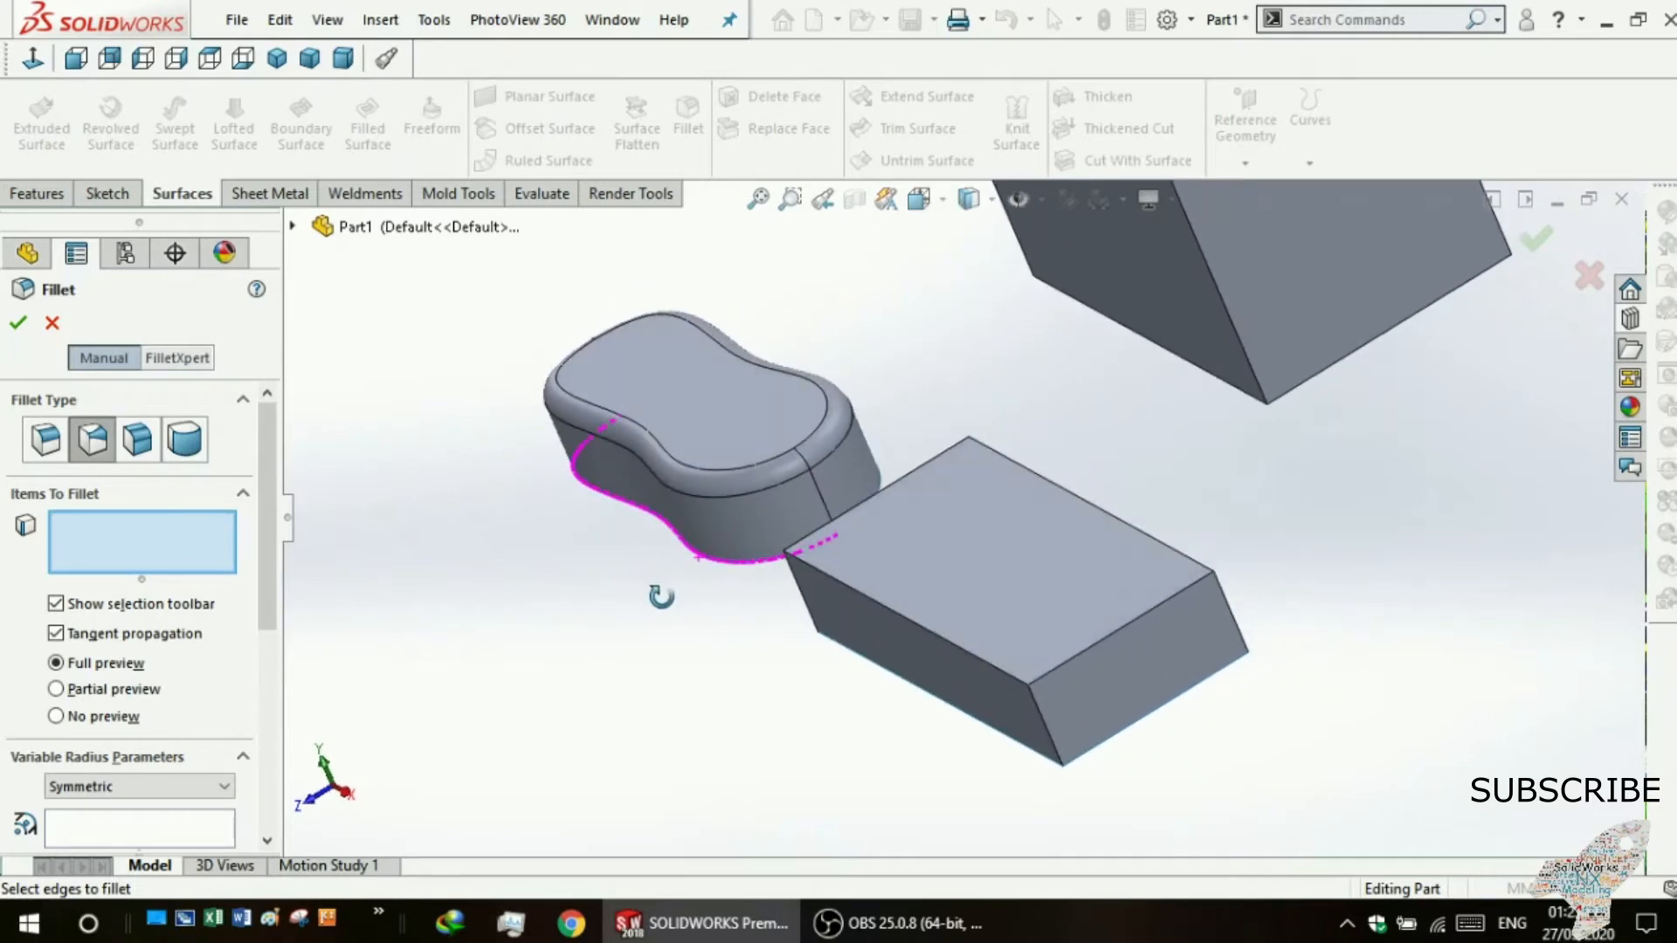
left_click(846, 582)
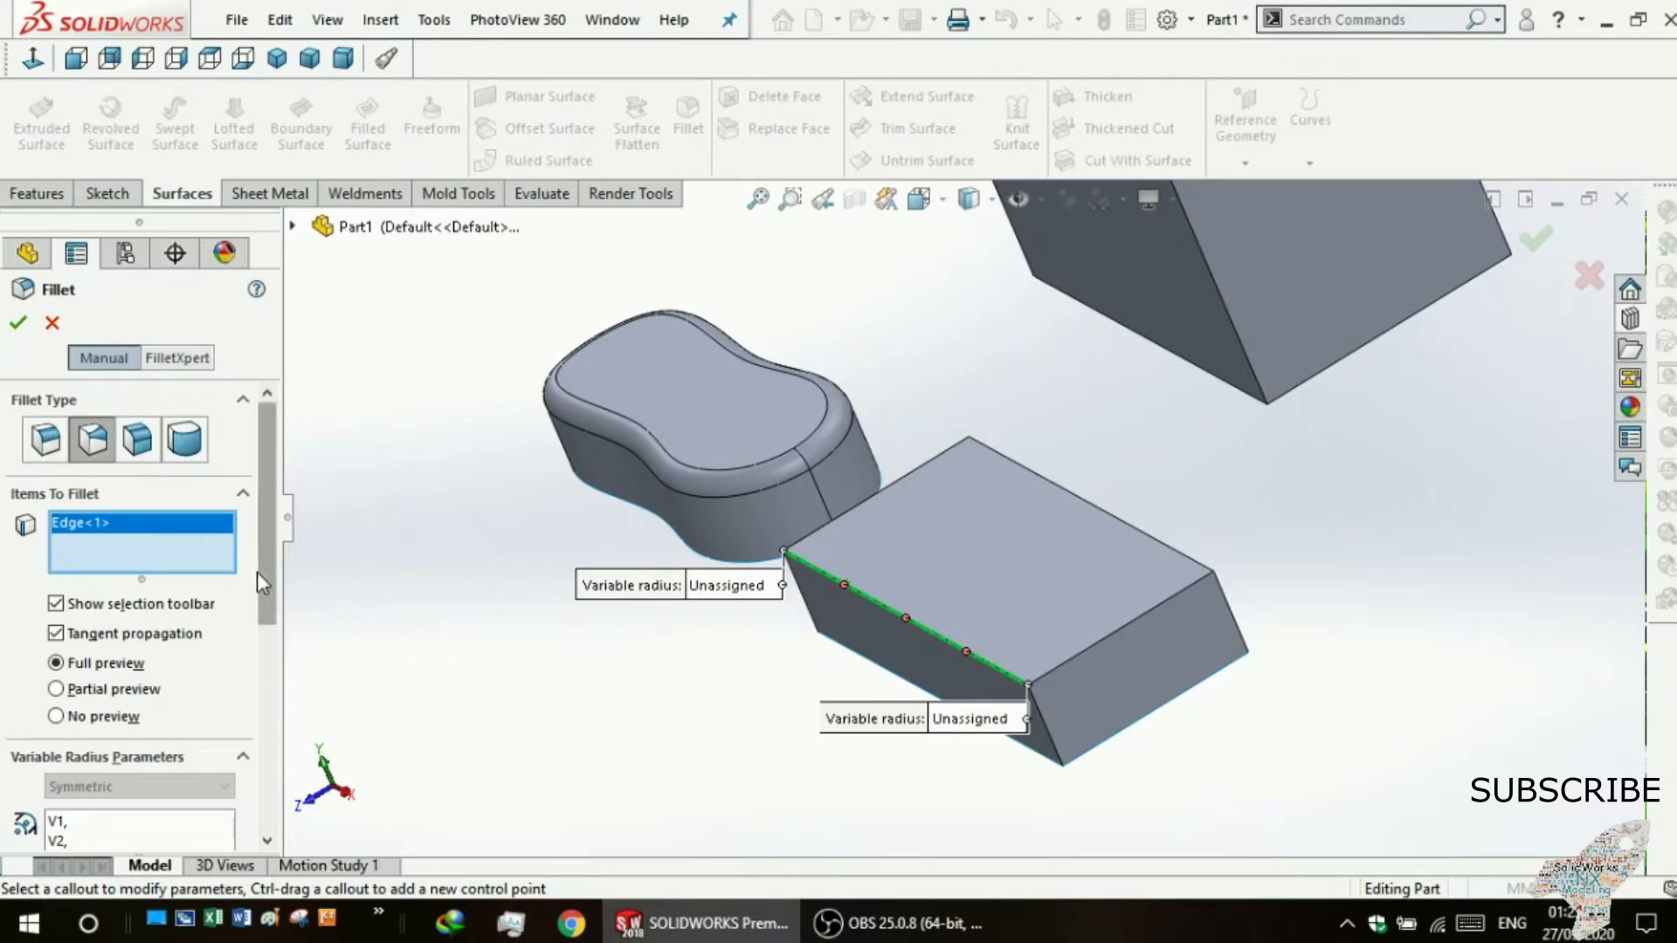
- Set the variable fillet's radius at vertex V1 to 10 mm
left_click_drag(264, 567, 266, 651)
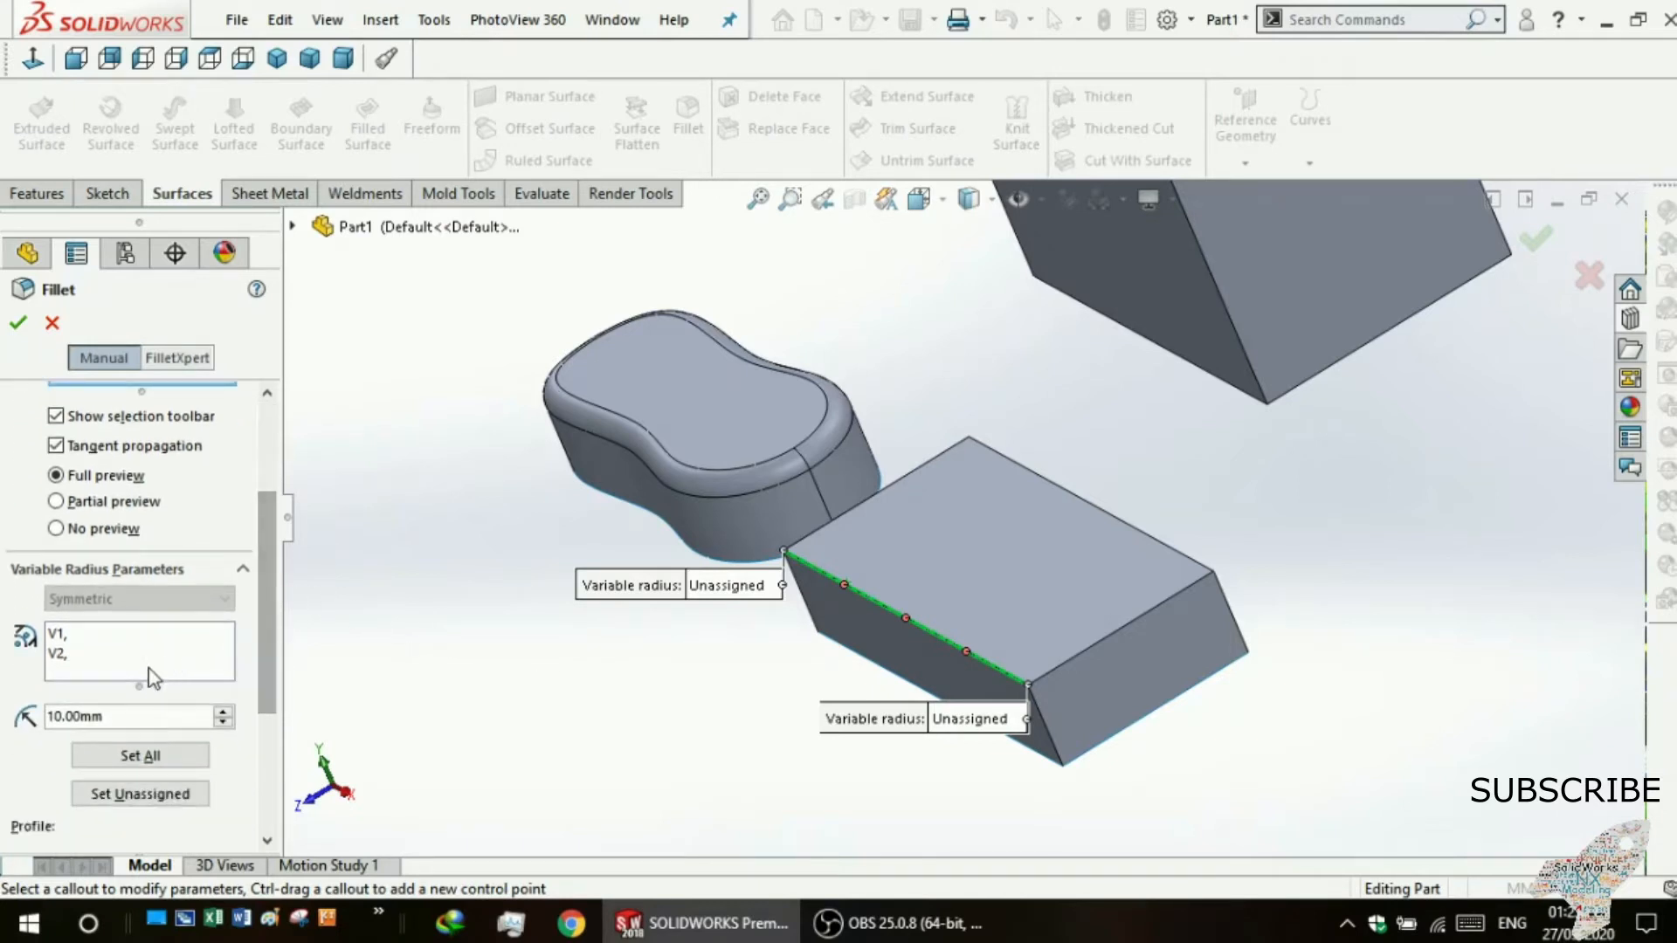
left_click(60, 629)
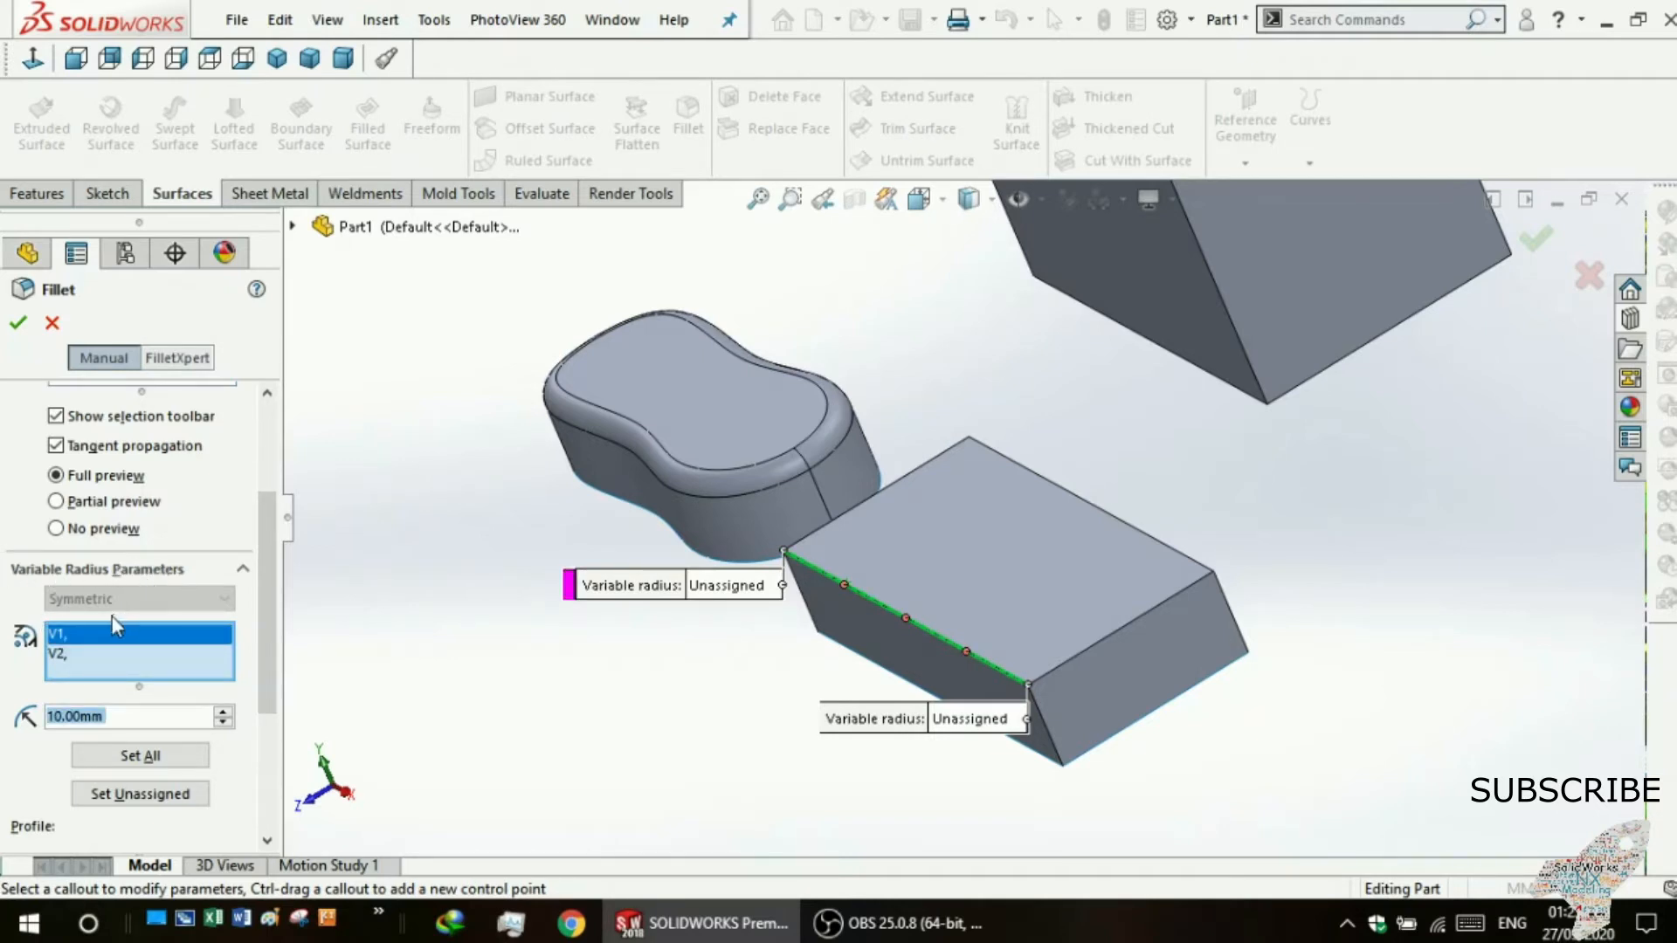
mouse_move(259, 595)
left_mouse_down()
mouse_move(257, 641)
mouse_move(259, 603)
left_mouse_up()
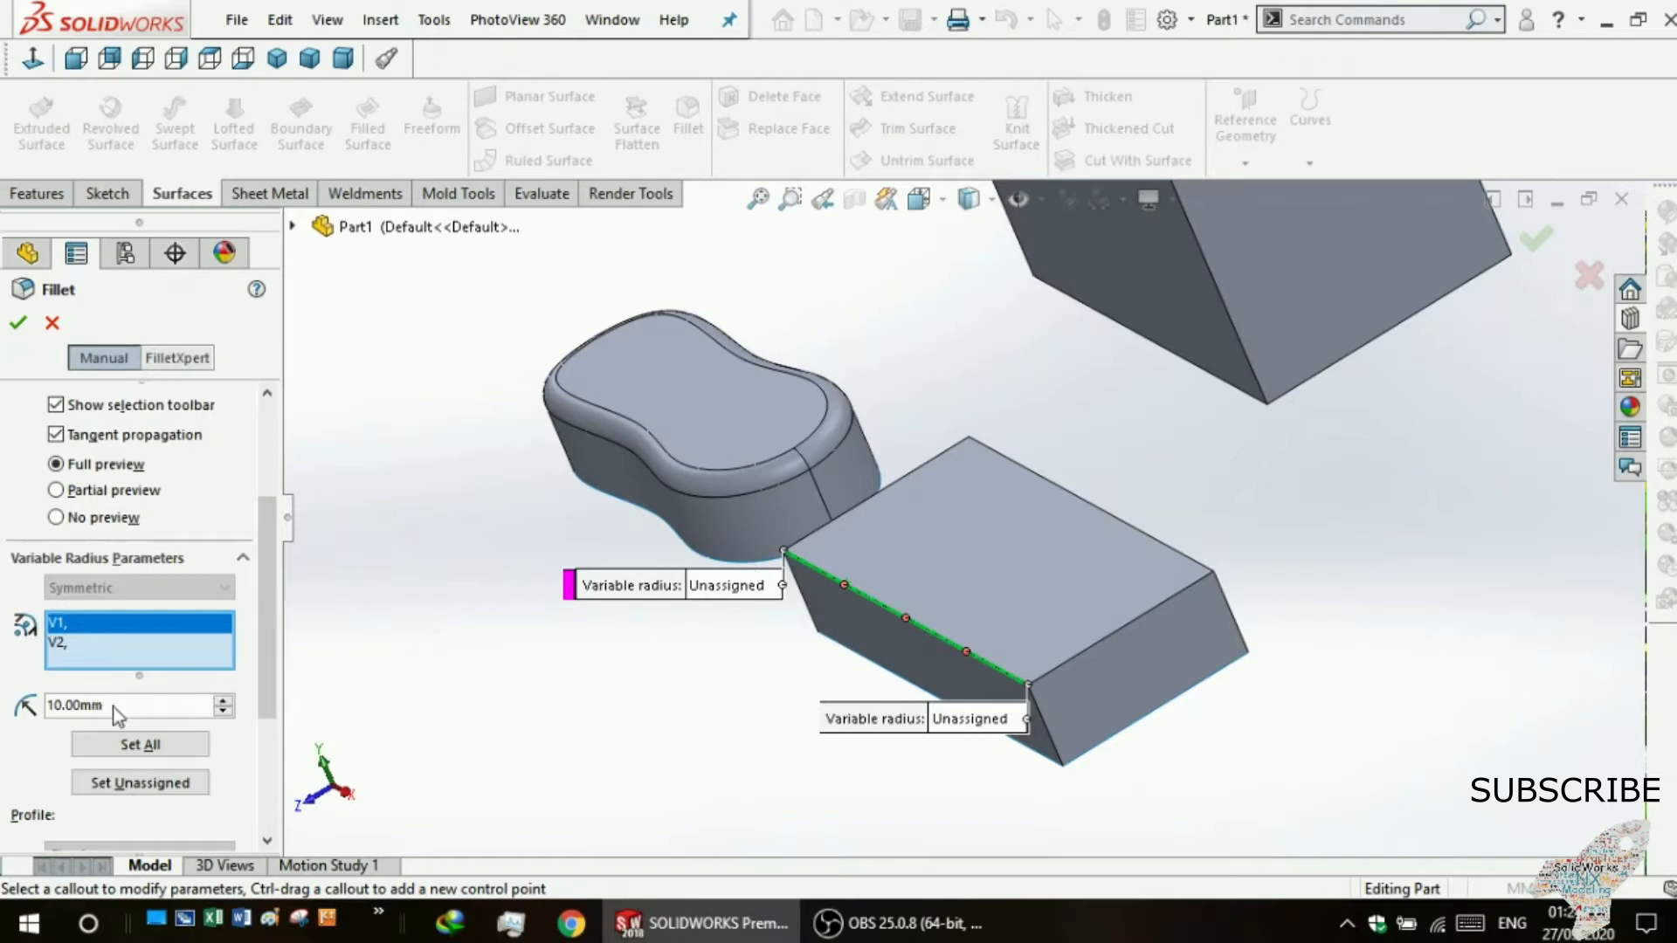
double_click(81, 706)
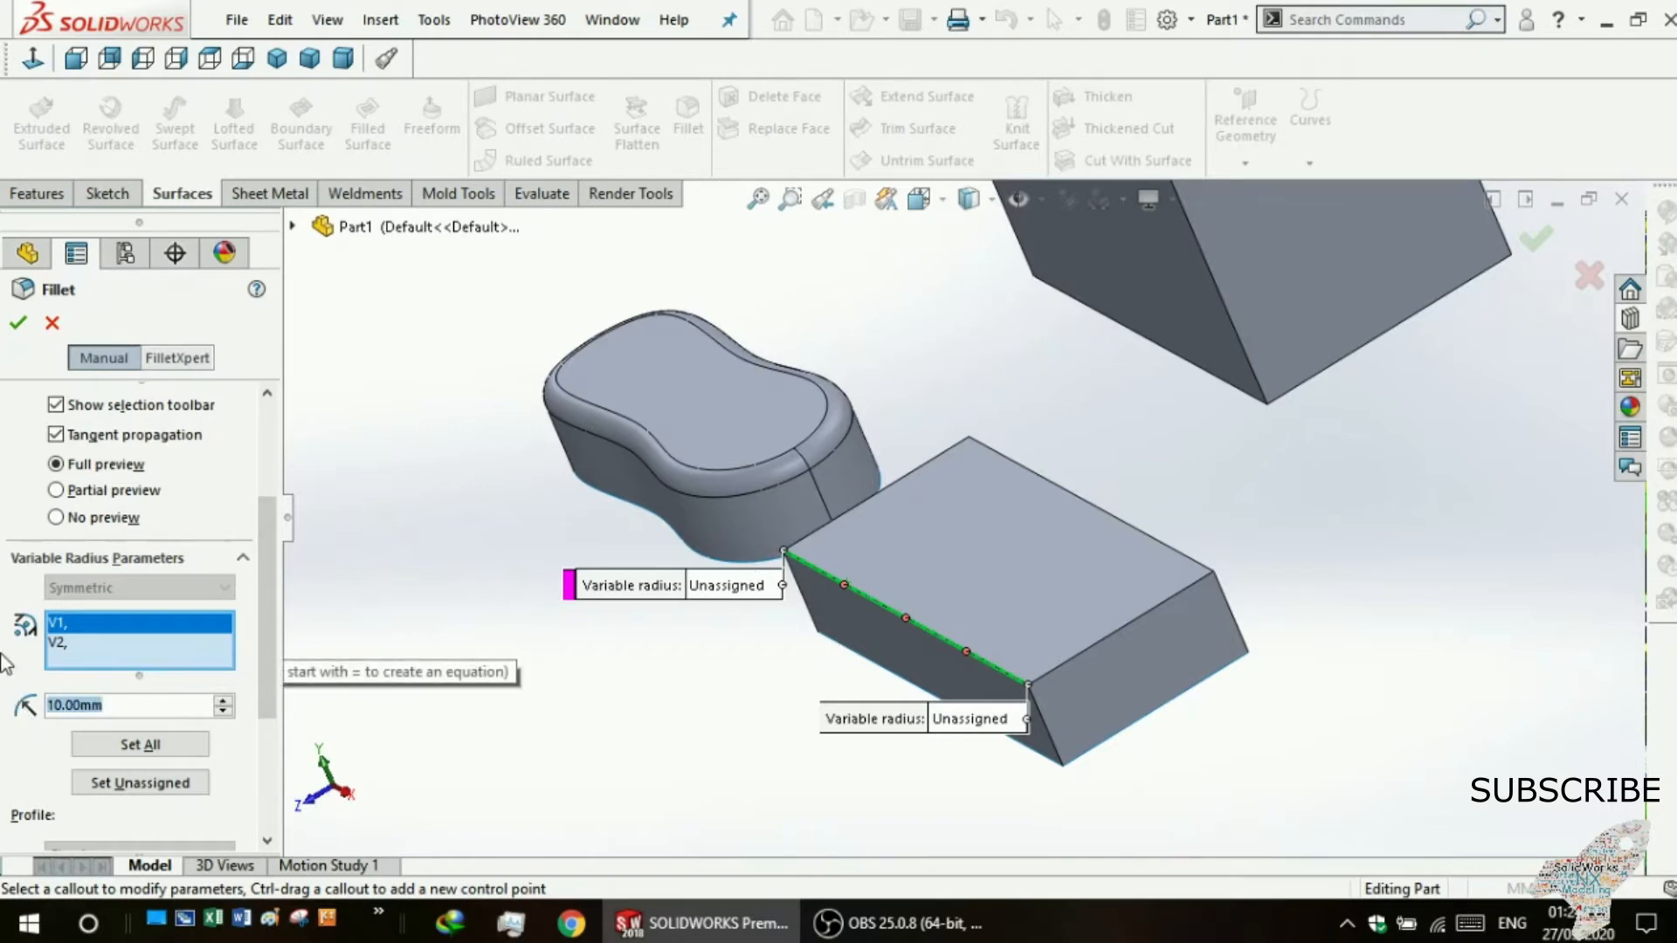
type("10")
key("Return")
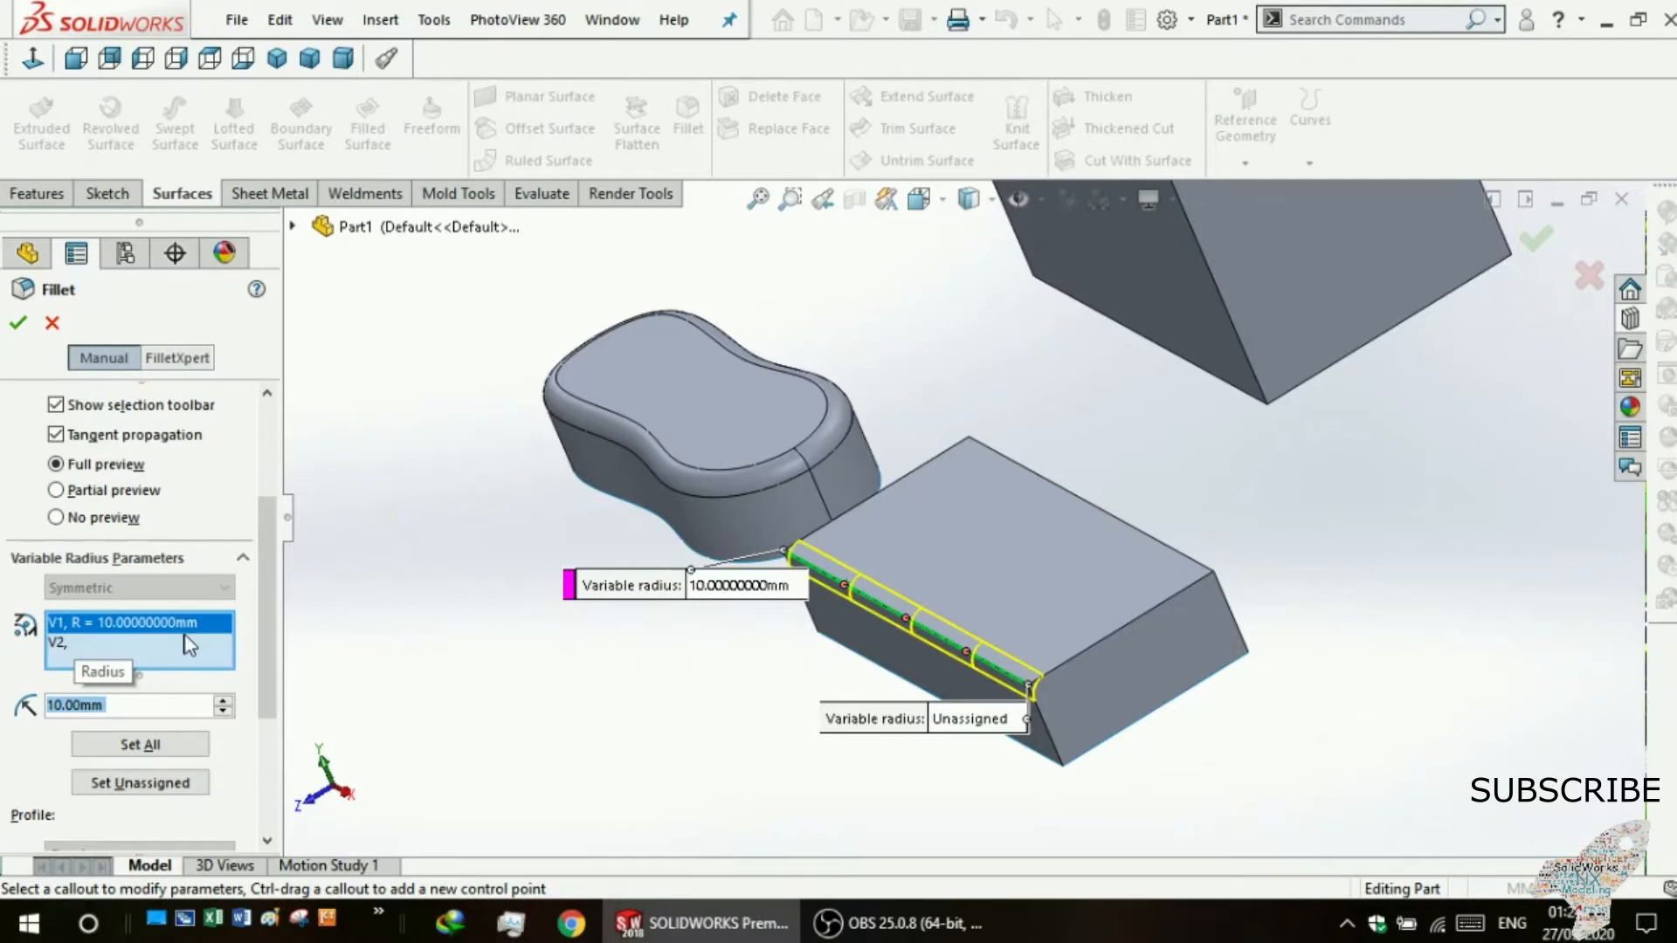
- Set the variable fillet's radius at vertex V2 to 20 mm
middle_click_drag(805, 798, 821, 703)
scroll(1532, 495, "up", 1)
scroll(1531, 495, "down", 1)
scroll(1240, 604, "down", 3)
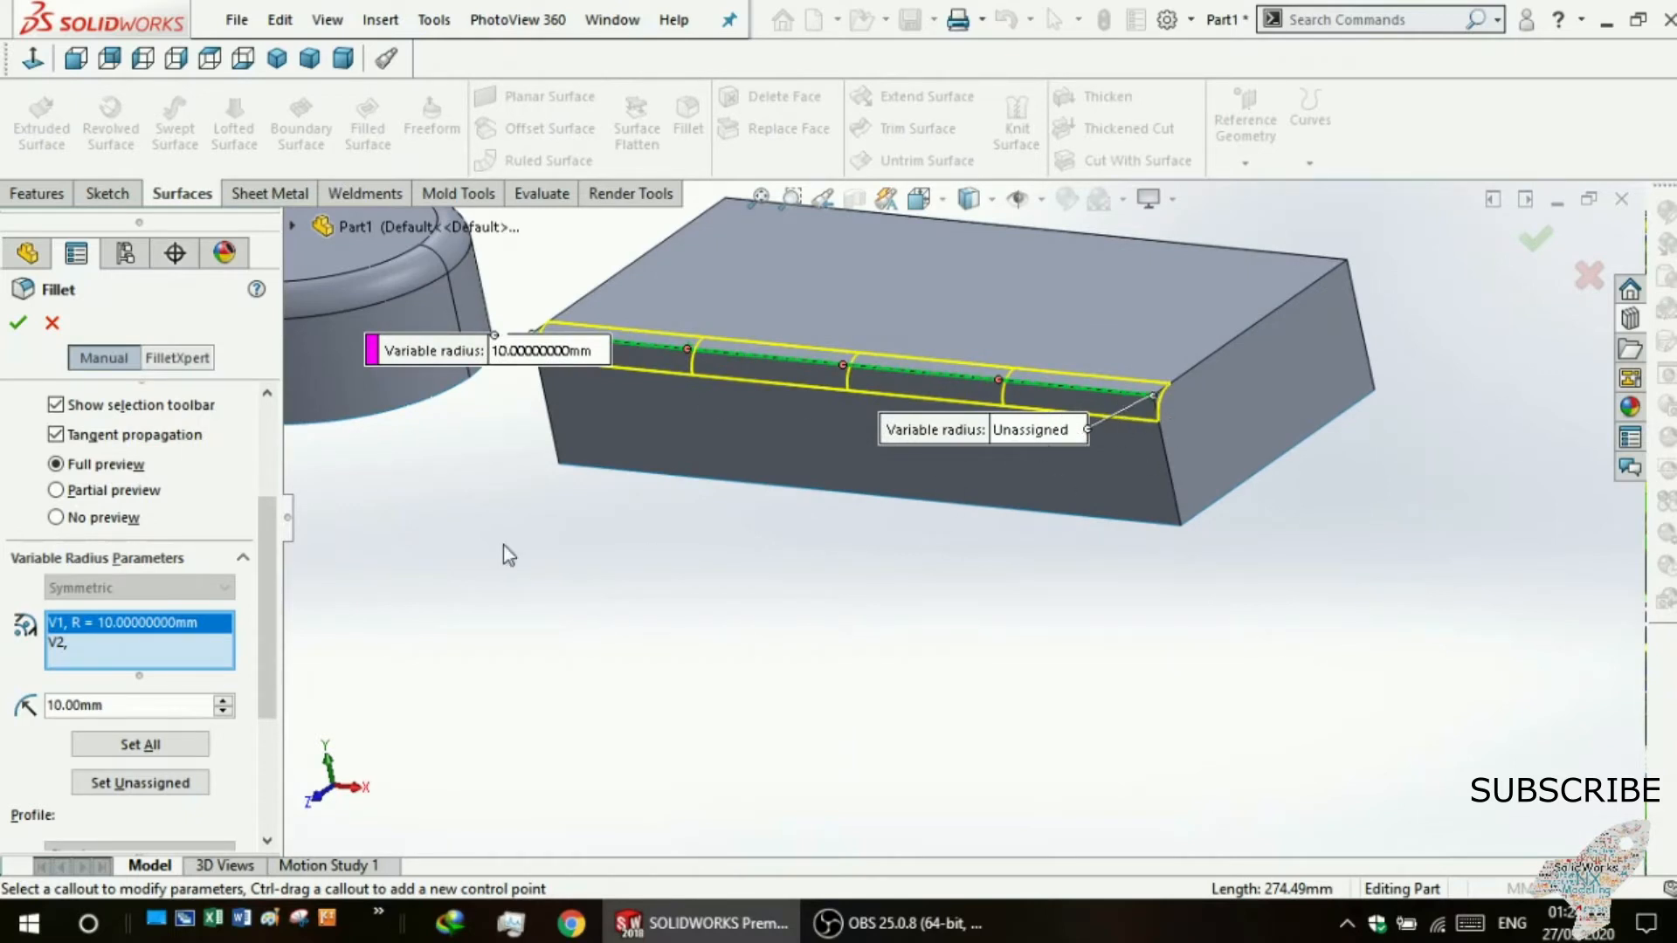
left_click(57, 644)
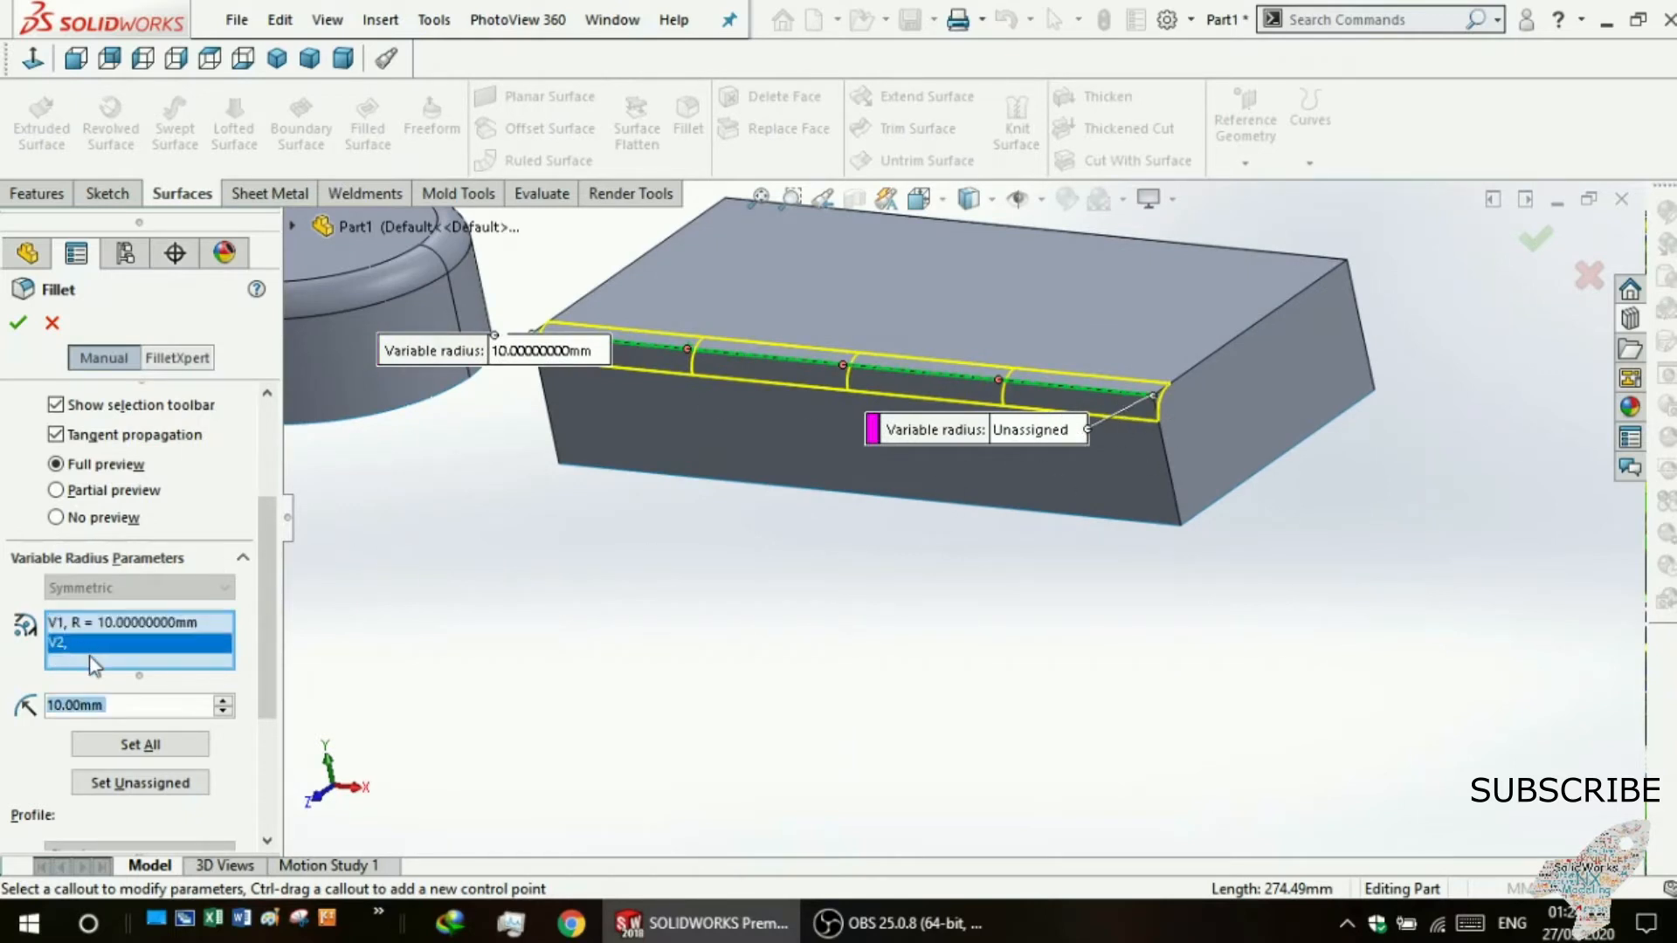
type("20")
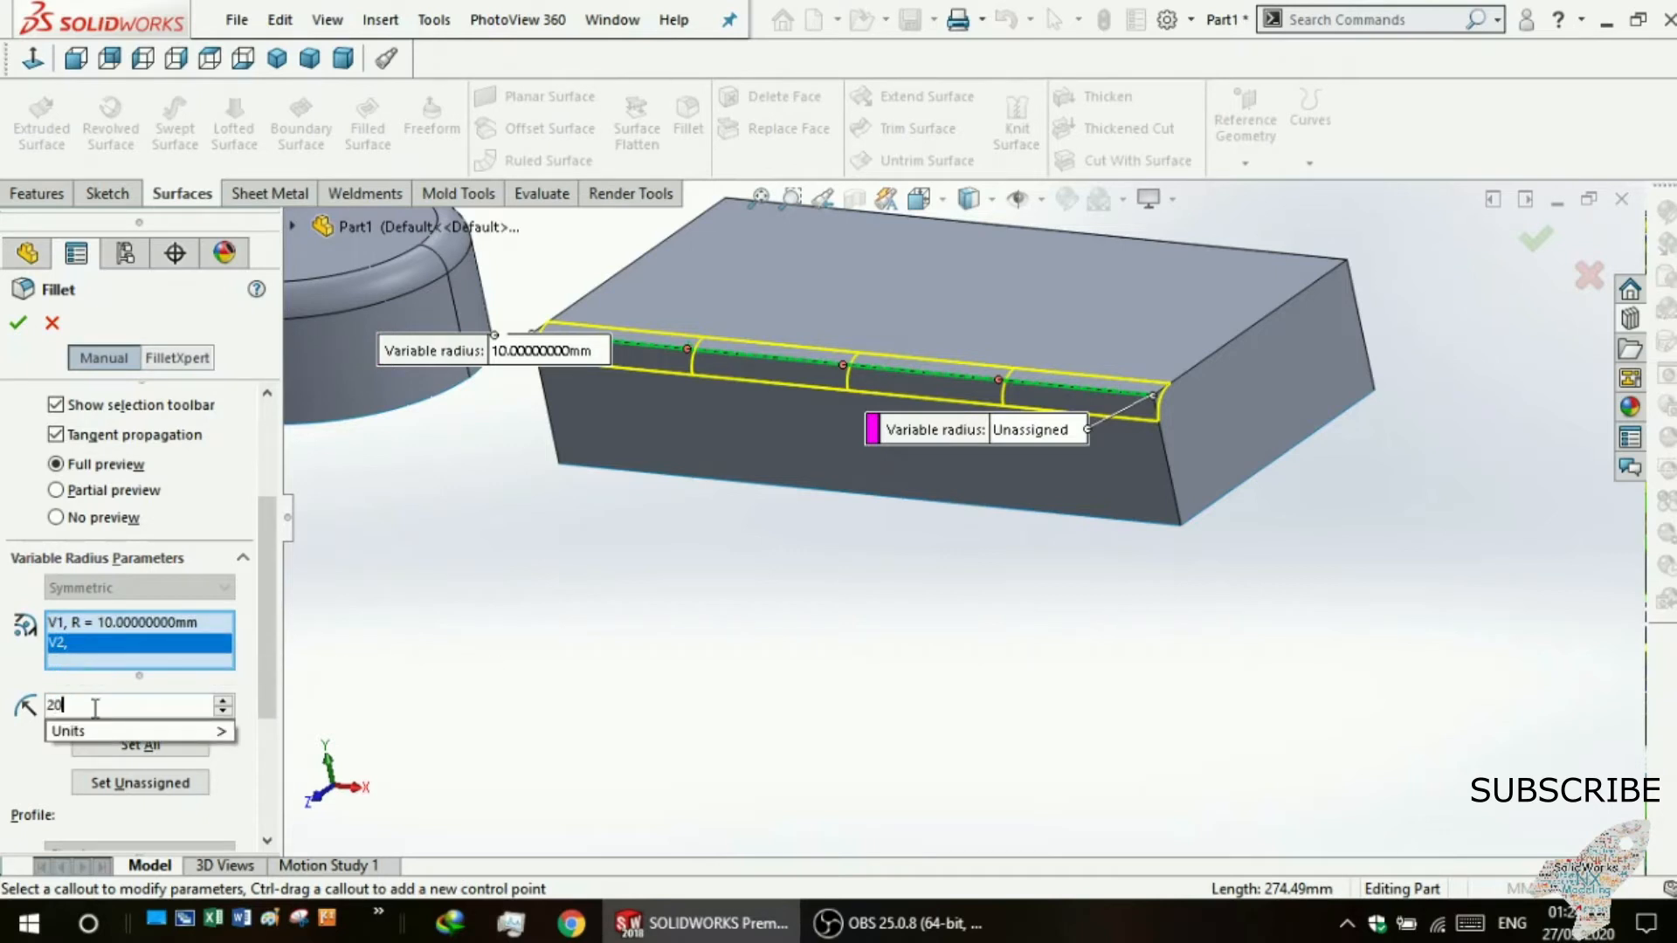
key("Return")
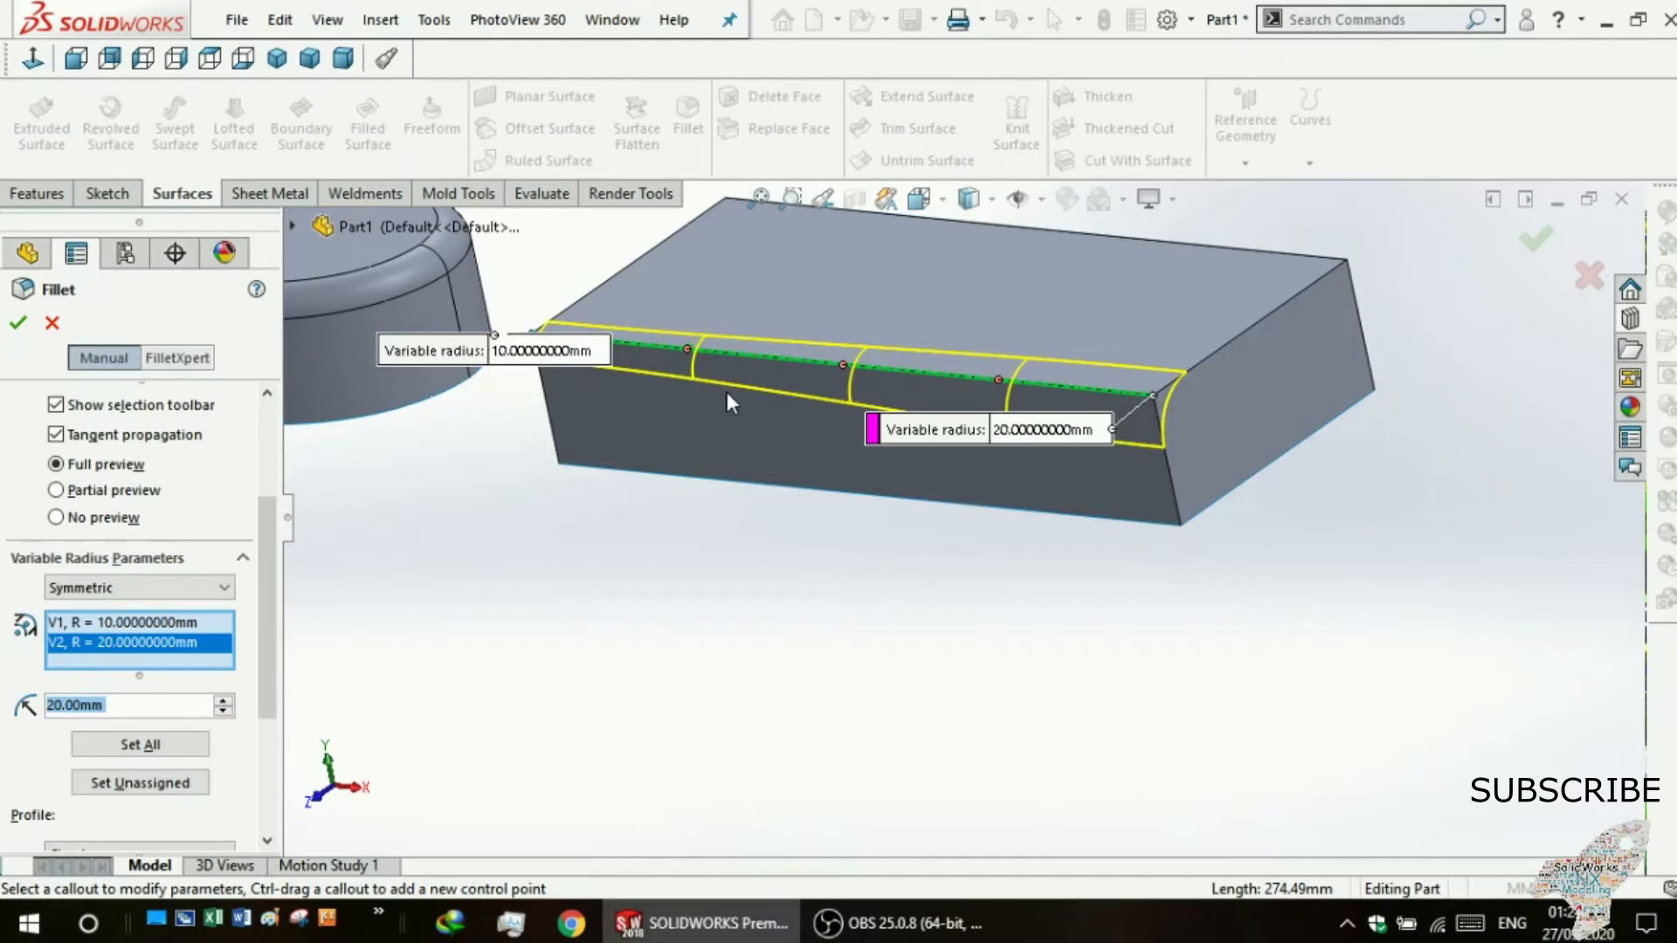
- Change the variable fillet's radius parameters to Asymmetric
middle_click_drag(1000, 508, 935, 584)
left_click(180, 594)
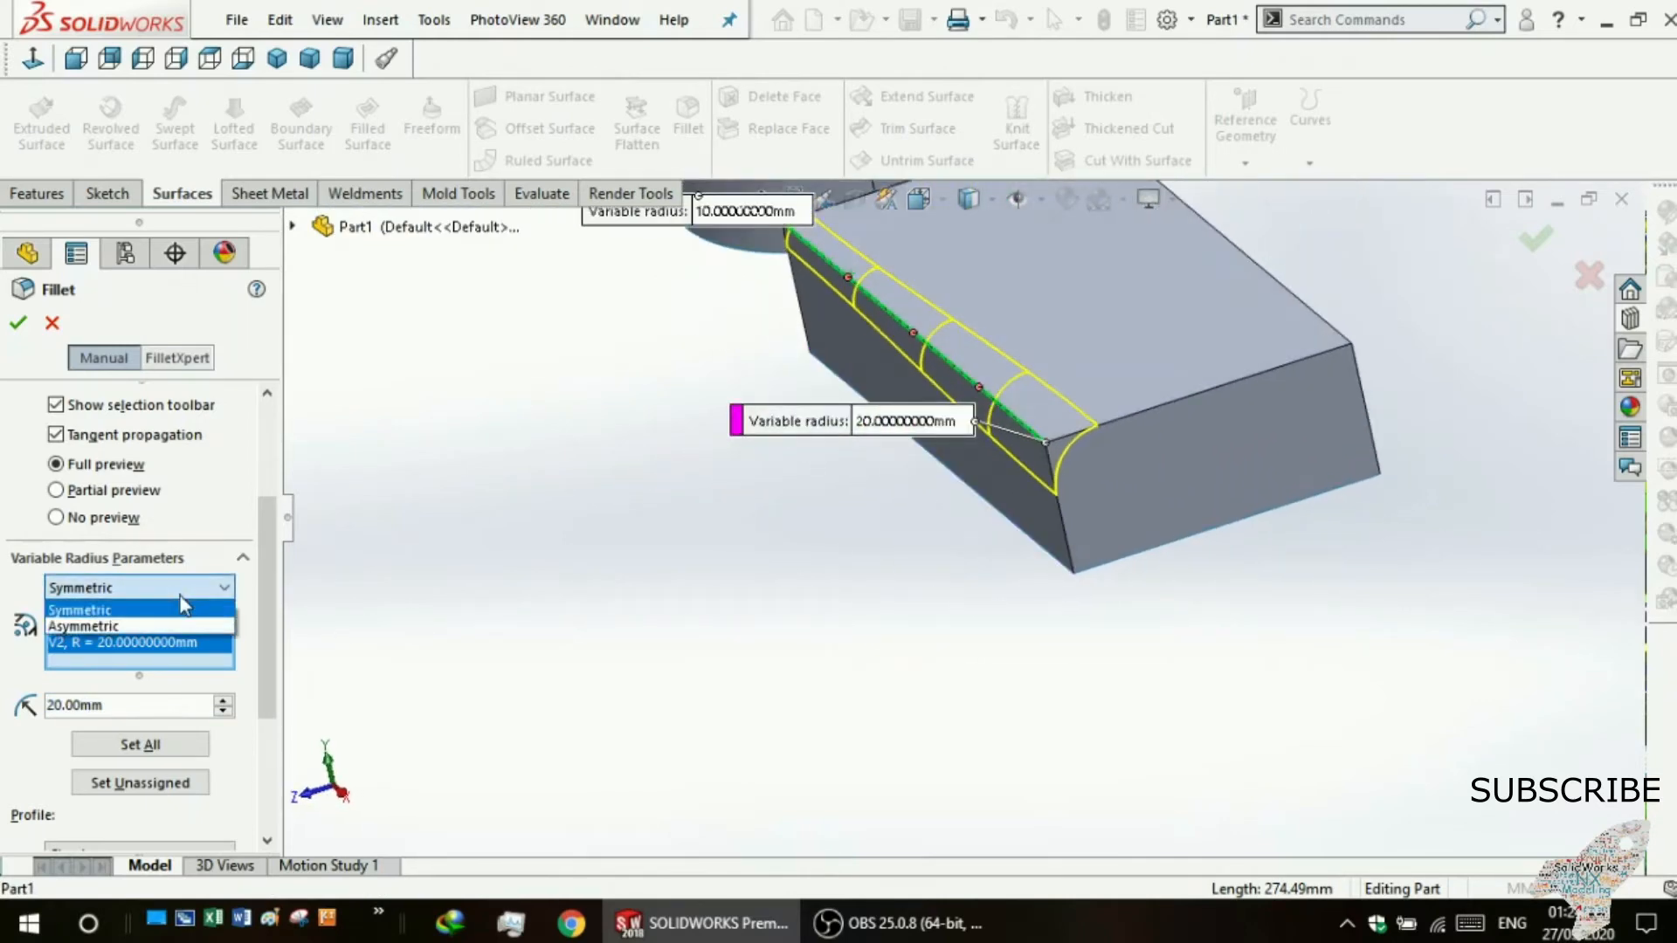
left_click(144, 606)
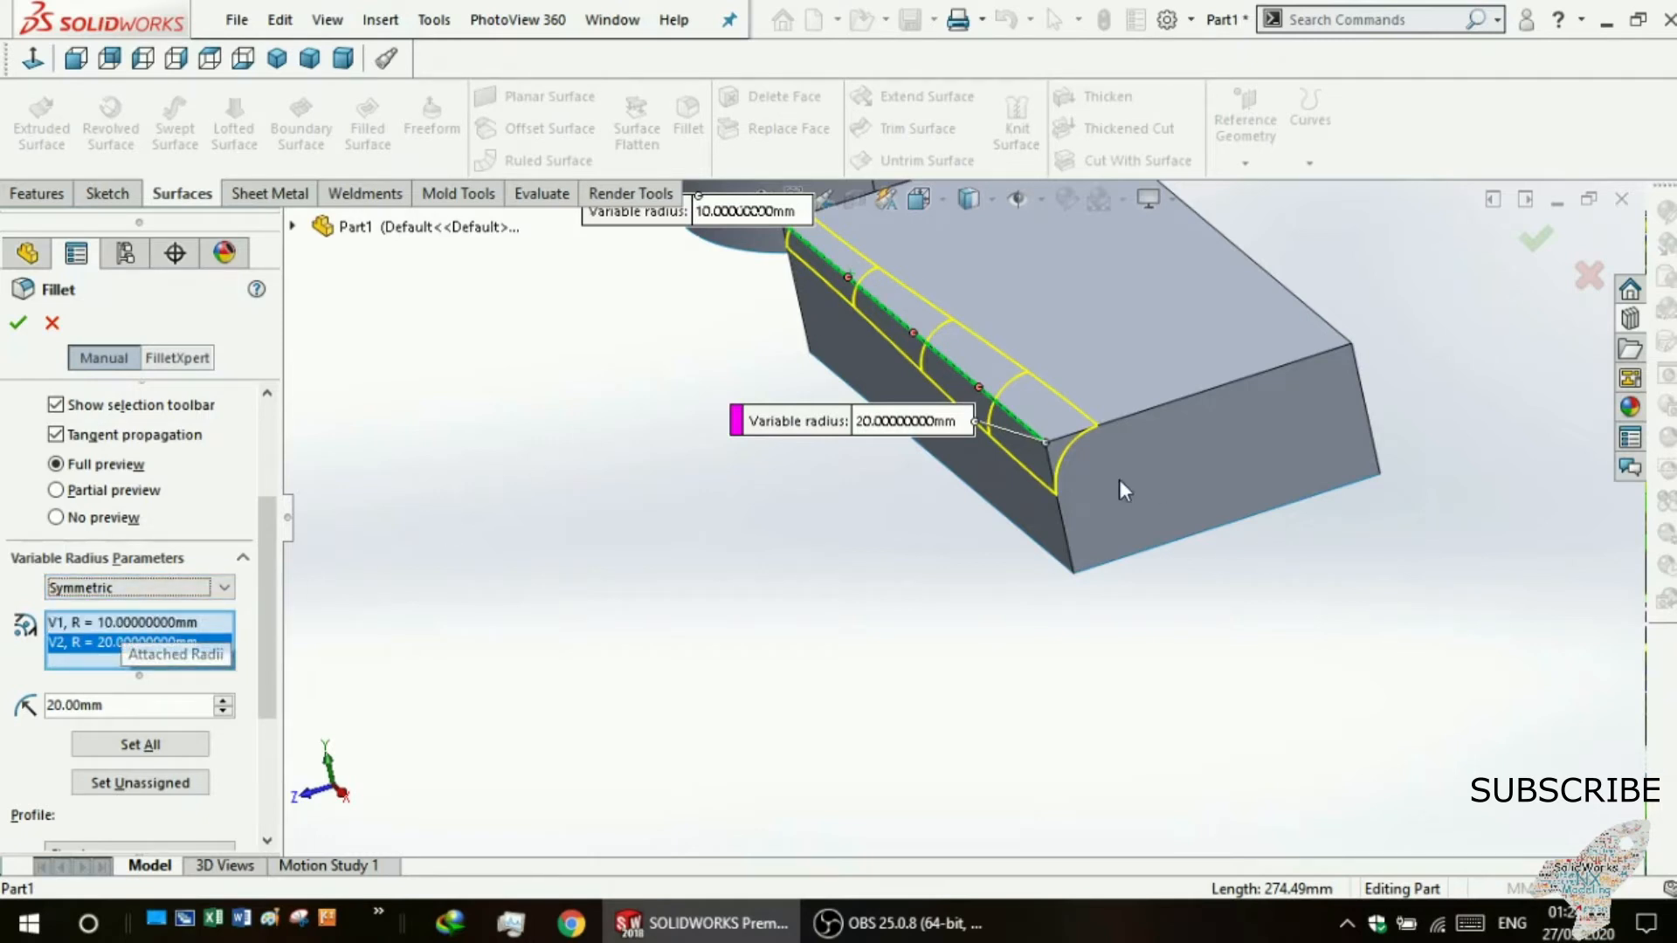
left_click(133, 589)
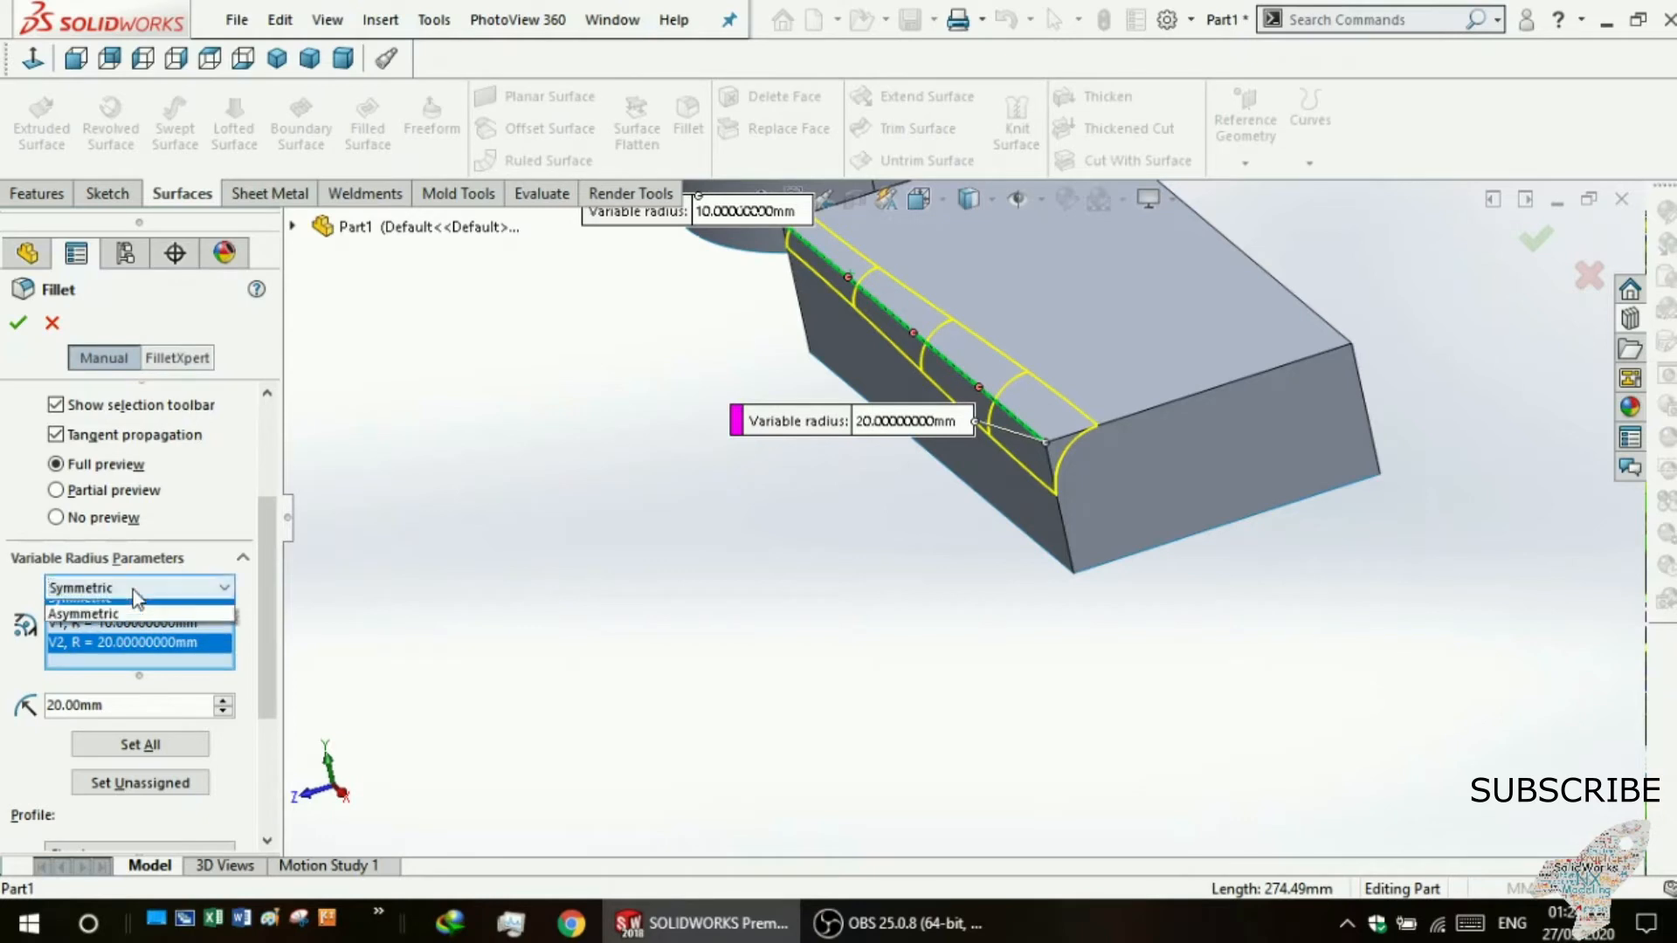
left_click(108, 618)
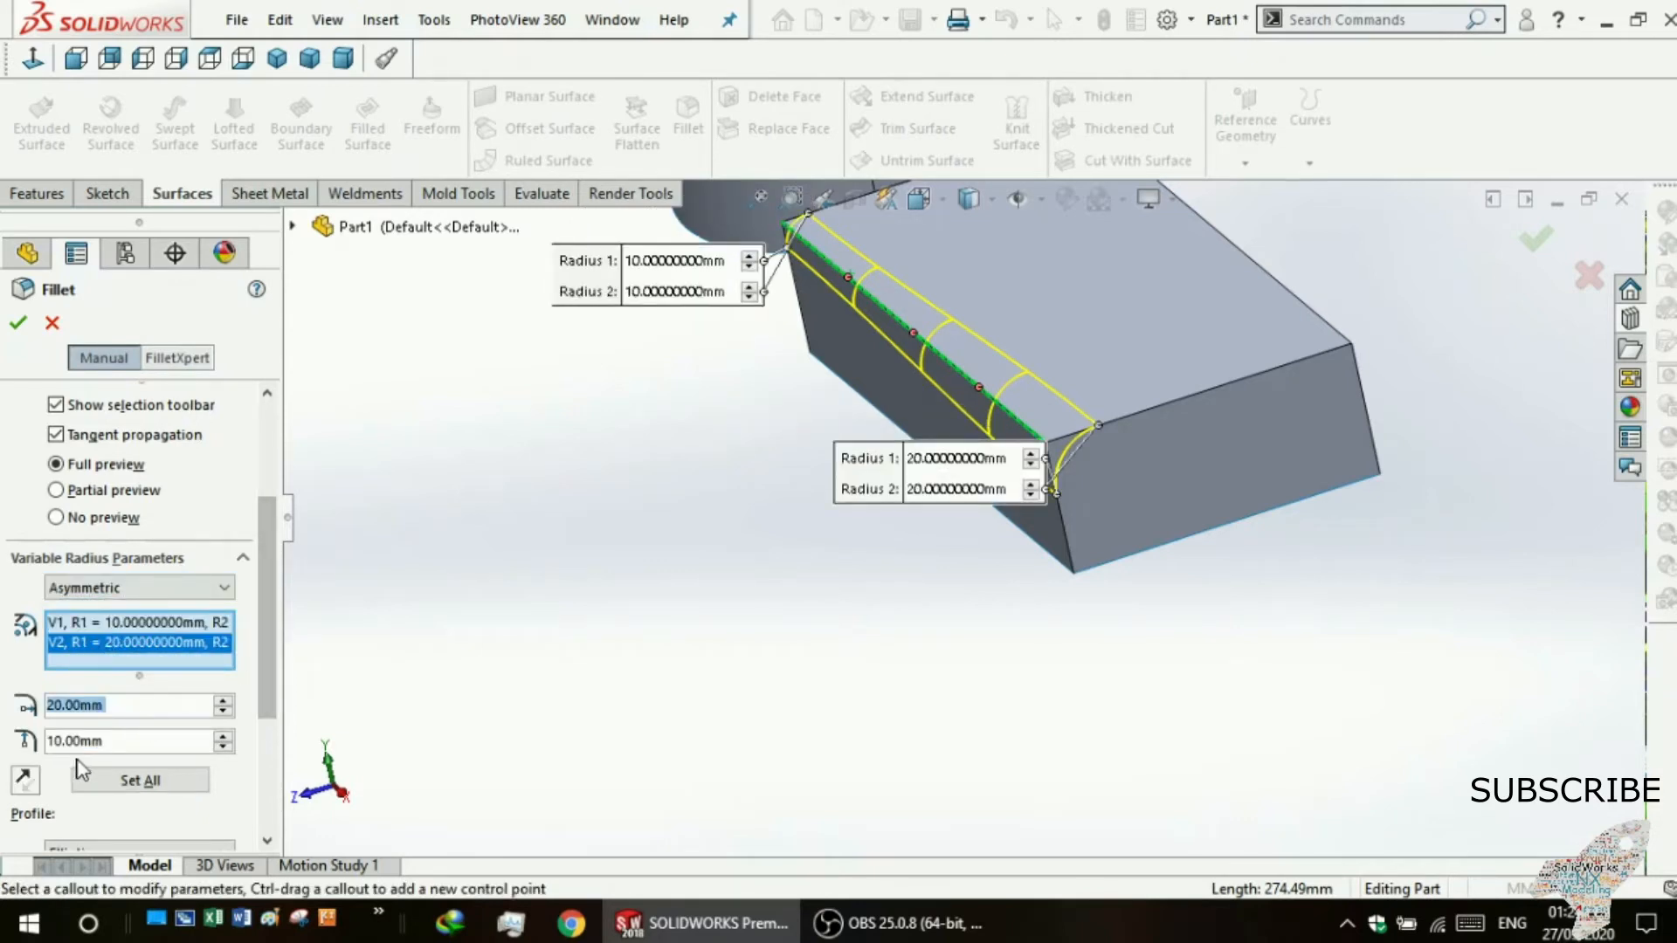
- Set the second radius at vertex V2 of the asymmetric fillet to 40 mm
left_click_drag(260, 660, 223, 756)
scroll(224, 756, "up", 2)
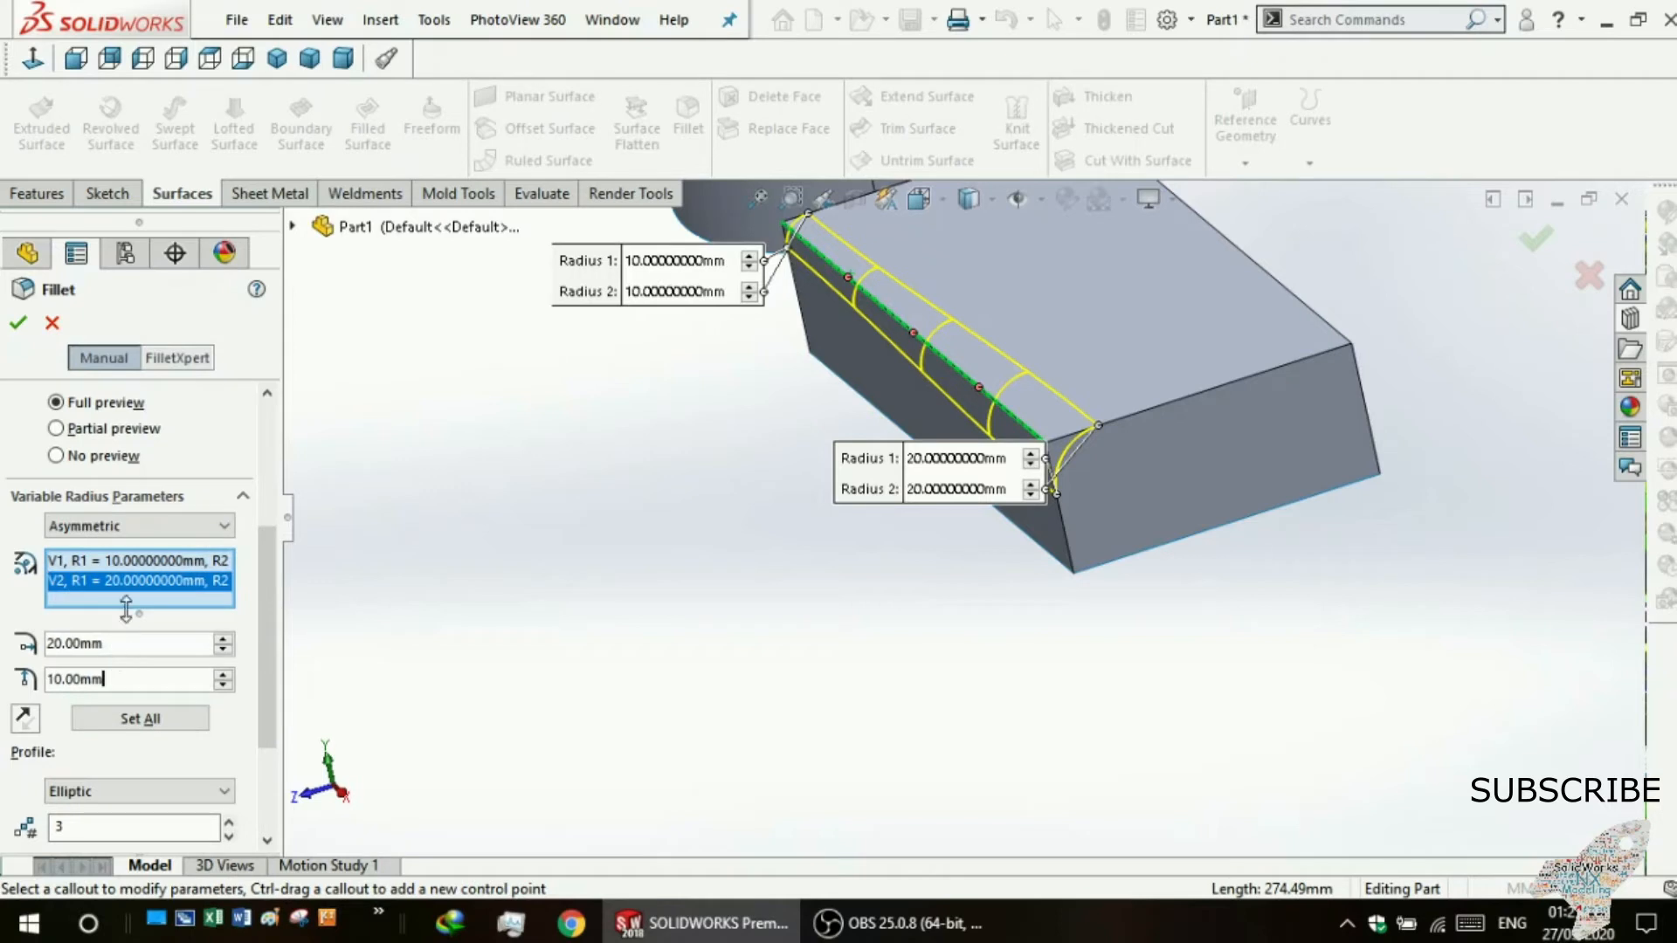
left_click(143, 563)
left_click(145, 581)
left_click(101, 678)
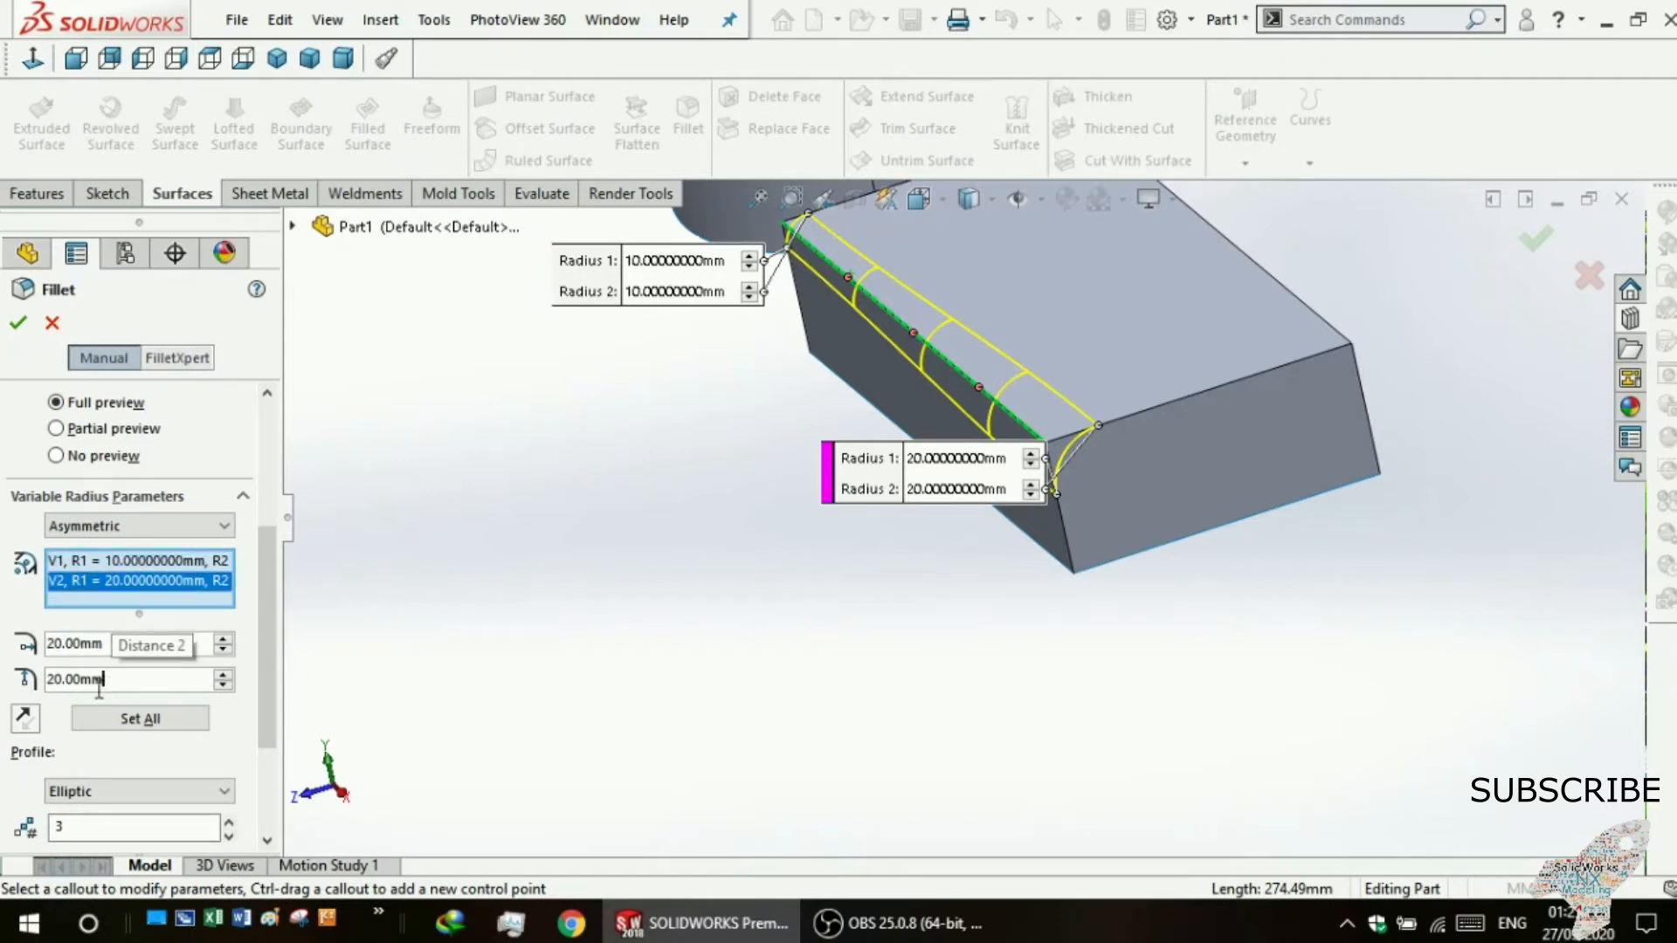
left_click_drag(106, 686, 42, 690)
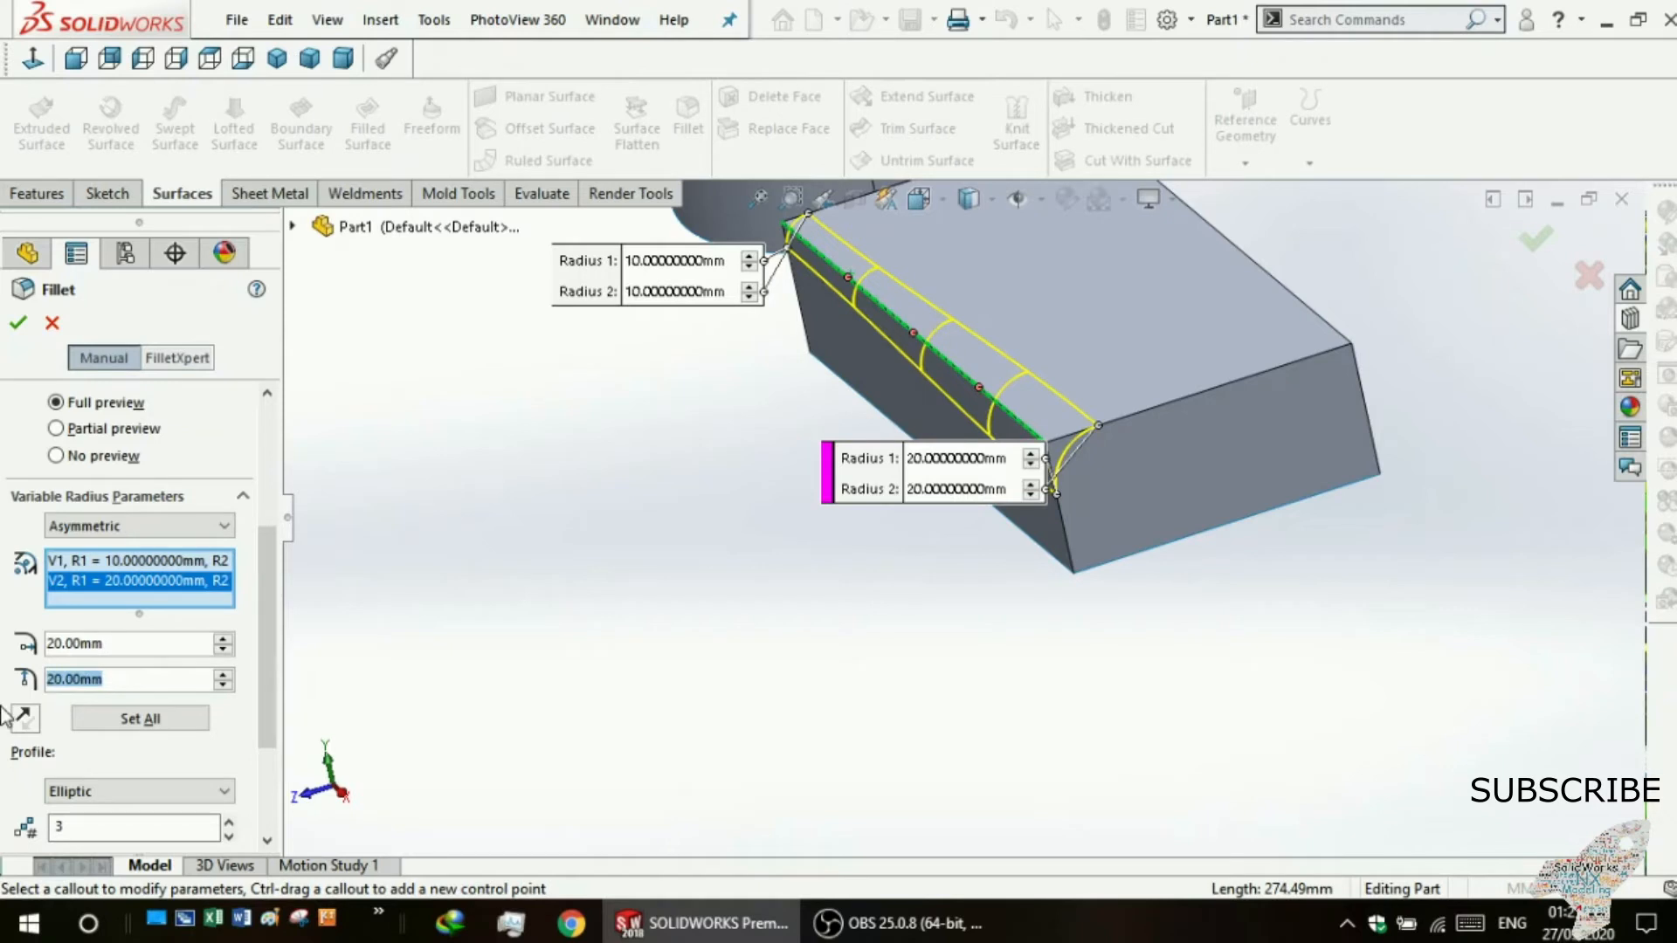
type("40")
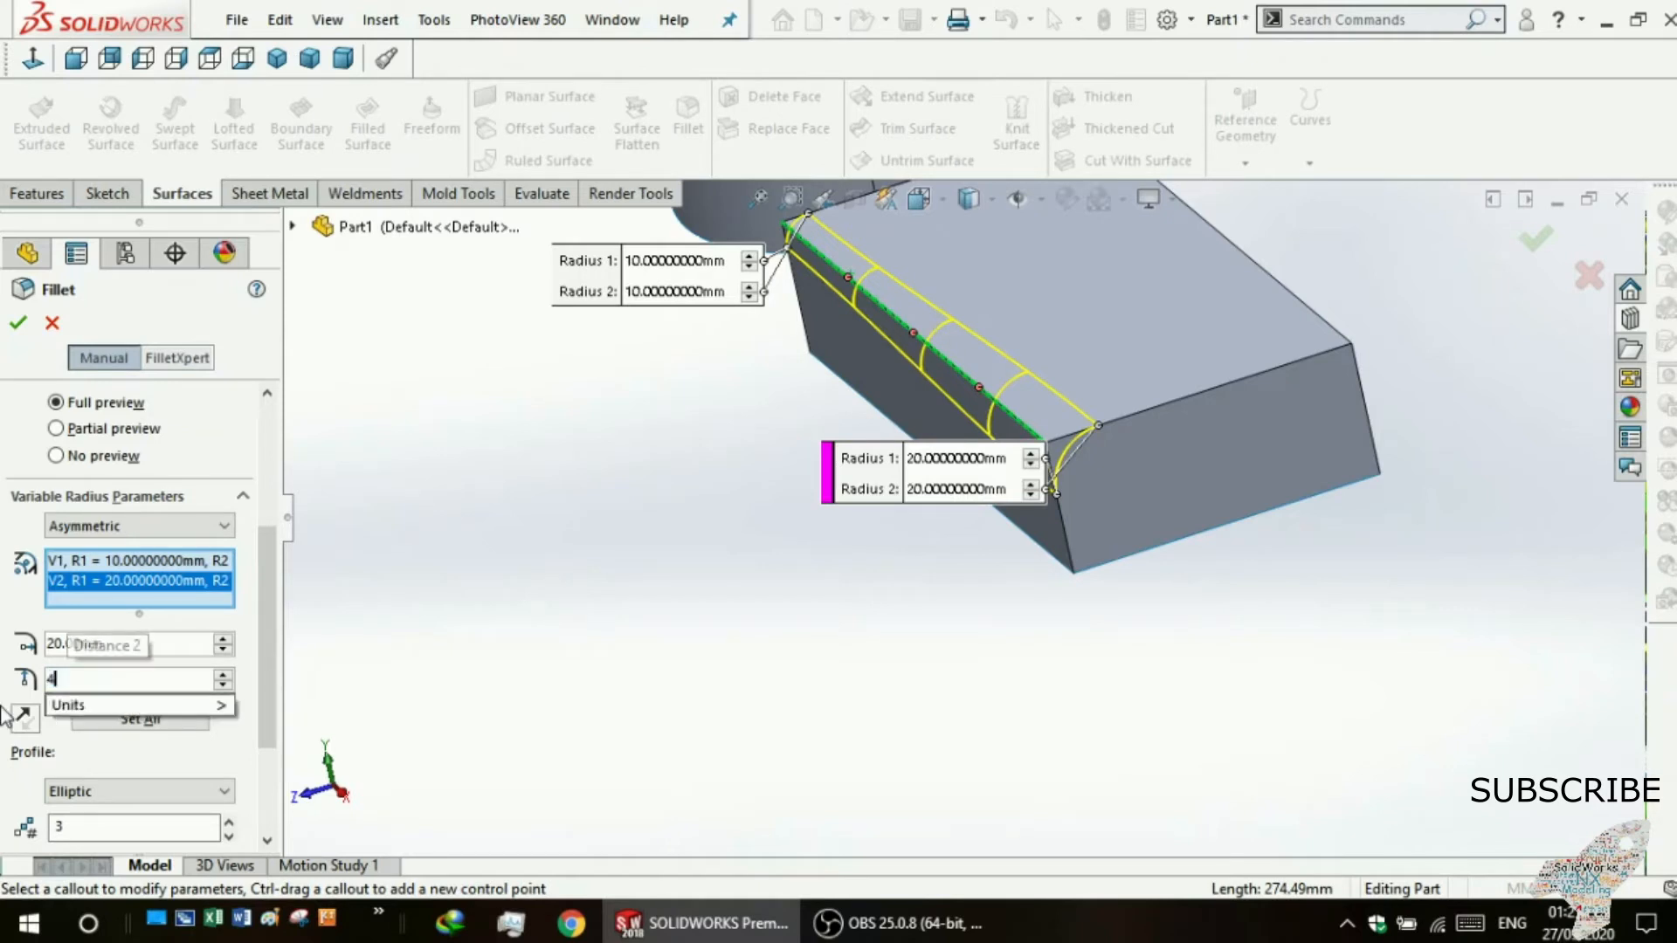
key("Return")
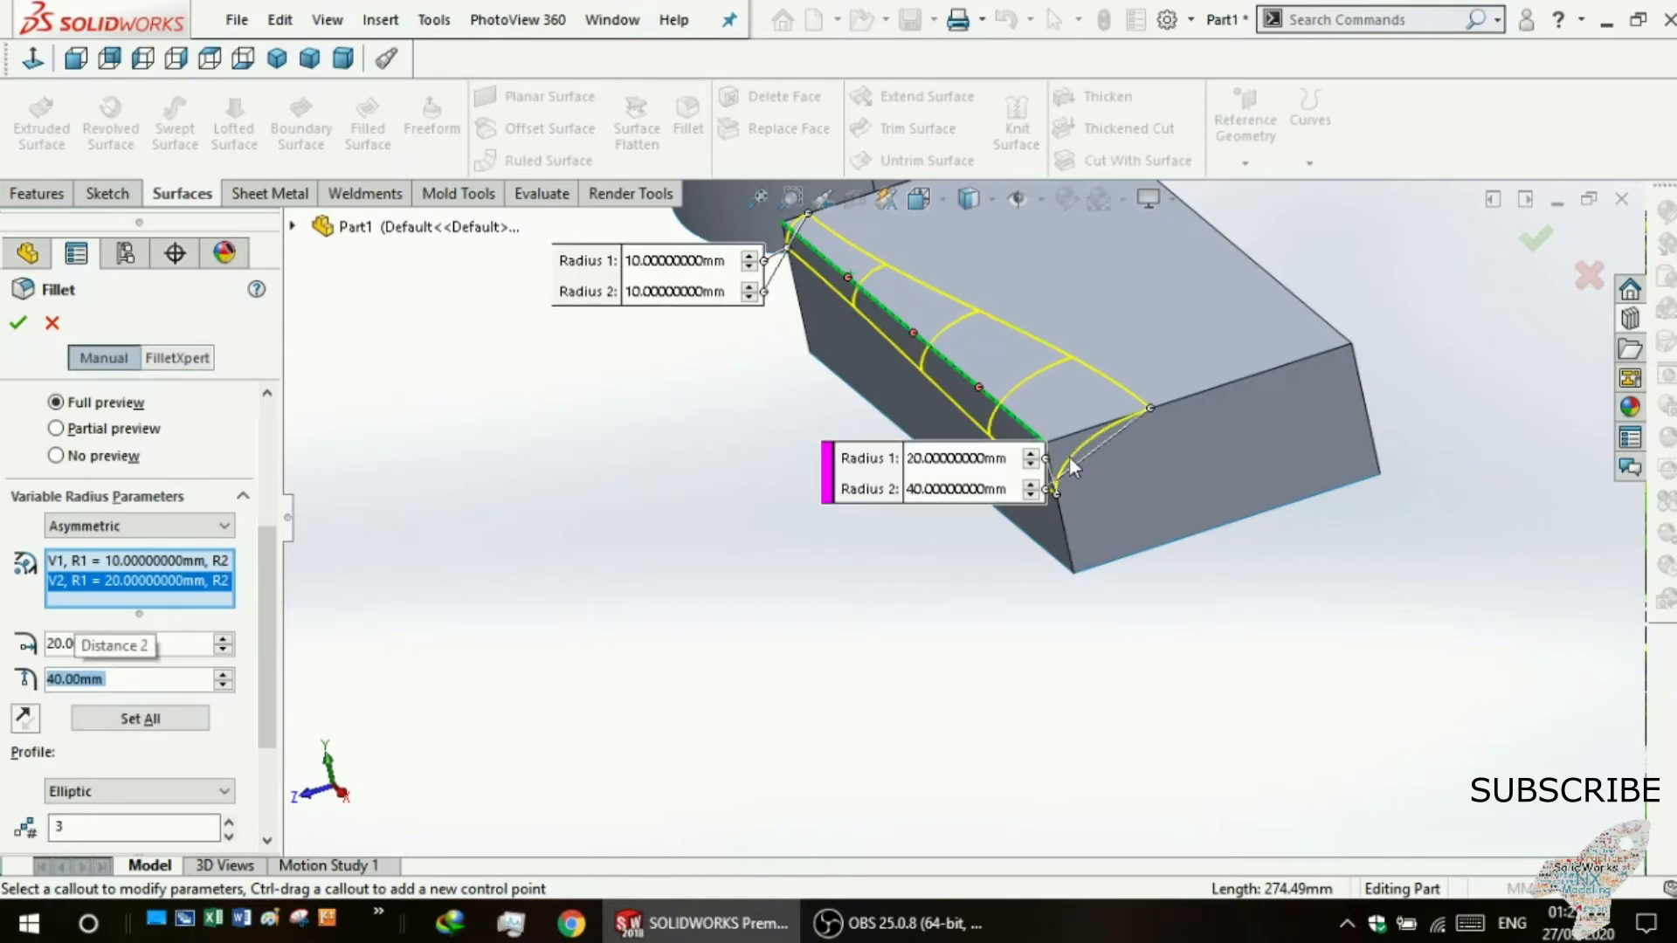
- Cancel the variable size fillet on the block and undo the fillet on the curved body
scroll(1069, 456, "up", 2)
scroll(1074, 494, "down", 5)
scroll(1032, 387, "up", 3)
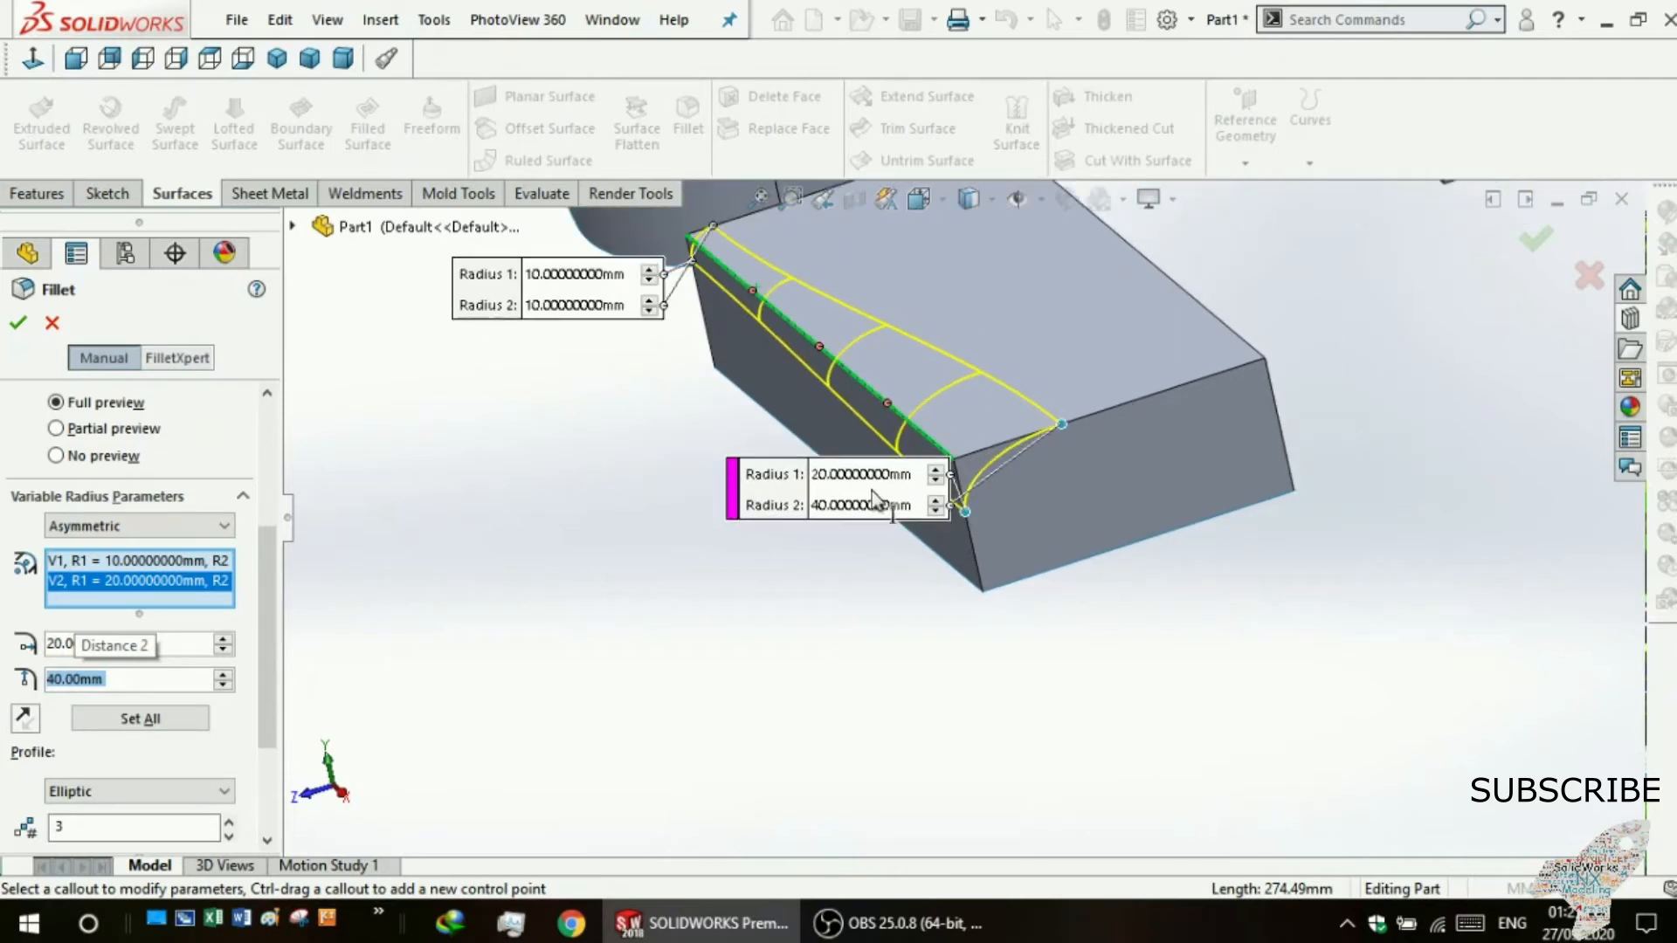
key("Escape")
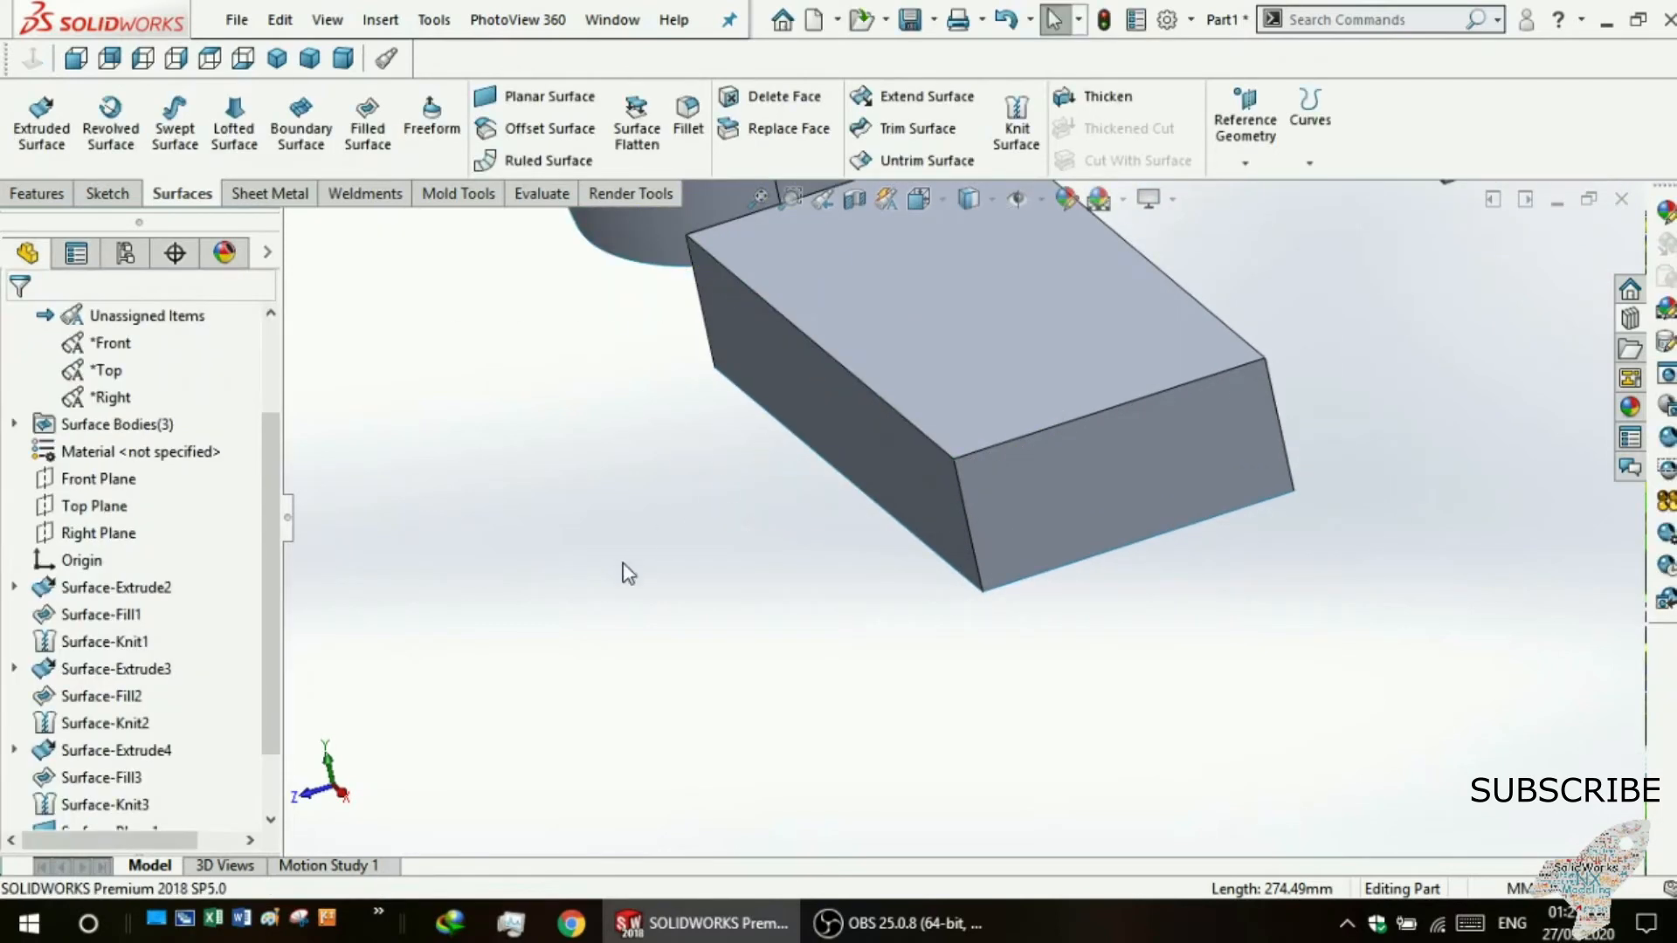
scroll(752, 512, "up", 4)
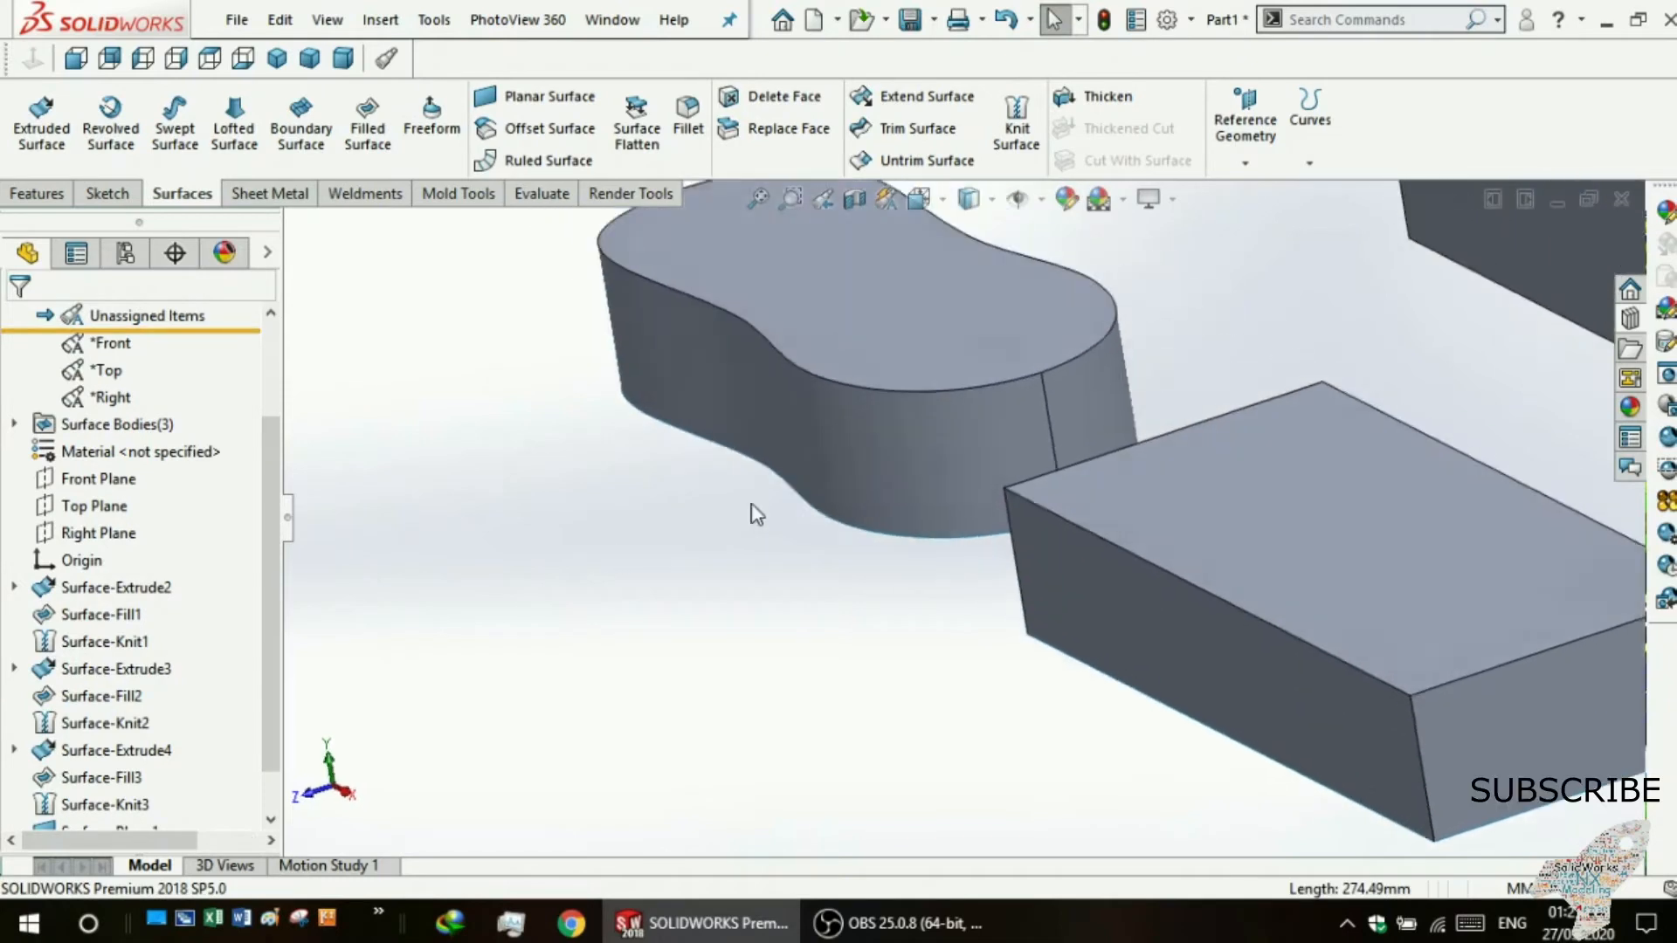
scroll(1000, 592, "up", 1)
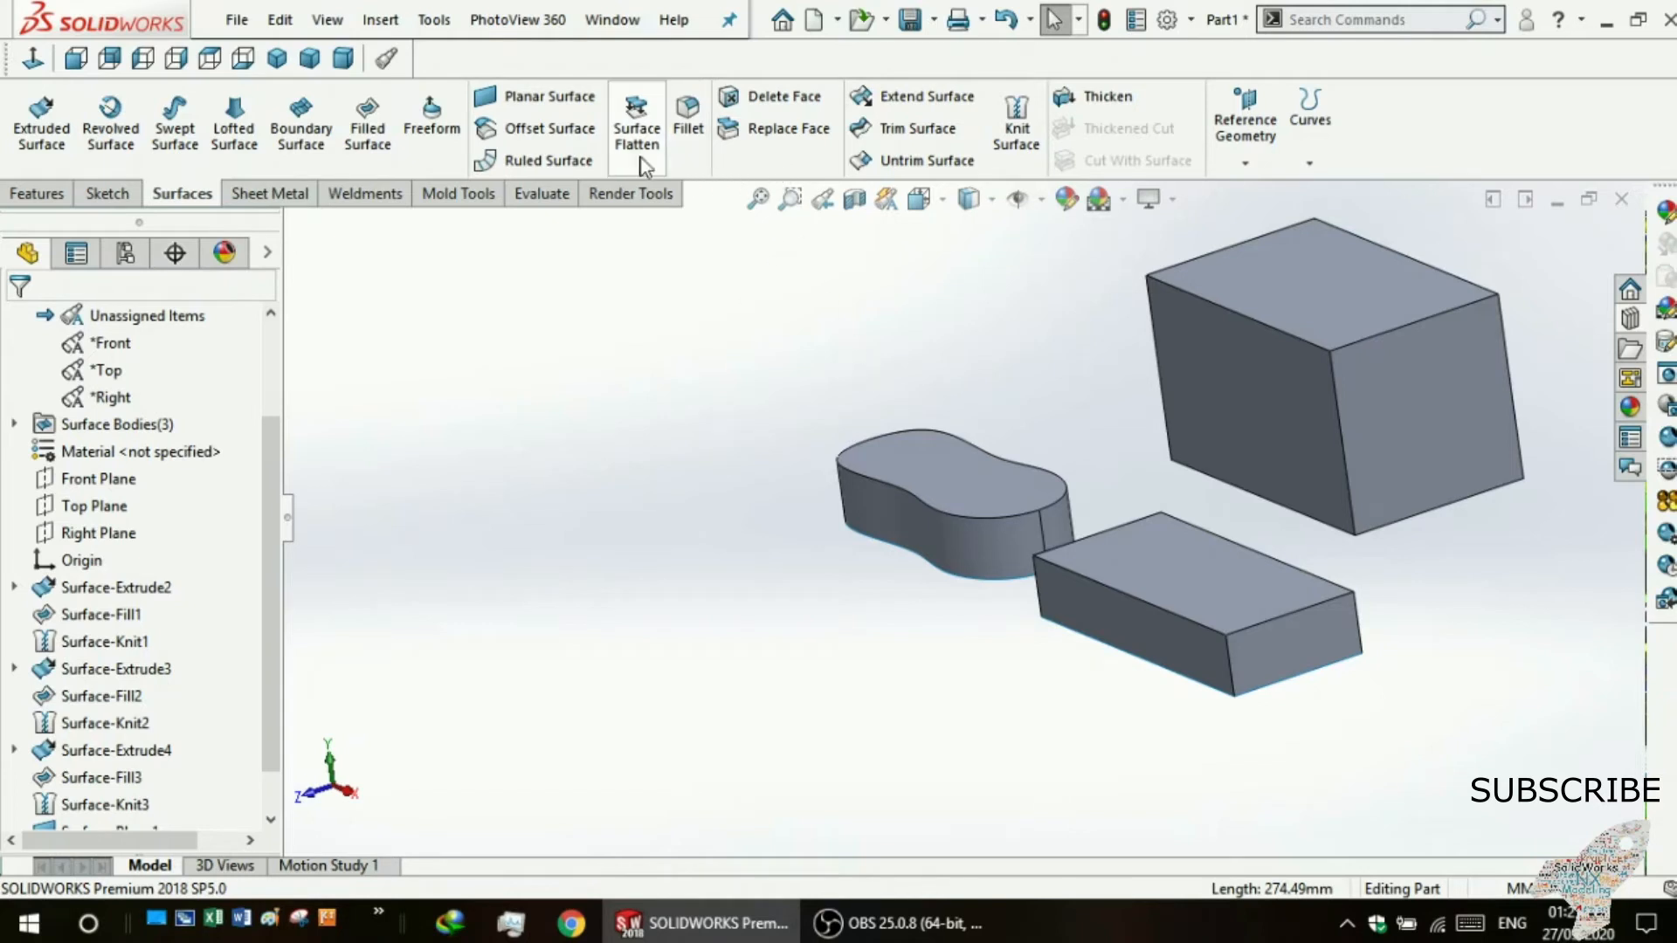
- Apply a constant size symmetric fillet of 10 mm radius to the top edges of the curved body
left_click(688, 123)
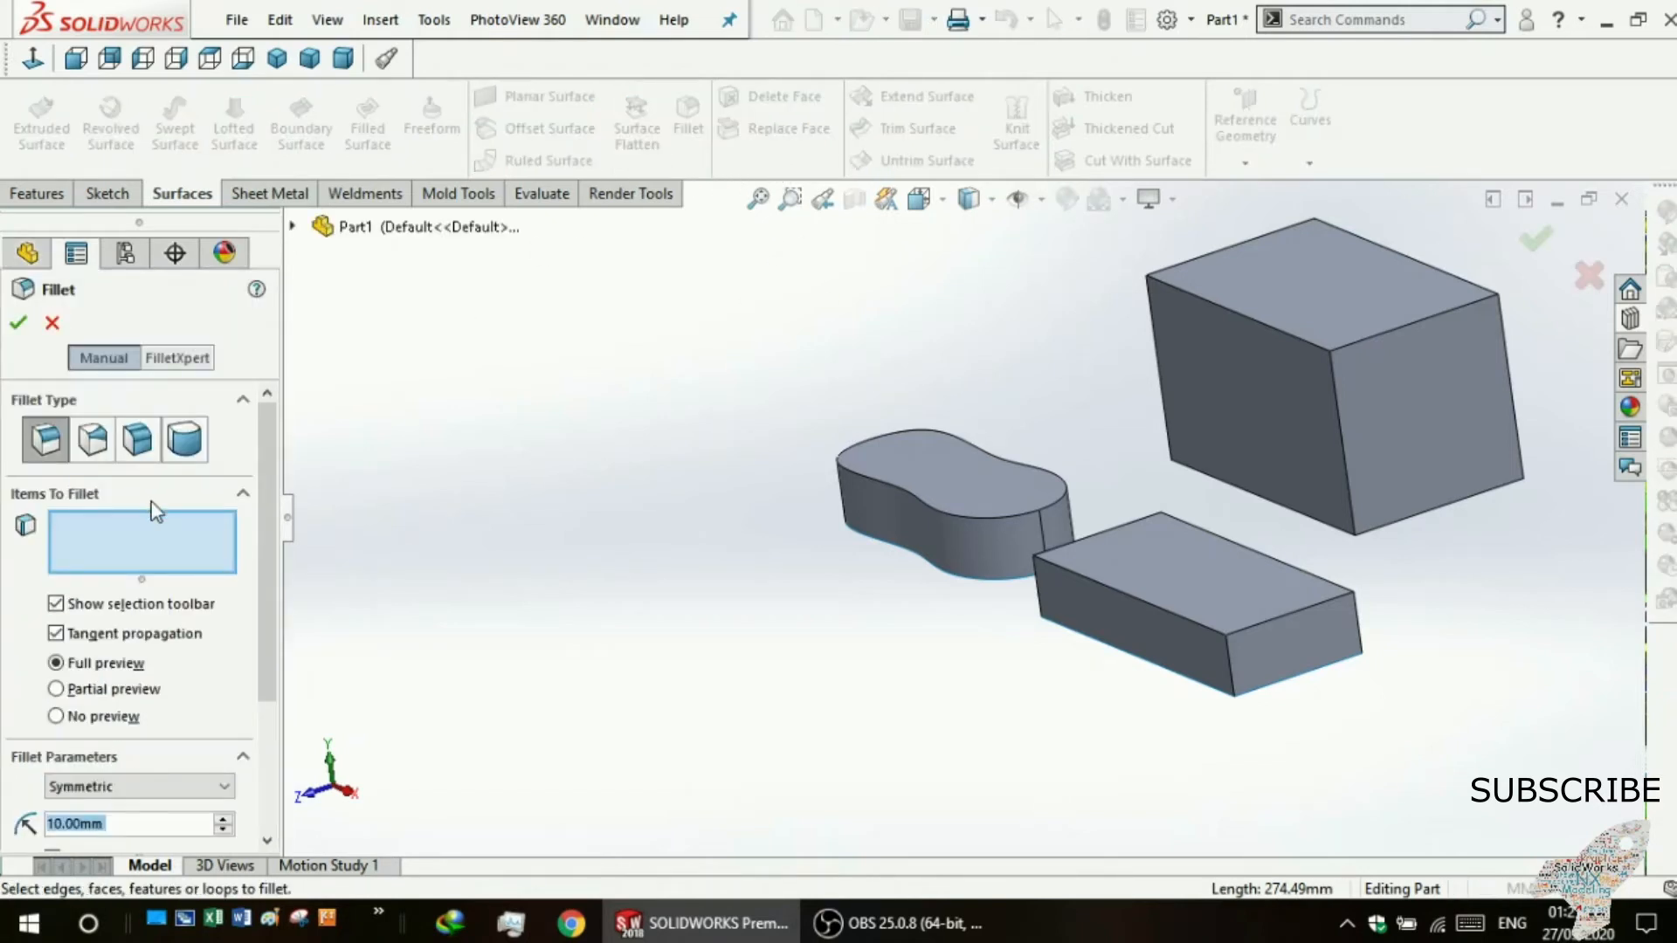
left_click(129, 536)
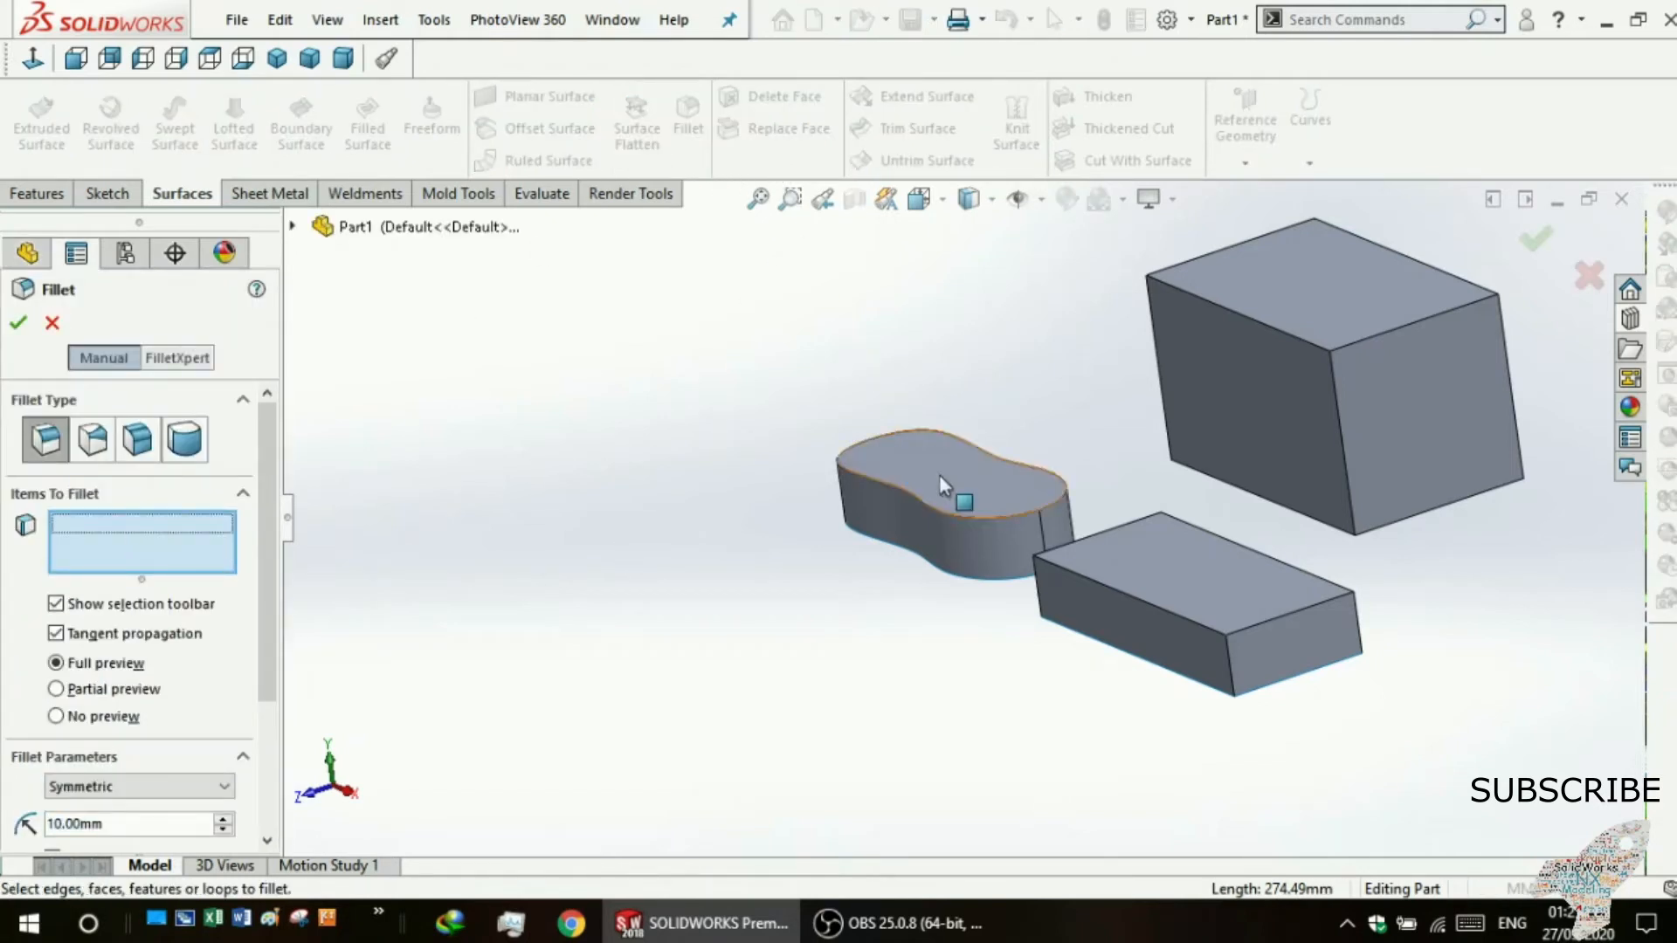
left_click(902, 489)
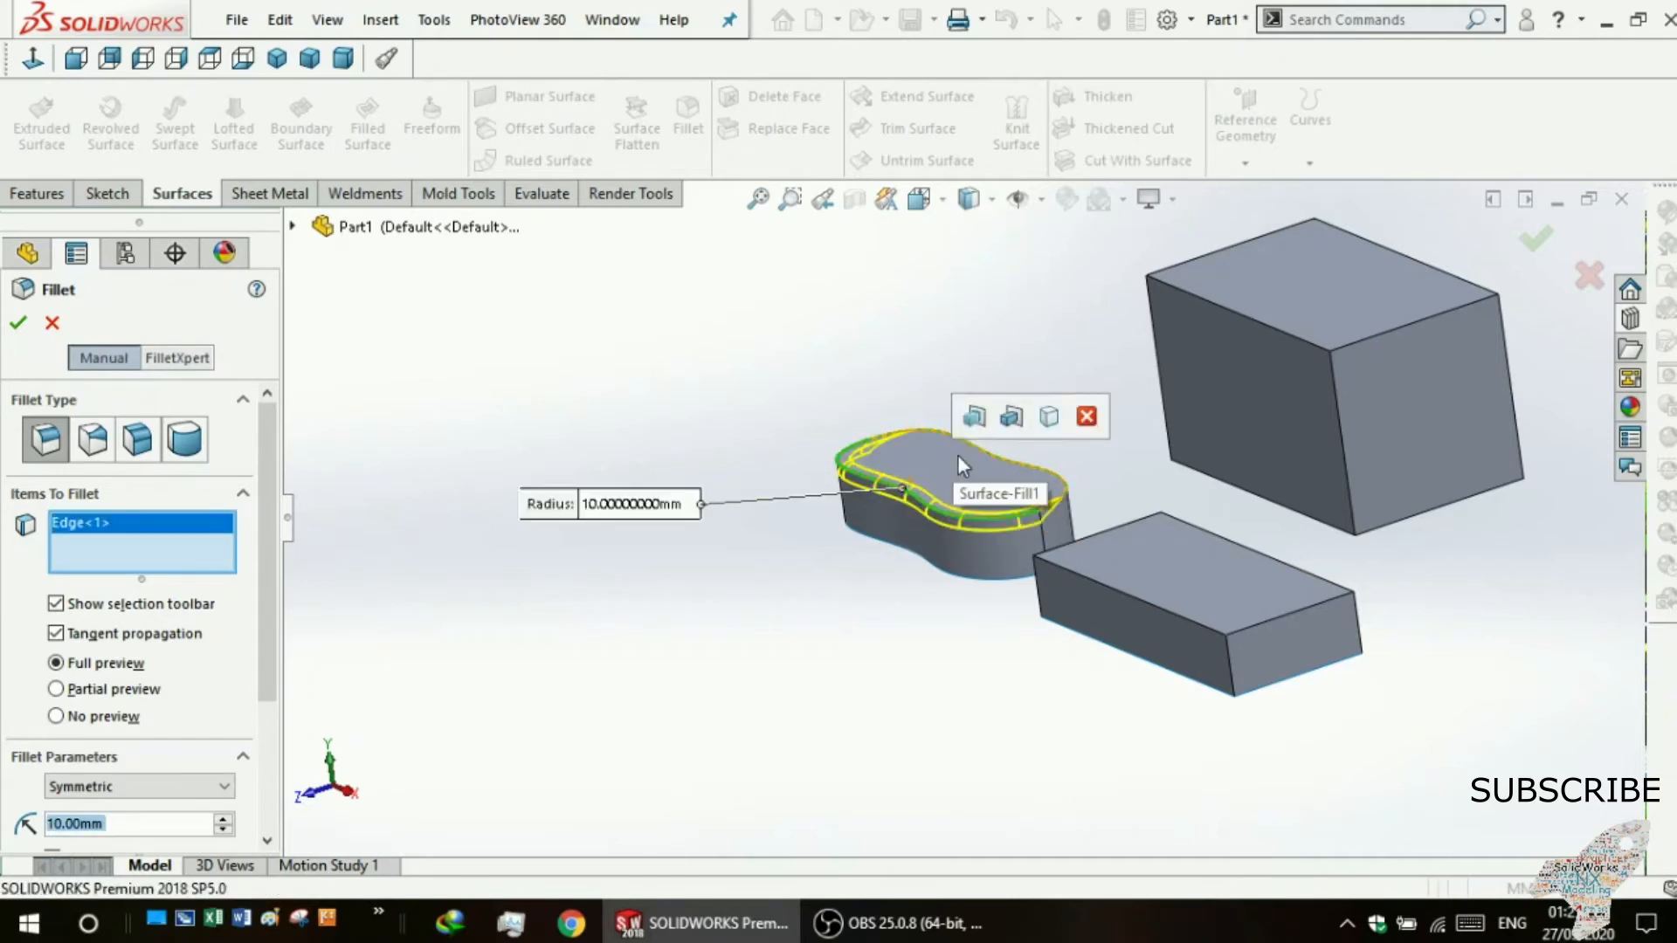
left_click(981, 463)
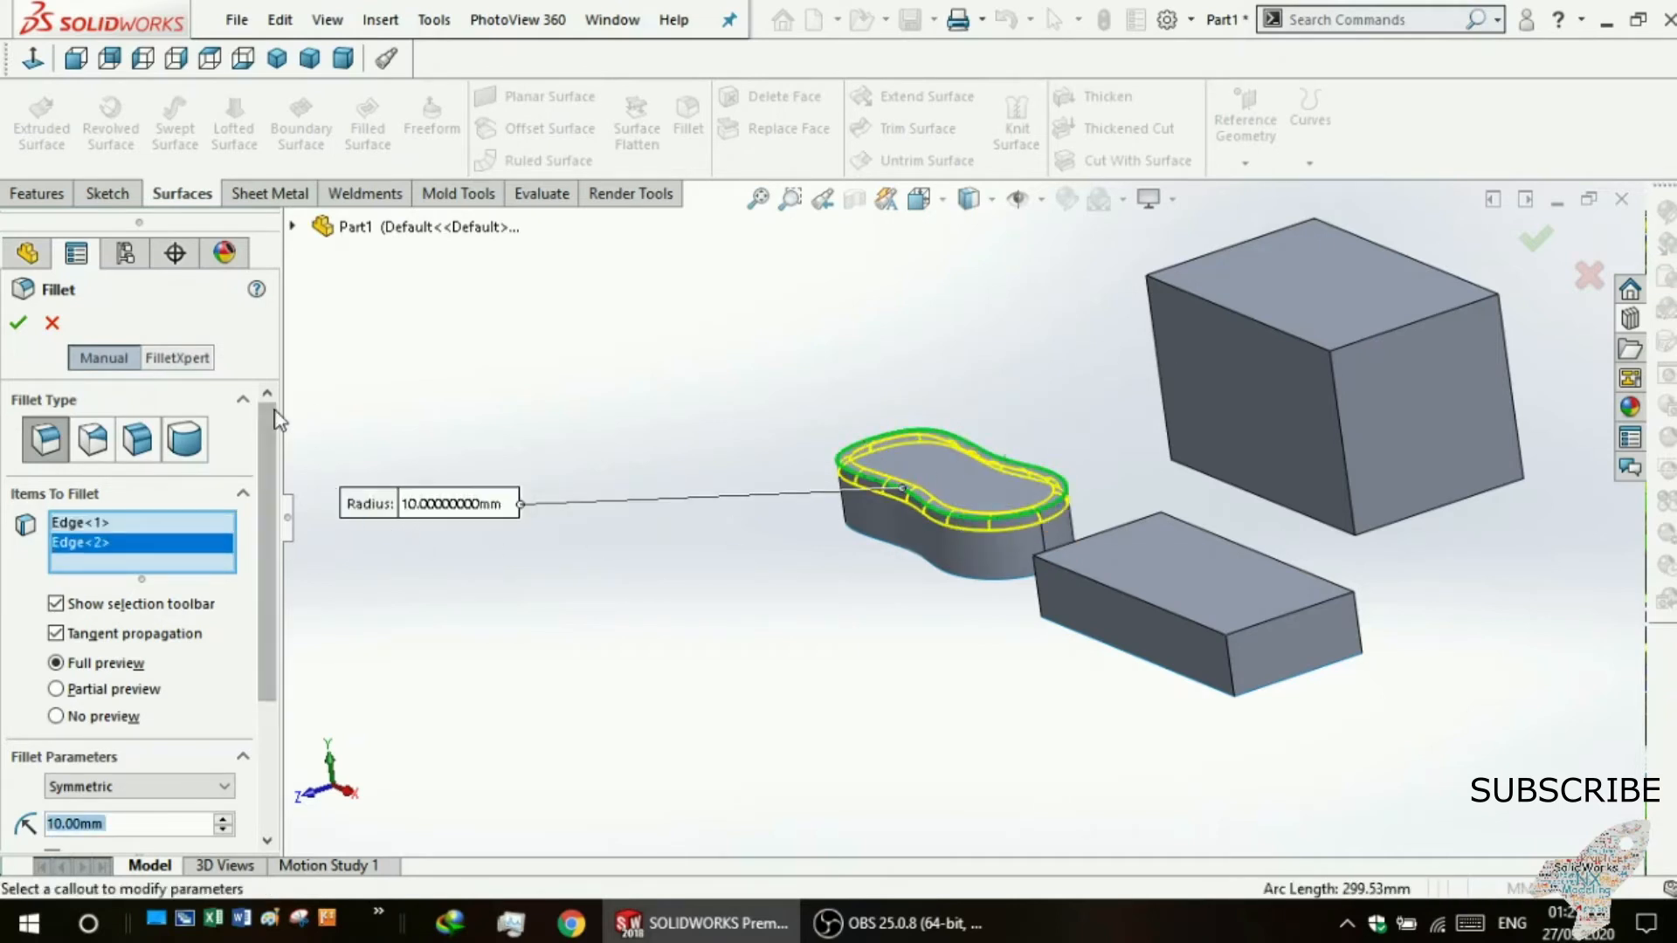
left_click(18, 323)
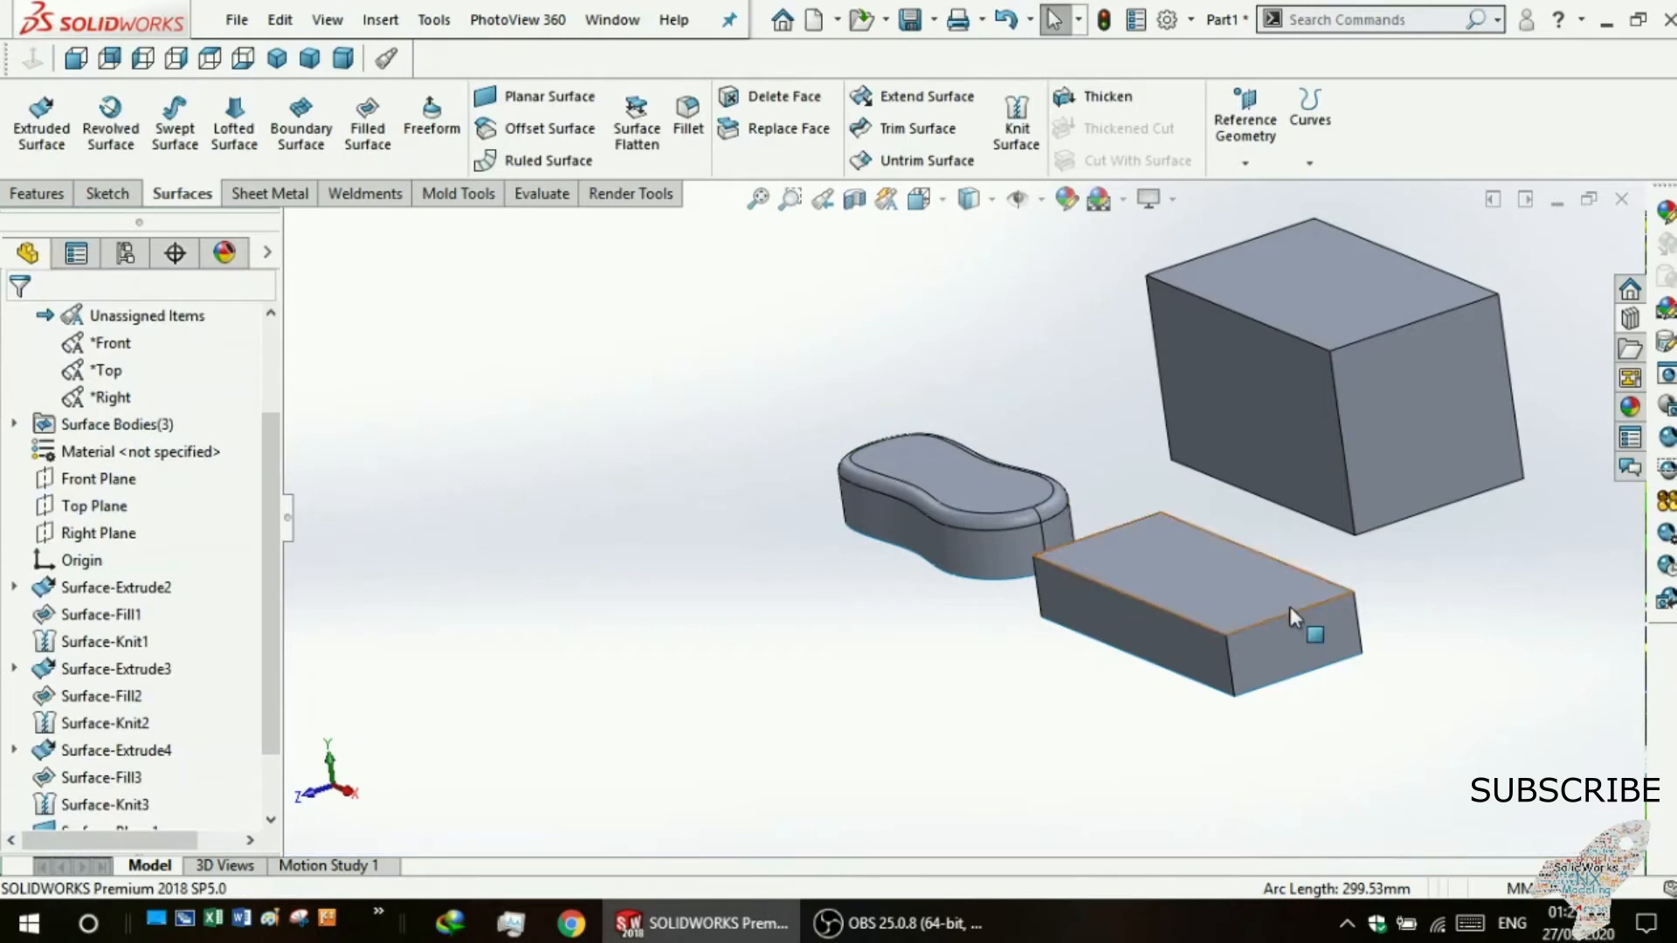
- Start a variable size fillet on the long top edge of the low rectangular block
scroll(1219, 594, "up", 2)
scroll(1025, 589, "down", 3)
scroll(806, 422, "up", 2)
scroll(724, 414, "down", 3)
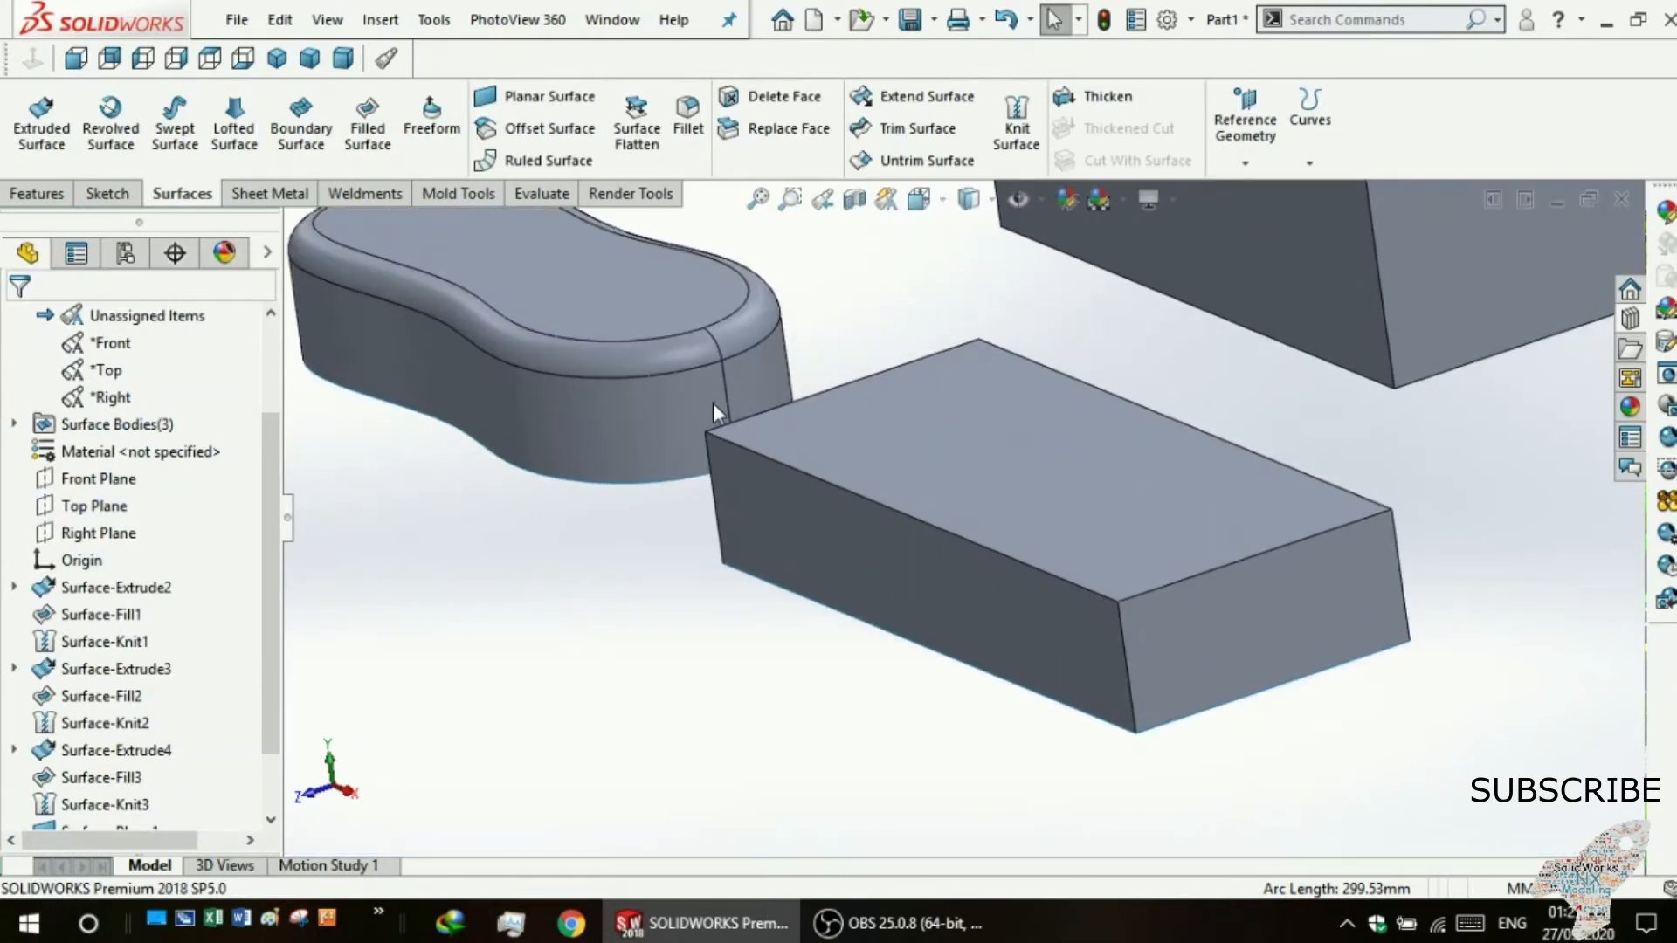
left_click(688, 118)
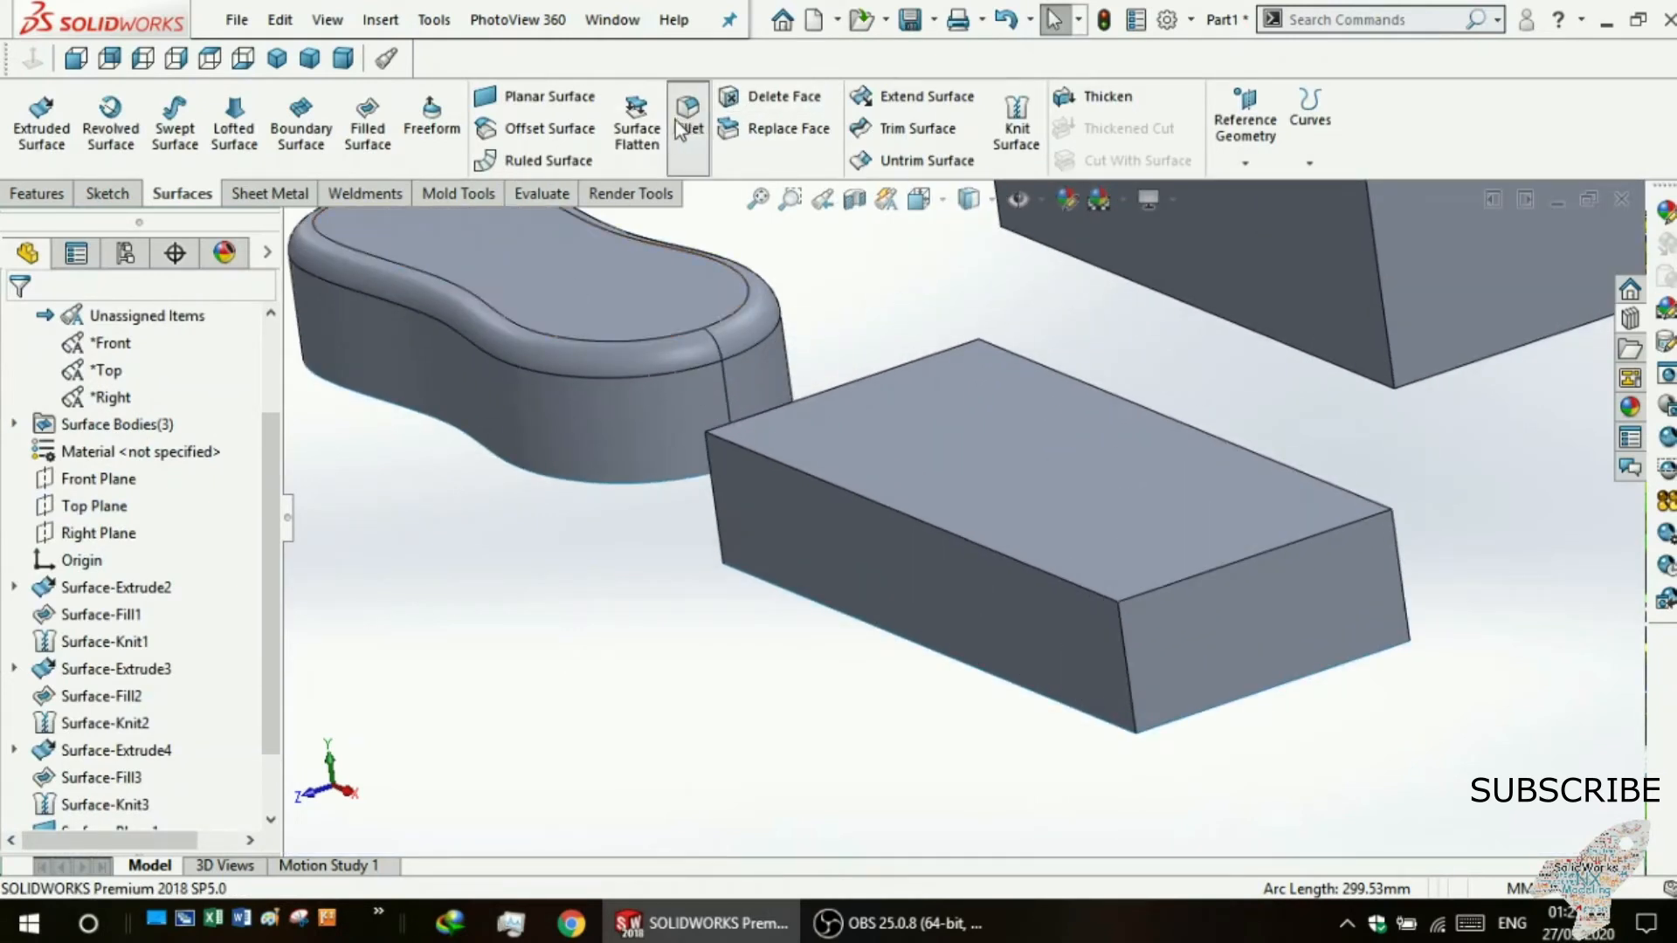
left_click(94, 458)
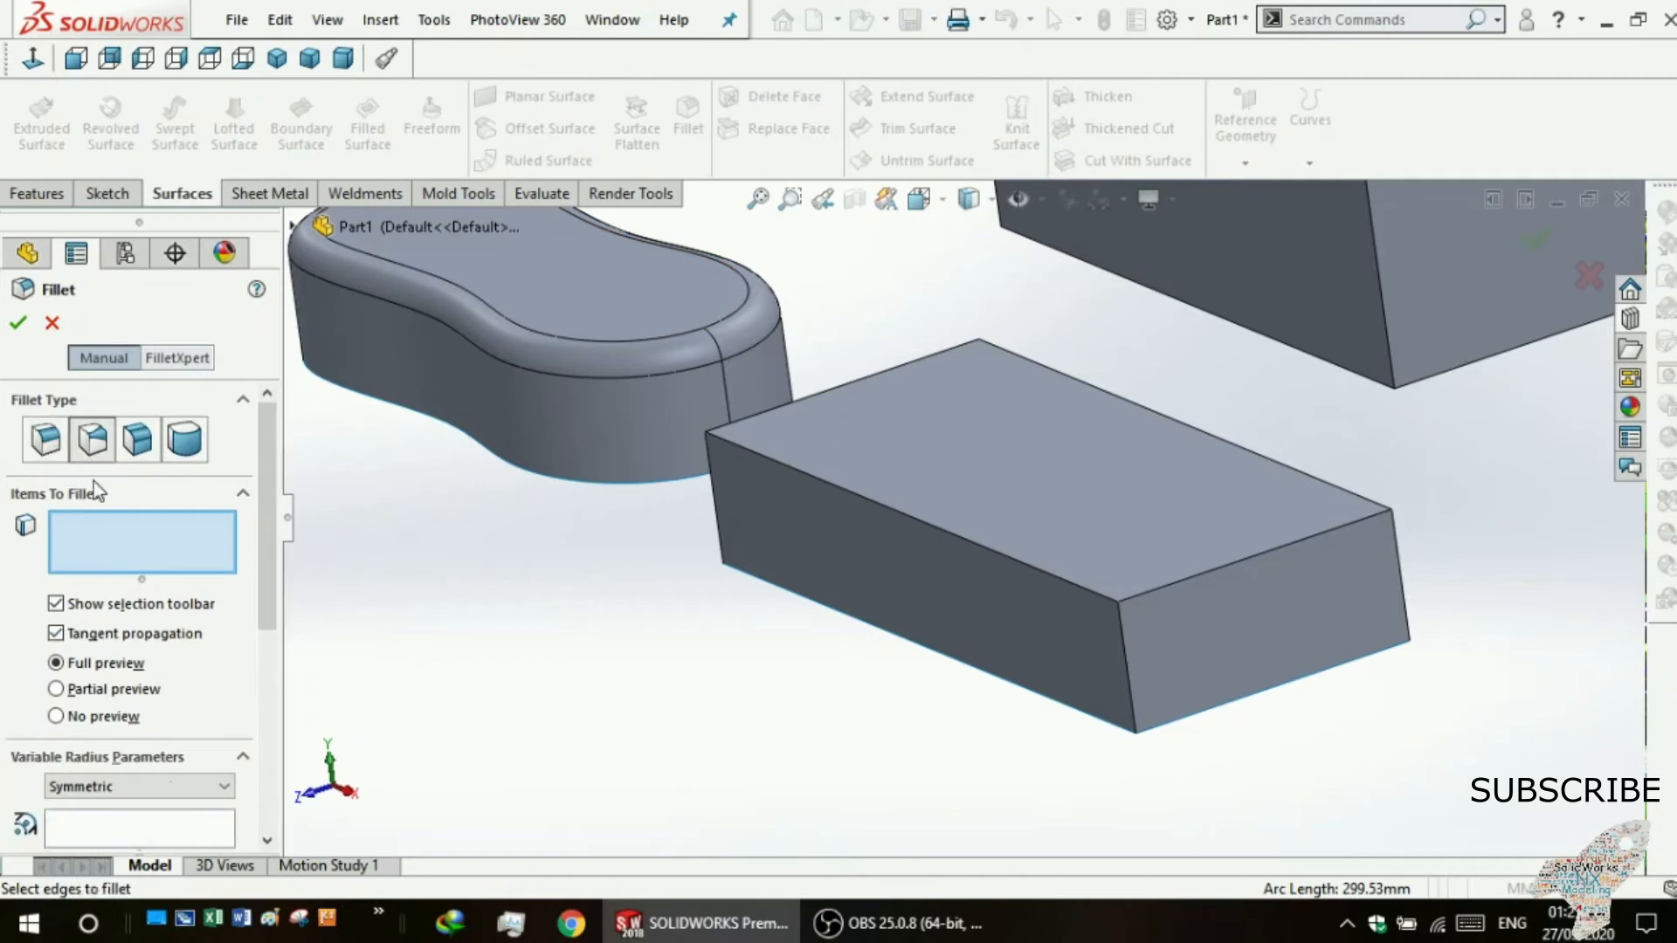
left_click(928, 522)
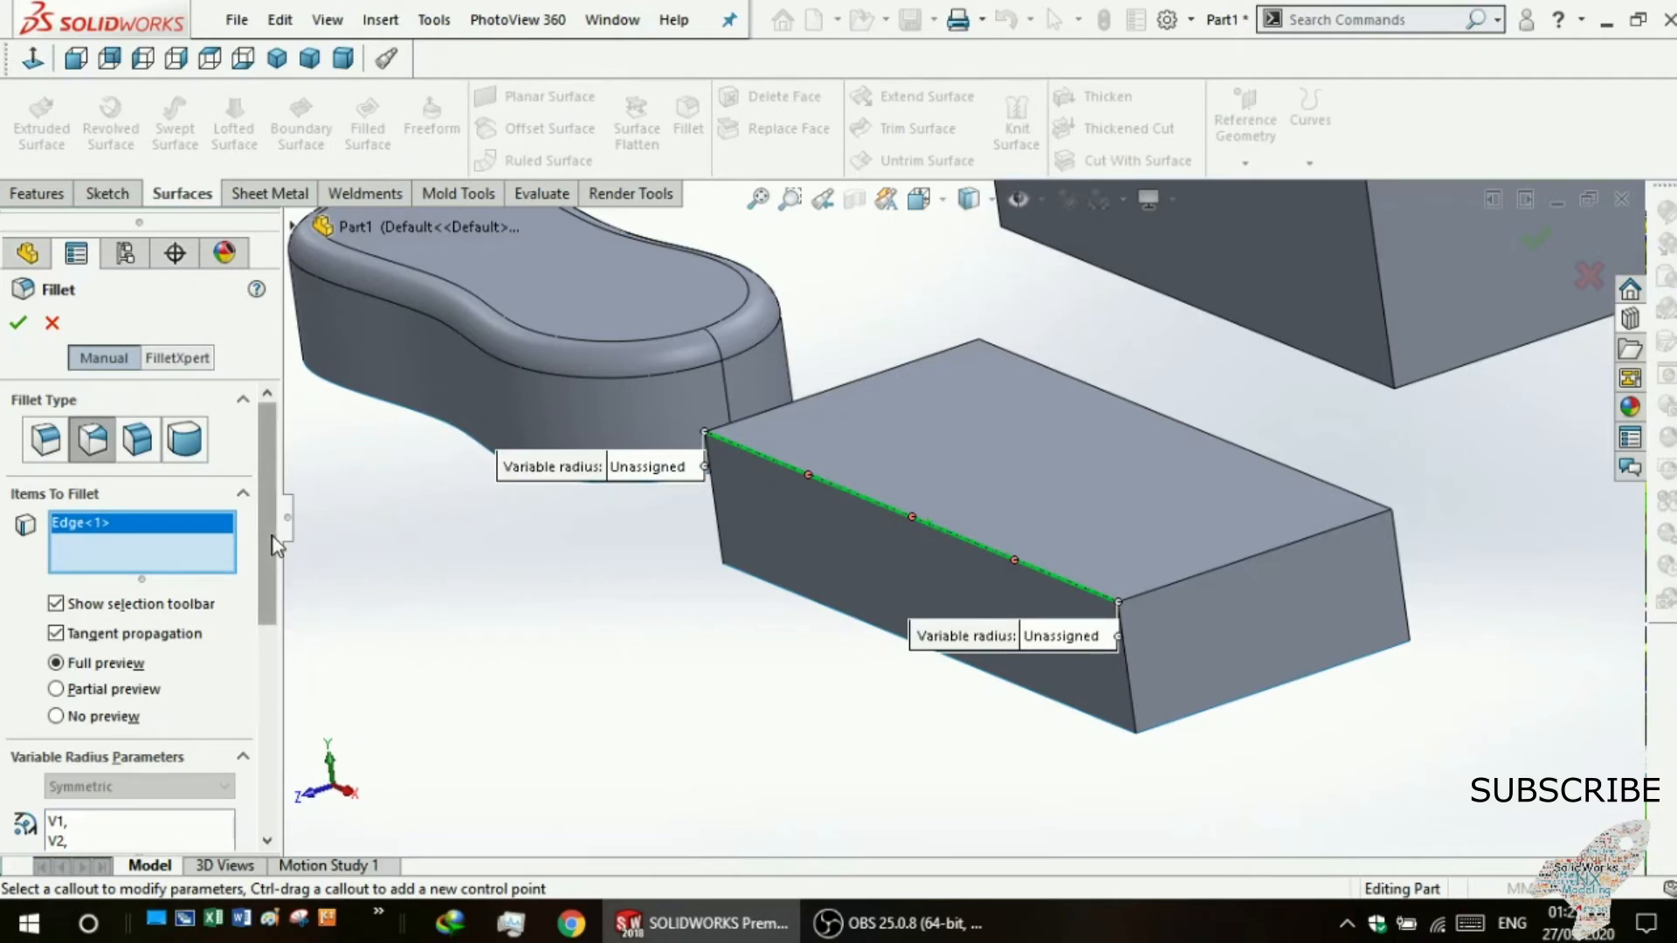
- Set the variable fillet's radius to 10 mm at vertex V1 and 20 mm at vertex V2
scroll(271, 542, "down", 3)
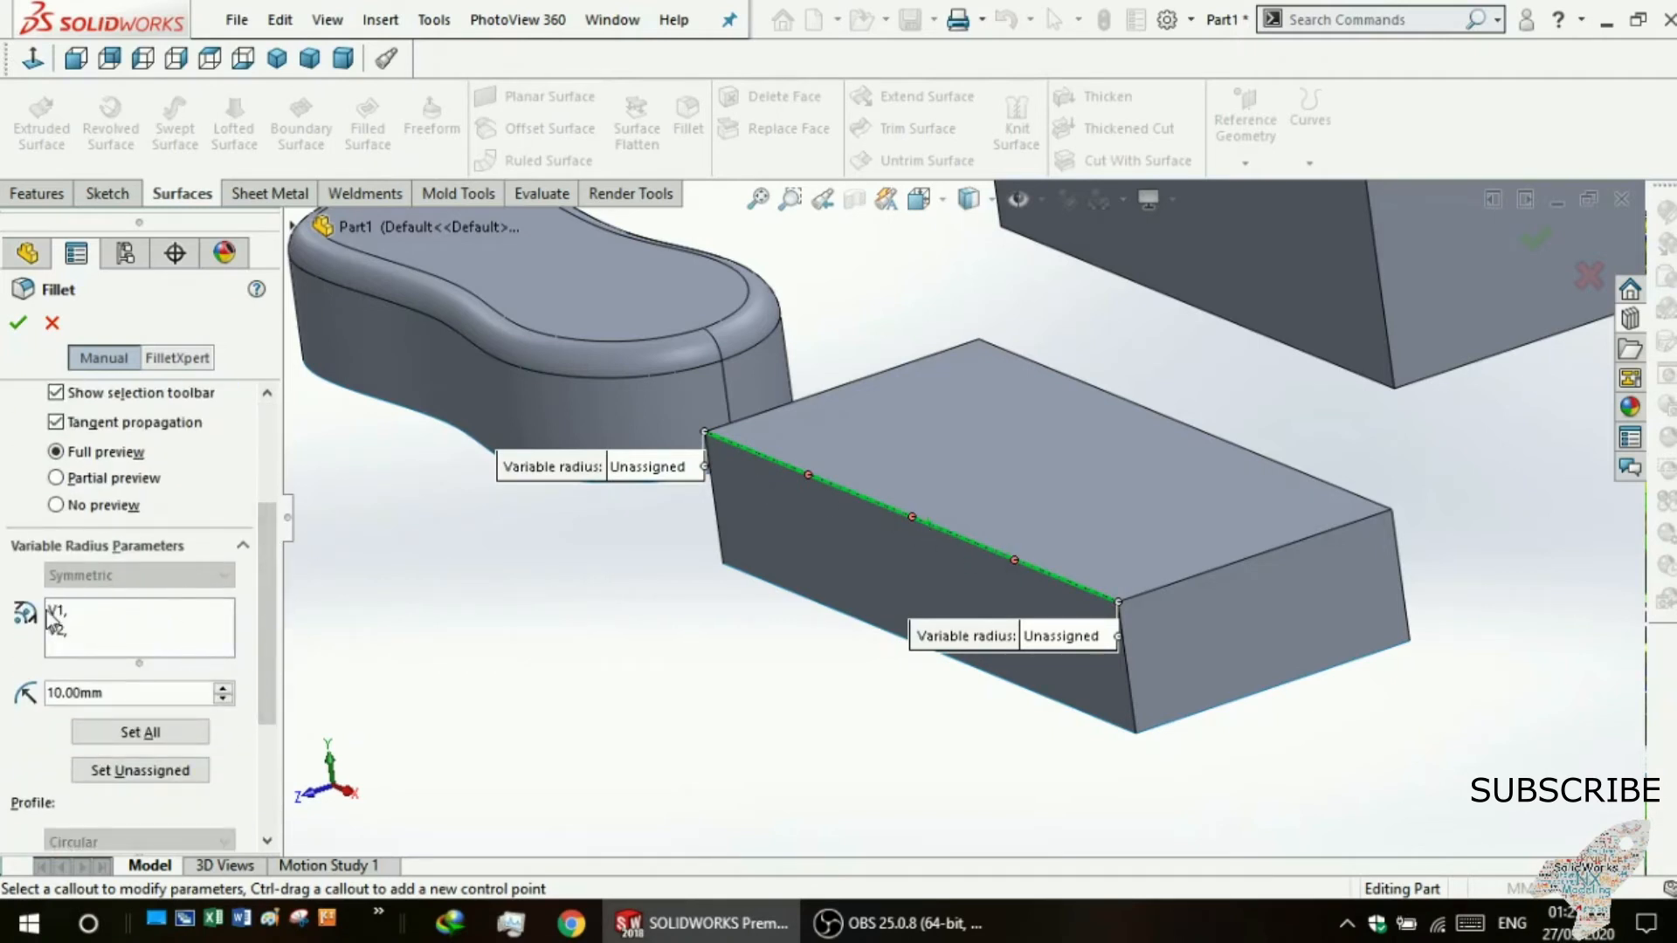
left_click(49, 610)
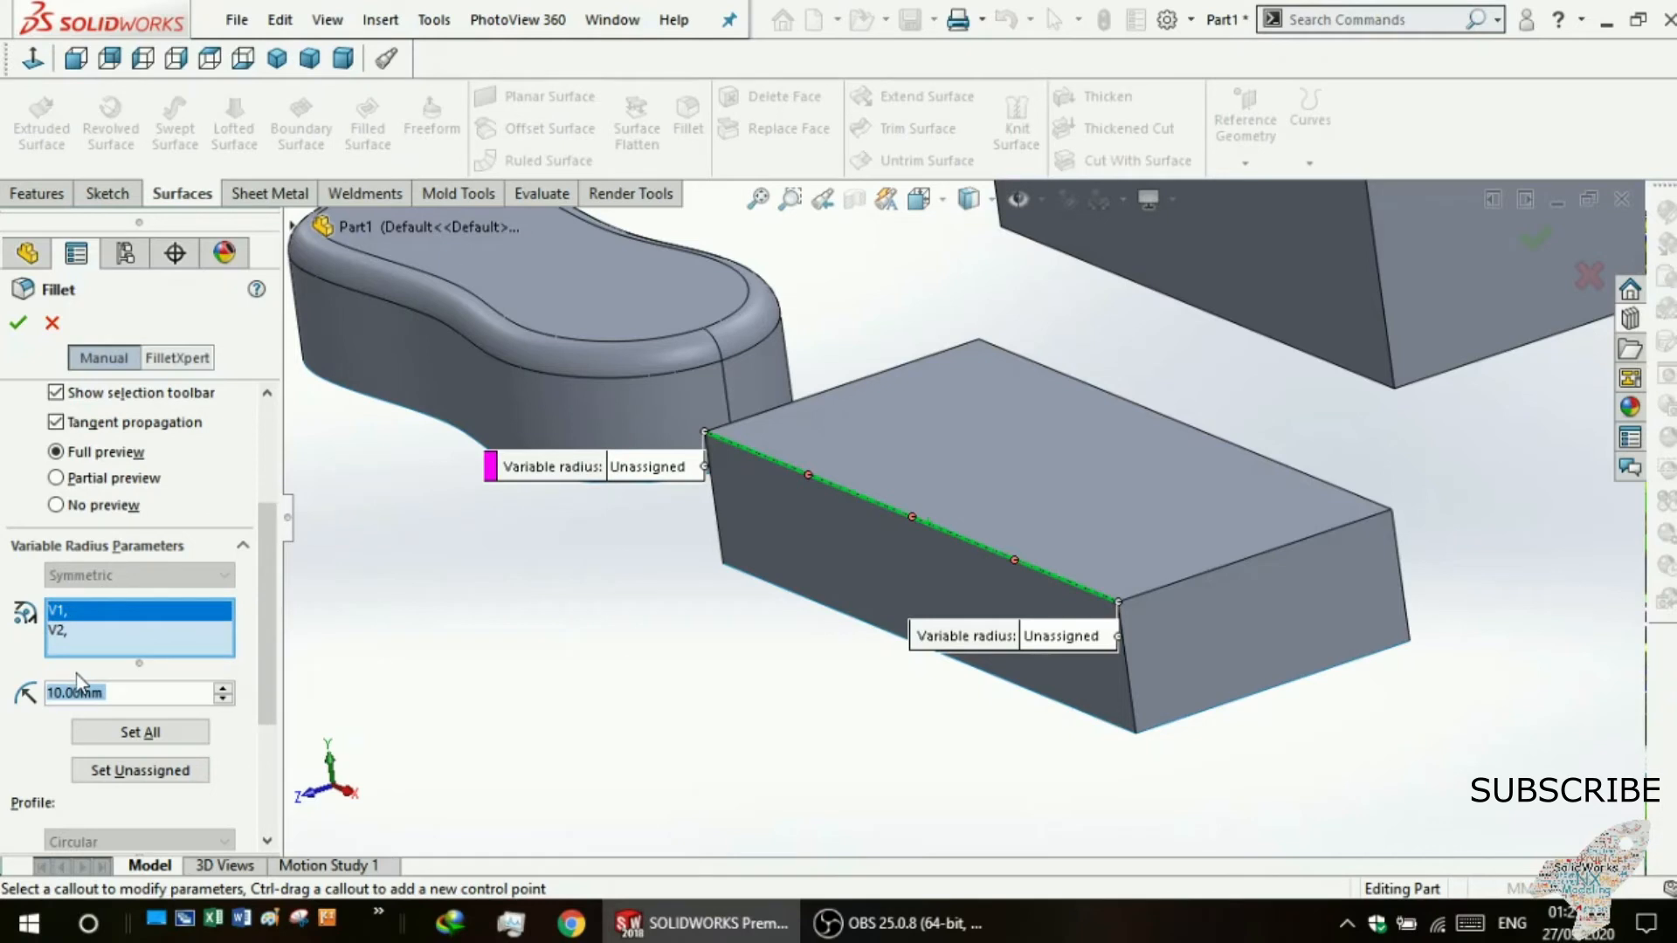
type("10")
key("Return")
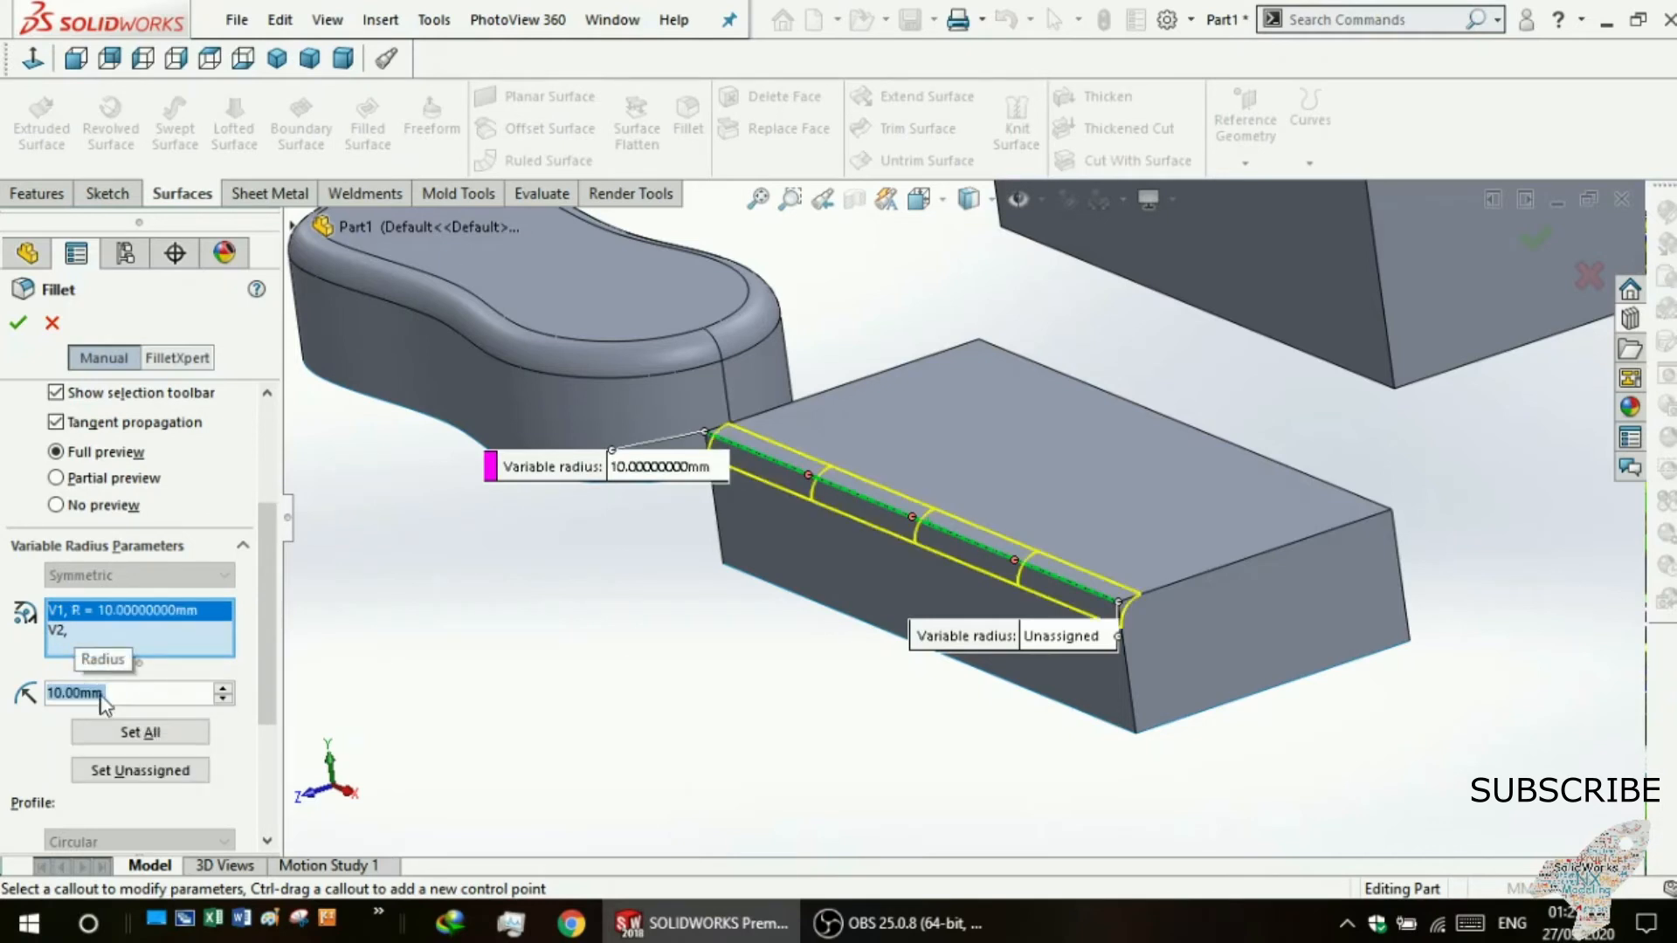
left_click(119, 638)
type("20")
key("Return")
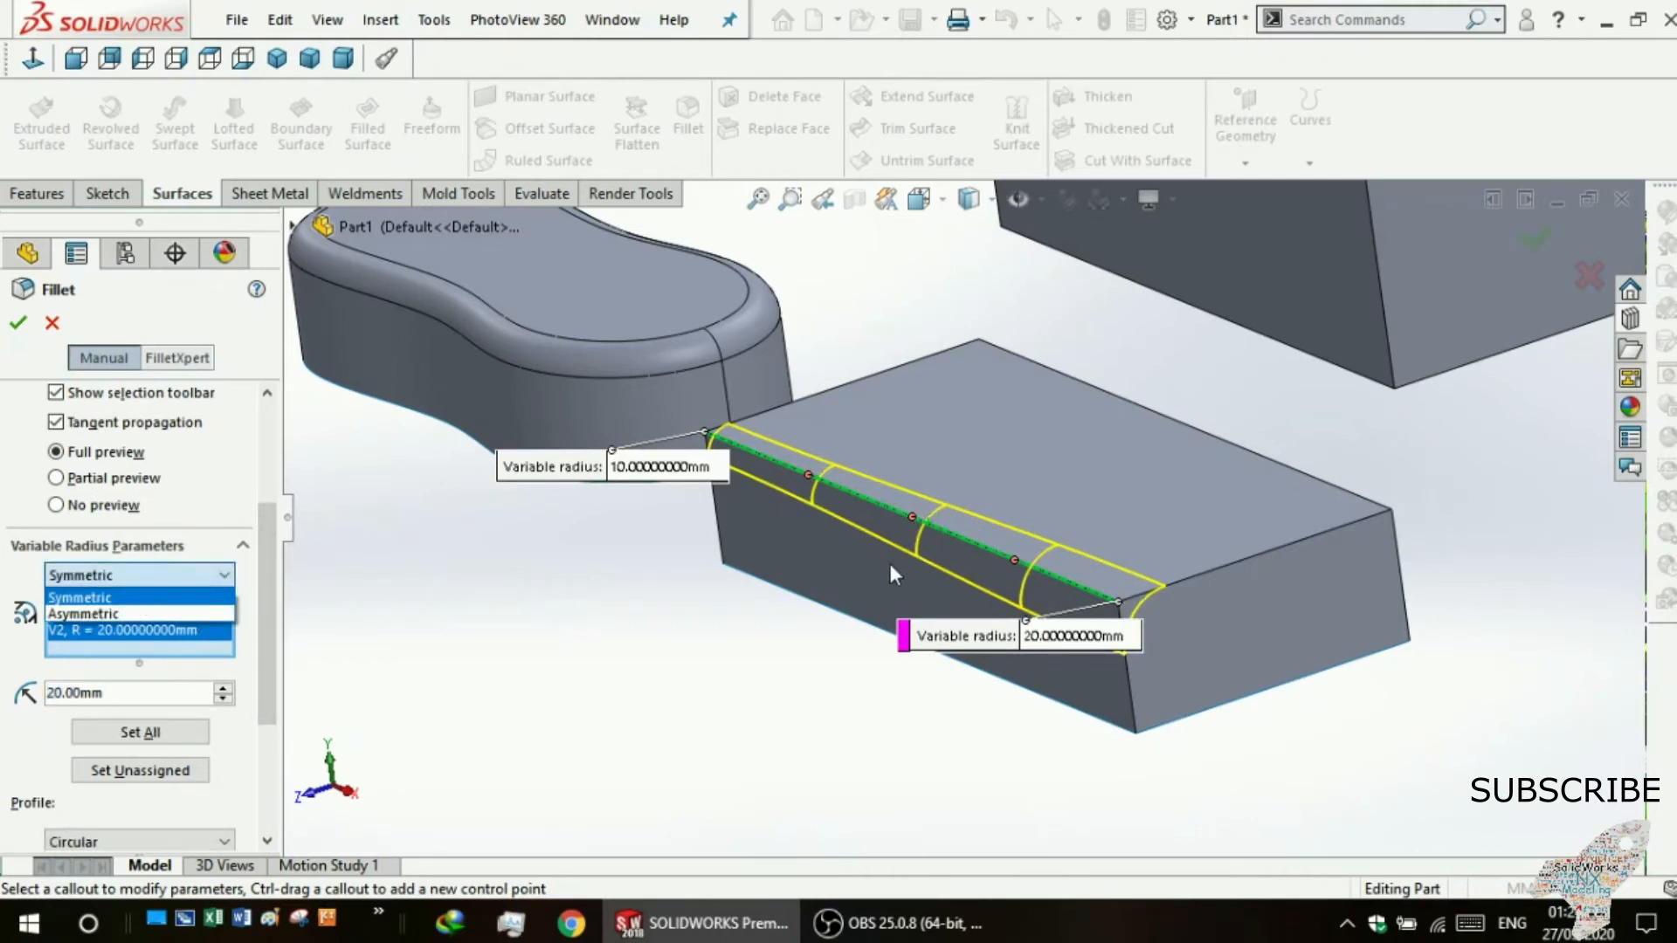
- Make the variable fillet Asymmetric and set the second radius at vertex V2 to 40 mm
left_click(81, 612)
left_click_drag(121, 726, 43, 743)
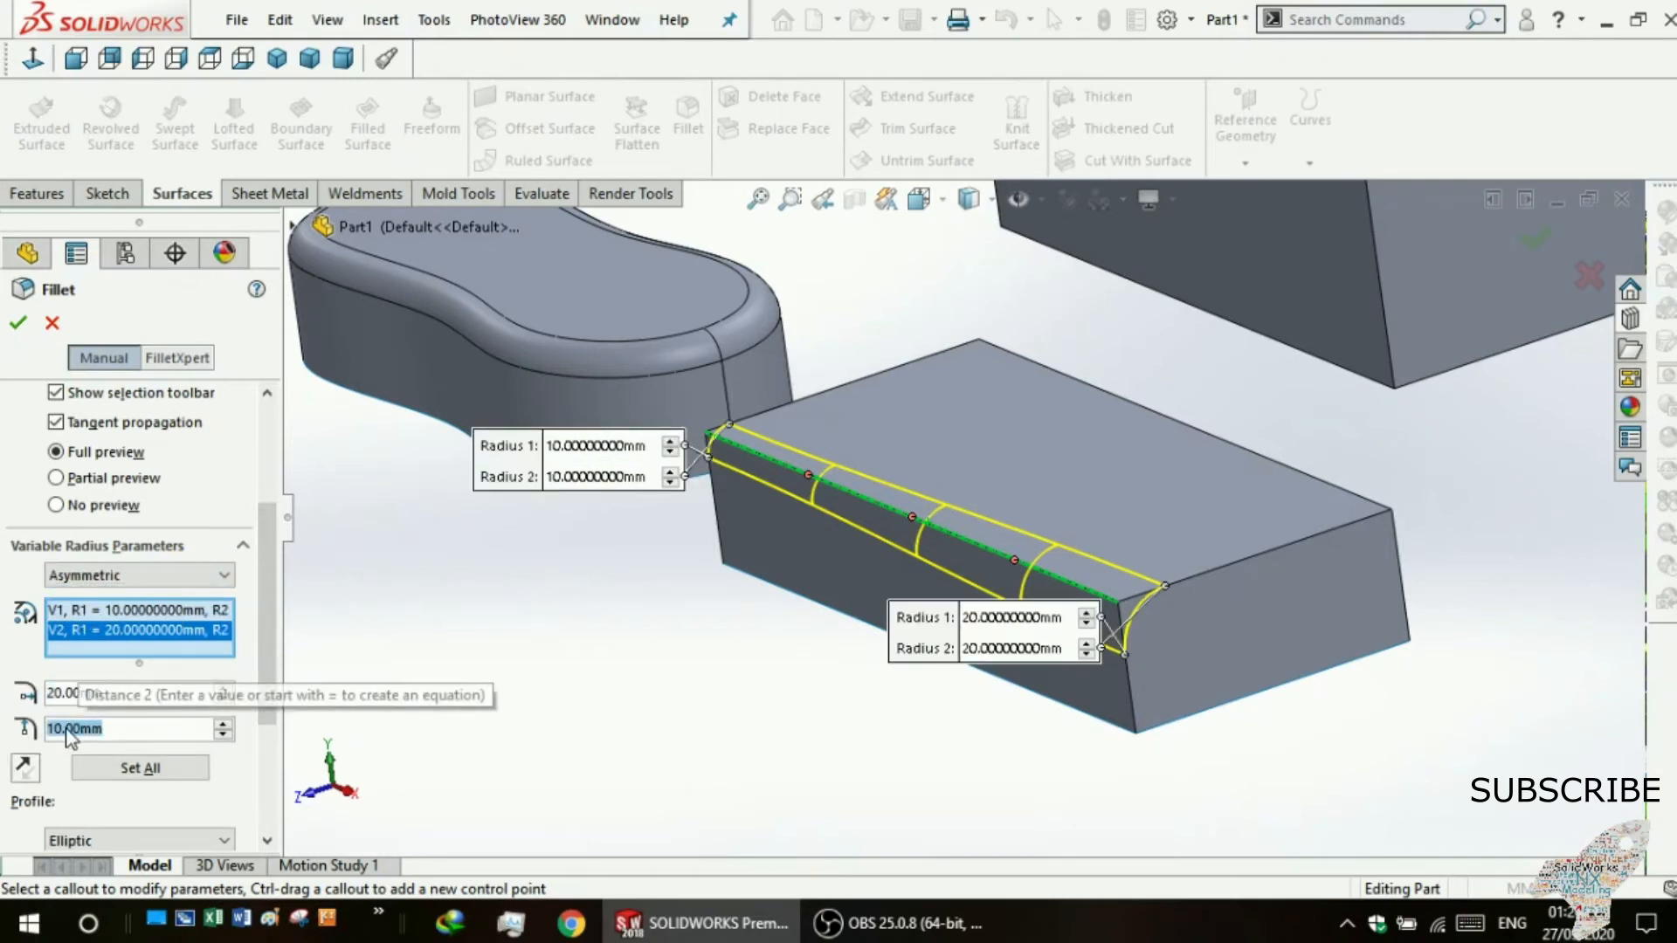
type("40")
key("Return")
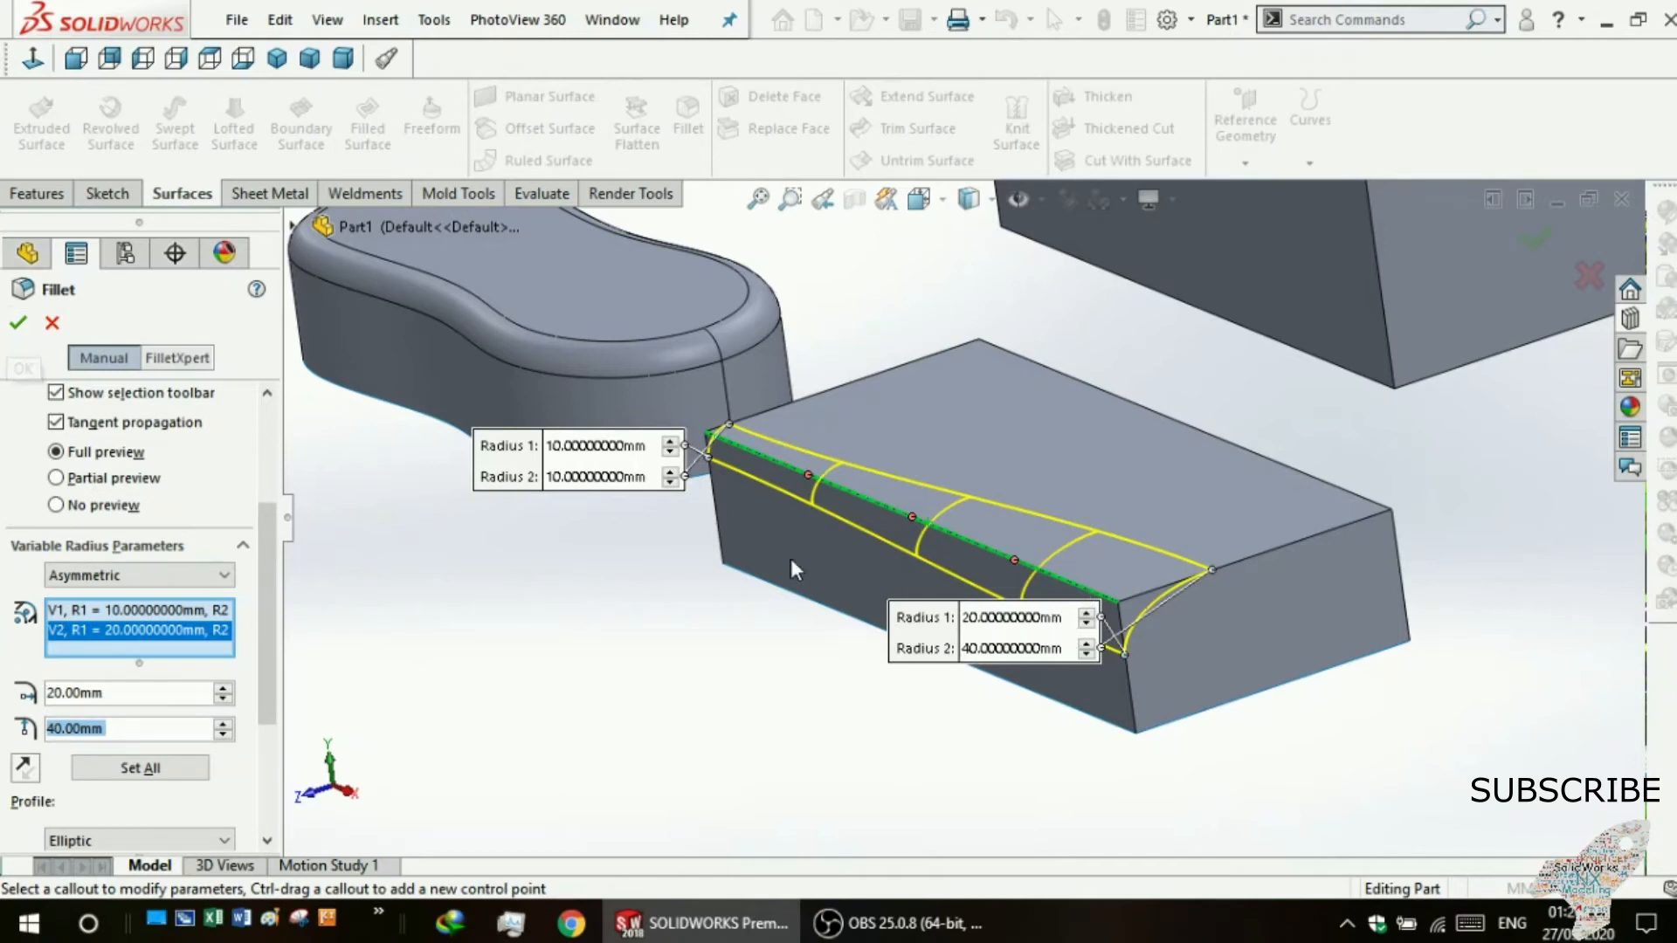
scroll(1214, 724, "down", 3)
scroll(874, 567, "down", 3)
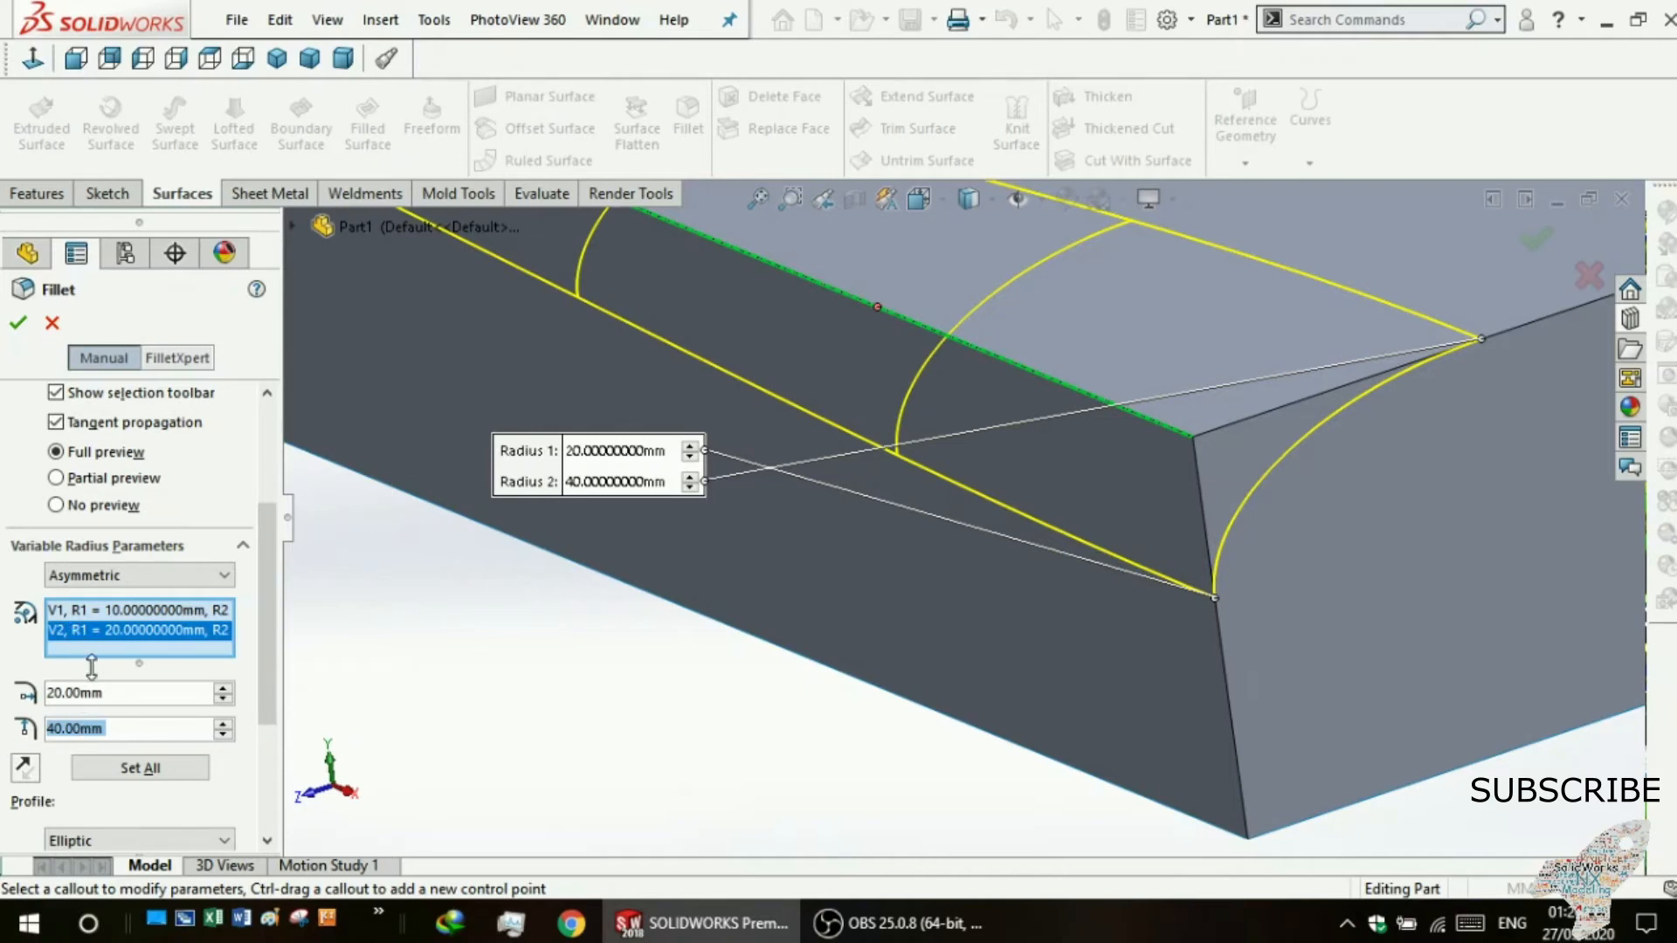
- Set the second radius at vertex V1 of the asymmetric fillet to 20 mm
left_click(81, 611)
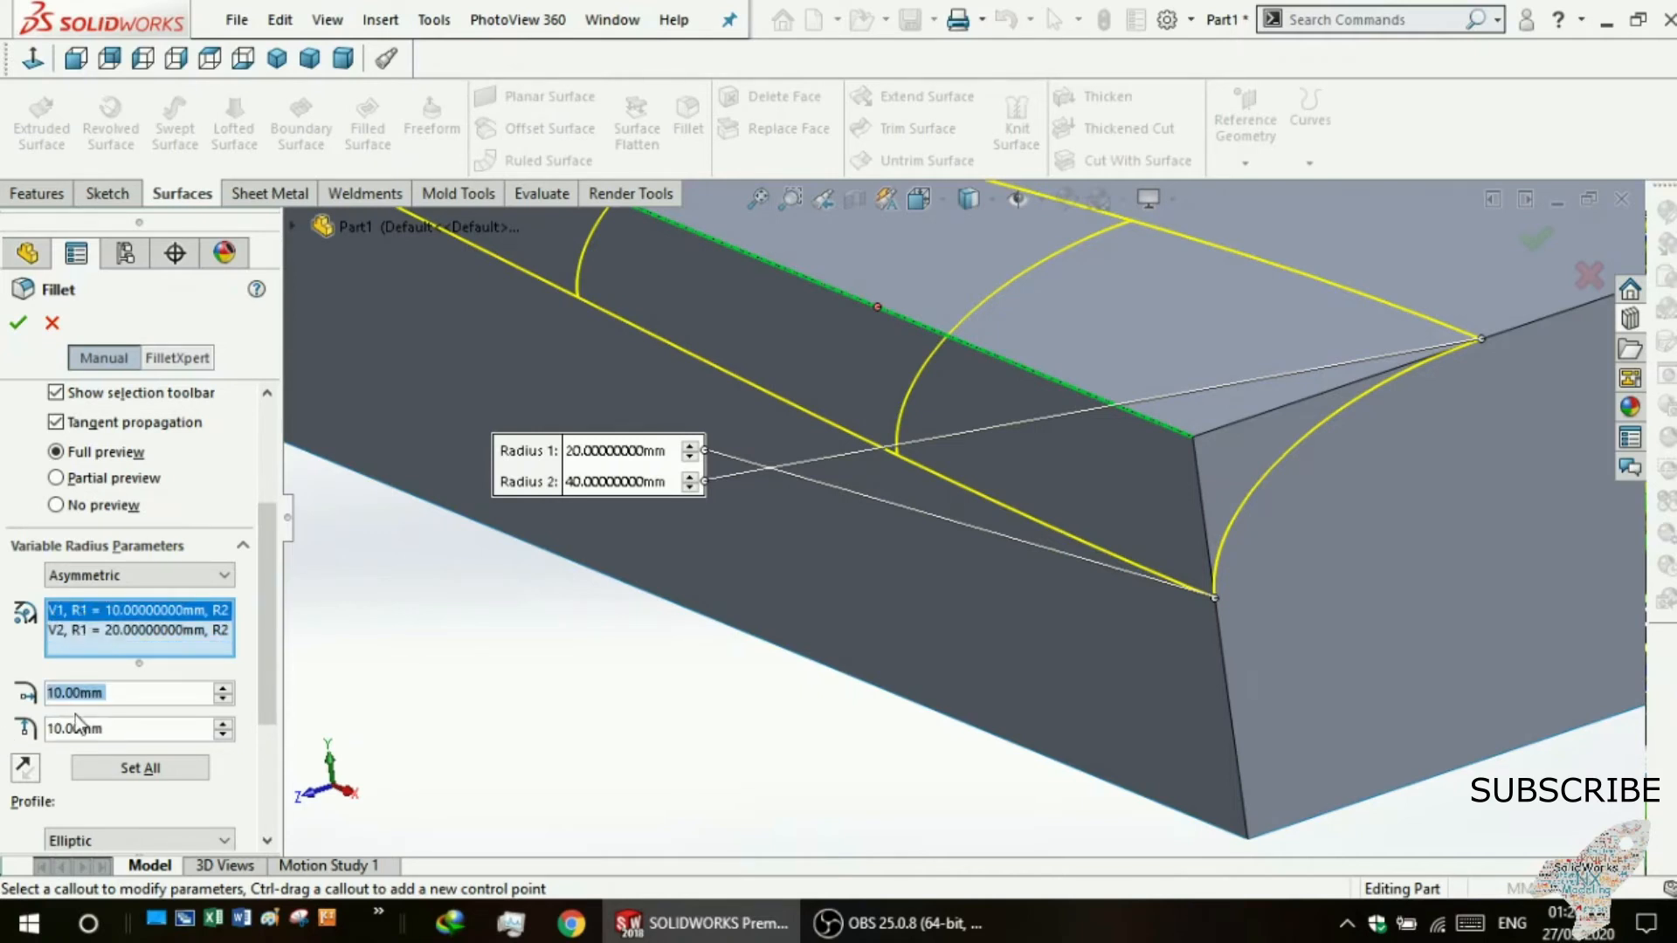
scroll(933, 575, "up", 7)
scroll(717, 491, "down", 5)
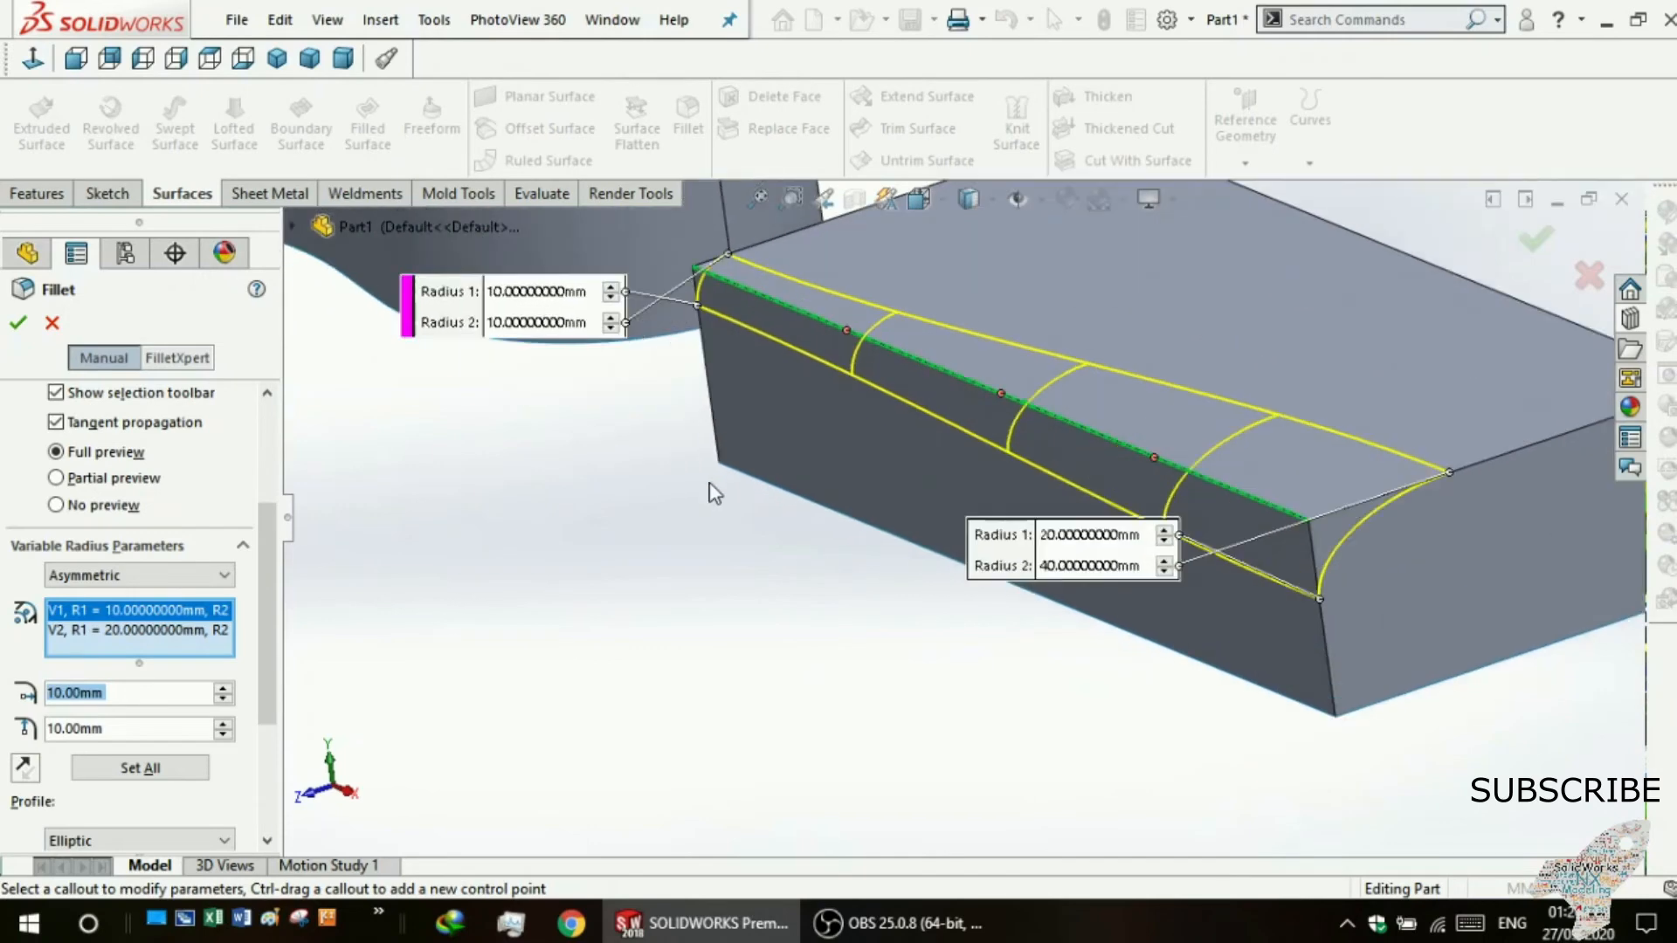
middle_click_drag(647, 553, 826, 478)
scroll(777, 400, "up", 4)
scroll(846, 396, "down", 6)
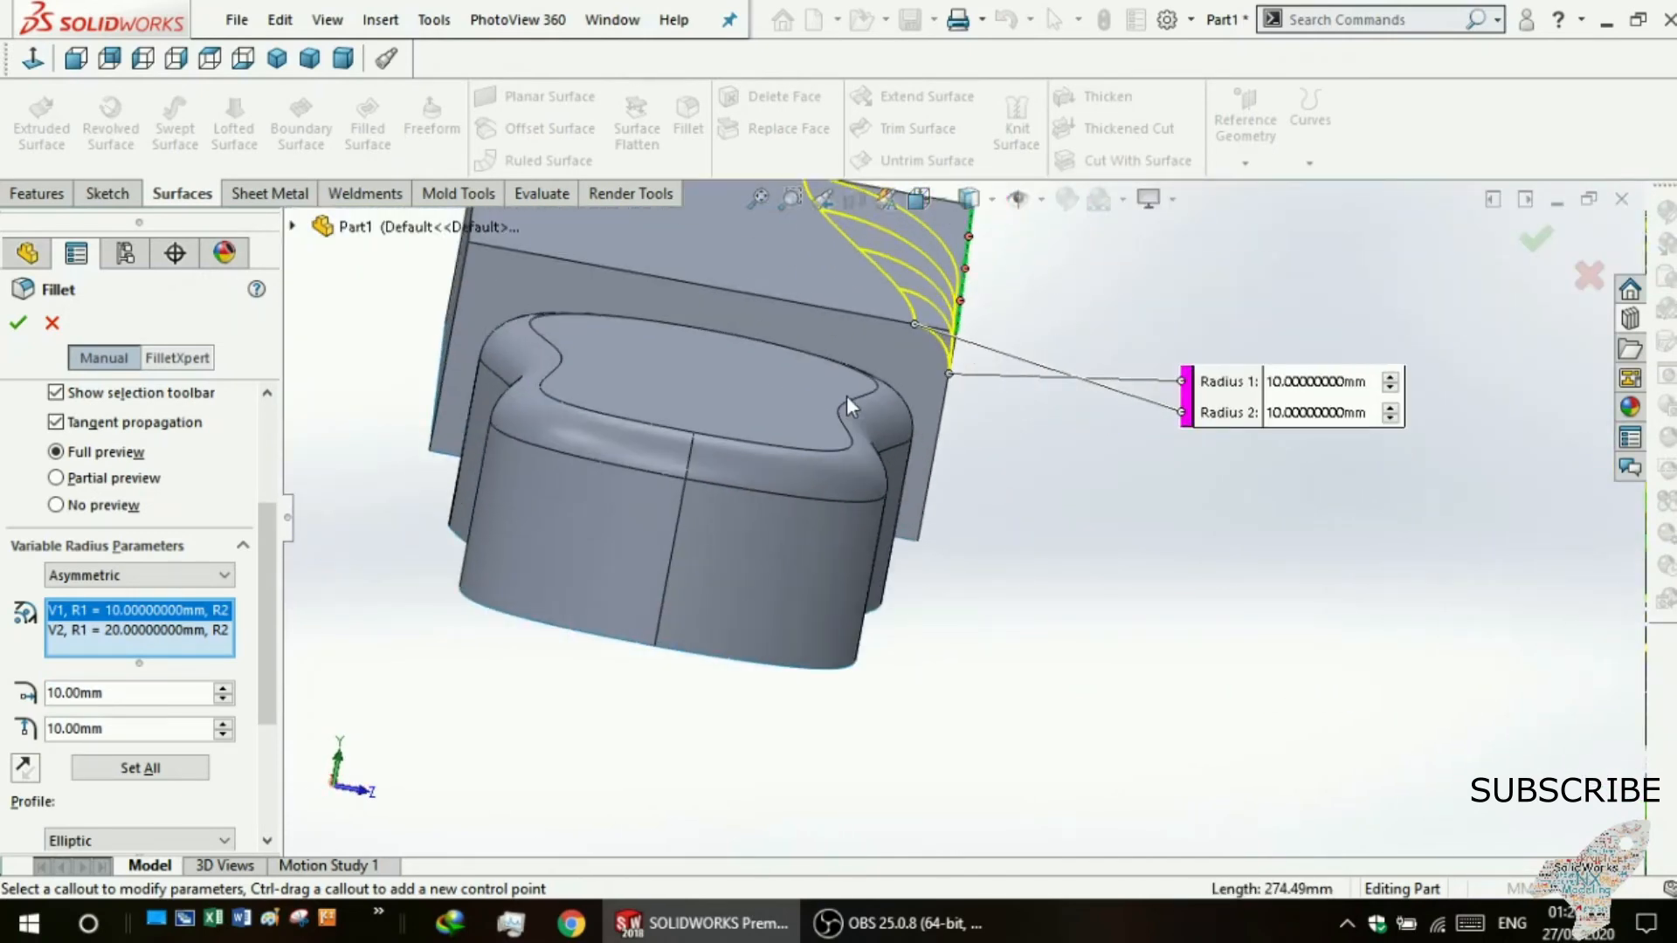
scroll(1027, 281, "down", 2)
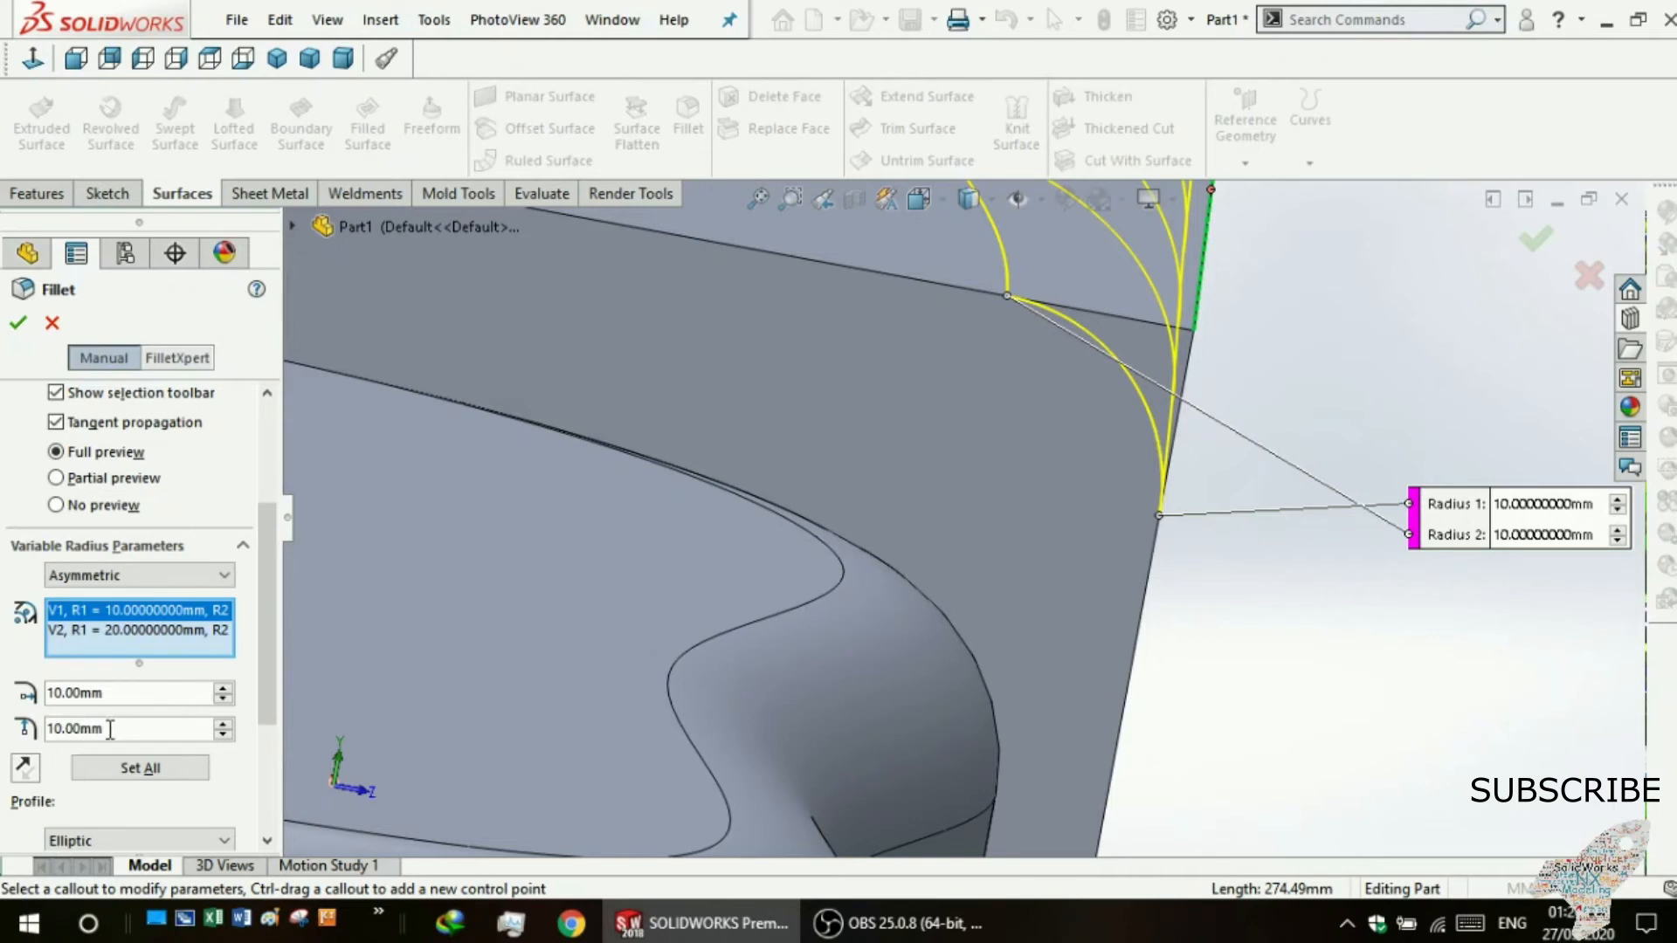
left_click_drag(96, 742, 4, 766)
type("20")
key("Return")
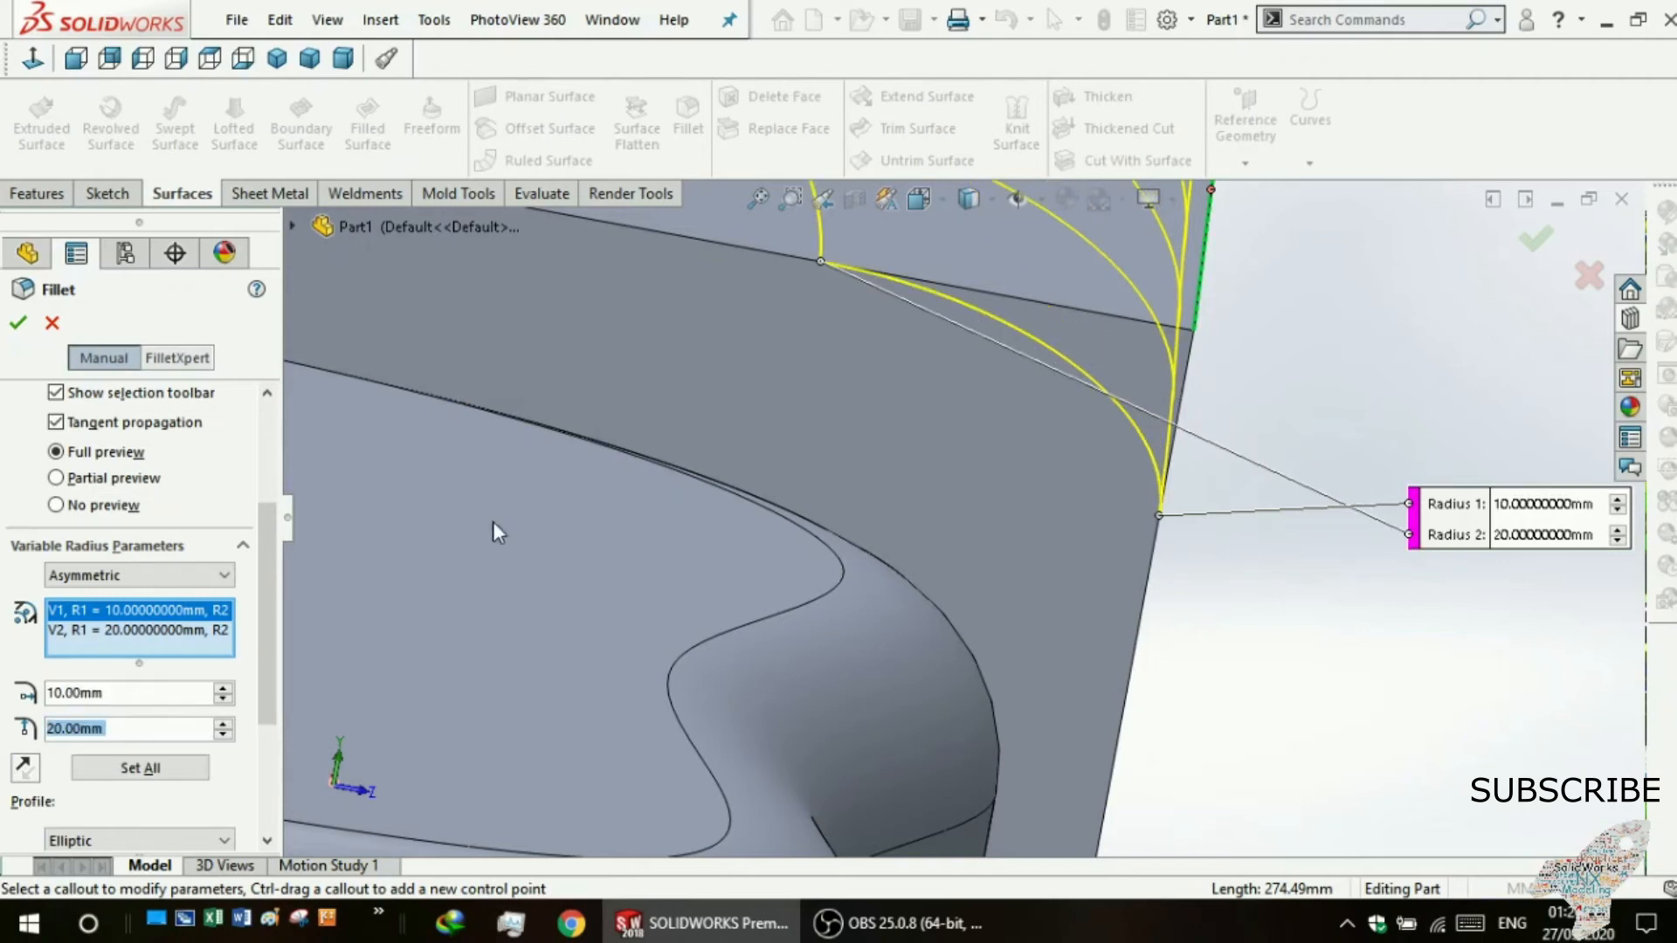
- Apply the asymmetric variable size fillet to the low block's long top edge
scroll(765, 438, "up", 5)
scroll(827, 520, "down", 2)
middle_click_drag(835, 531, 765, 543)
scroll(765, 543, "up", 7)
scroll(585, 547, "down", 4)
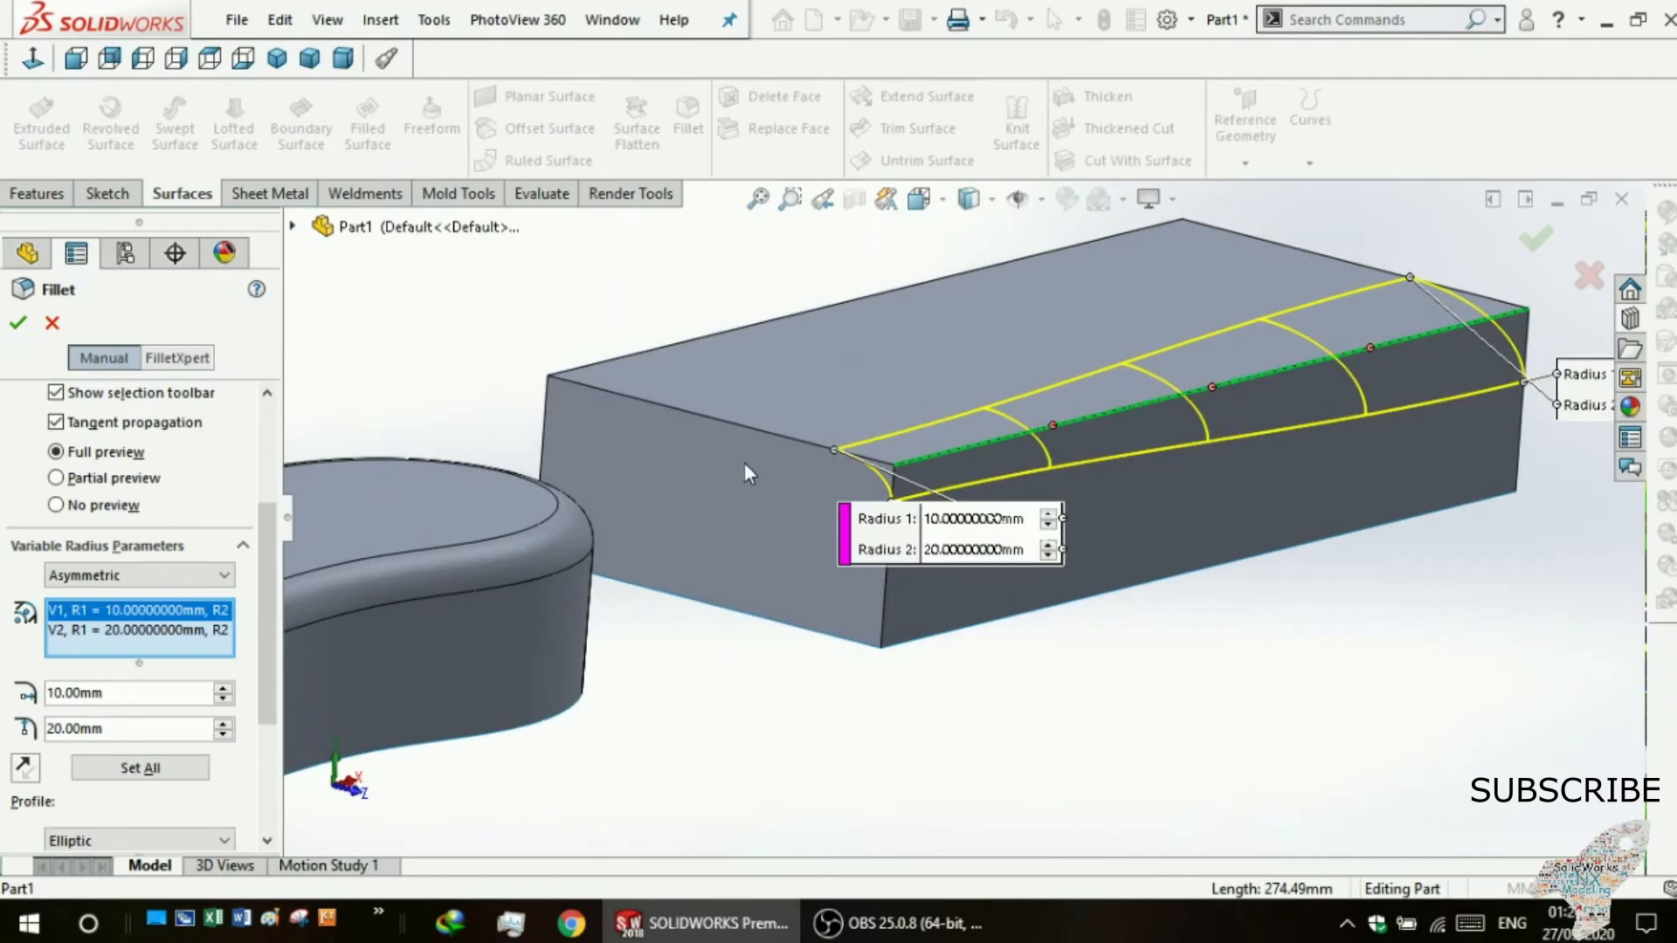
scroll(744, 463, "down", 3)
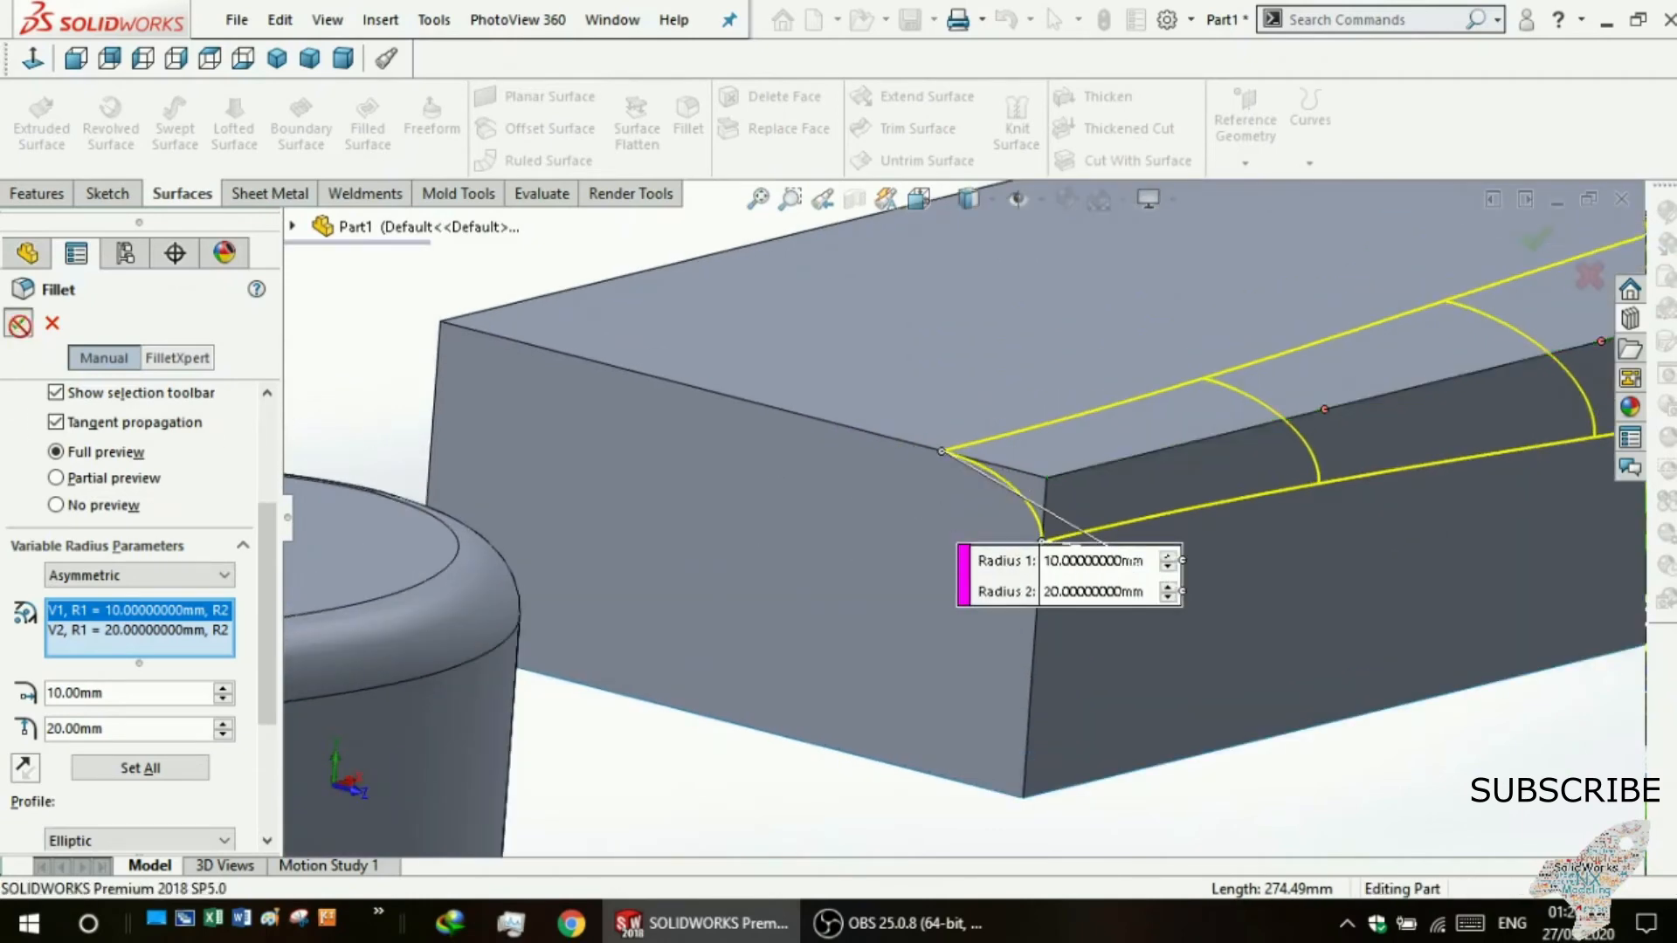
left_click(19, 325)
- Start a full round fillet with the large block's top face as the first side face set
scroll(554, 461, "up", 4)
scroll(577, 460, "down", 2)
middle_click_drag(595, 459, 520, 503)
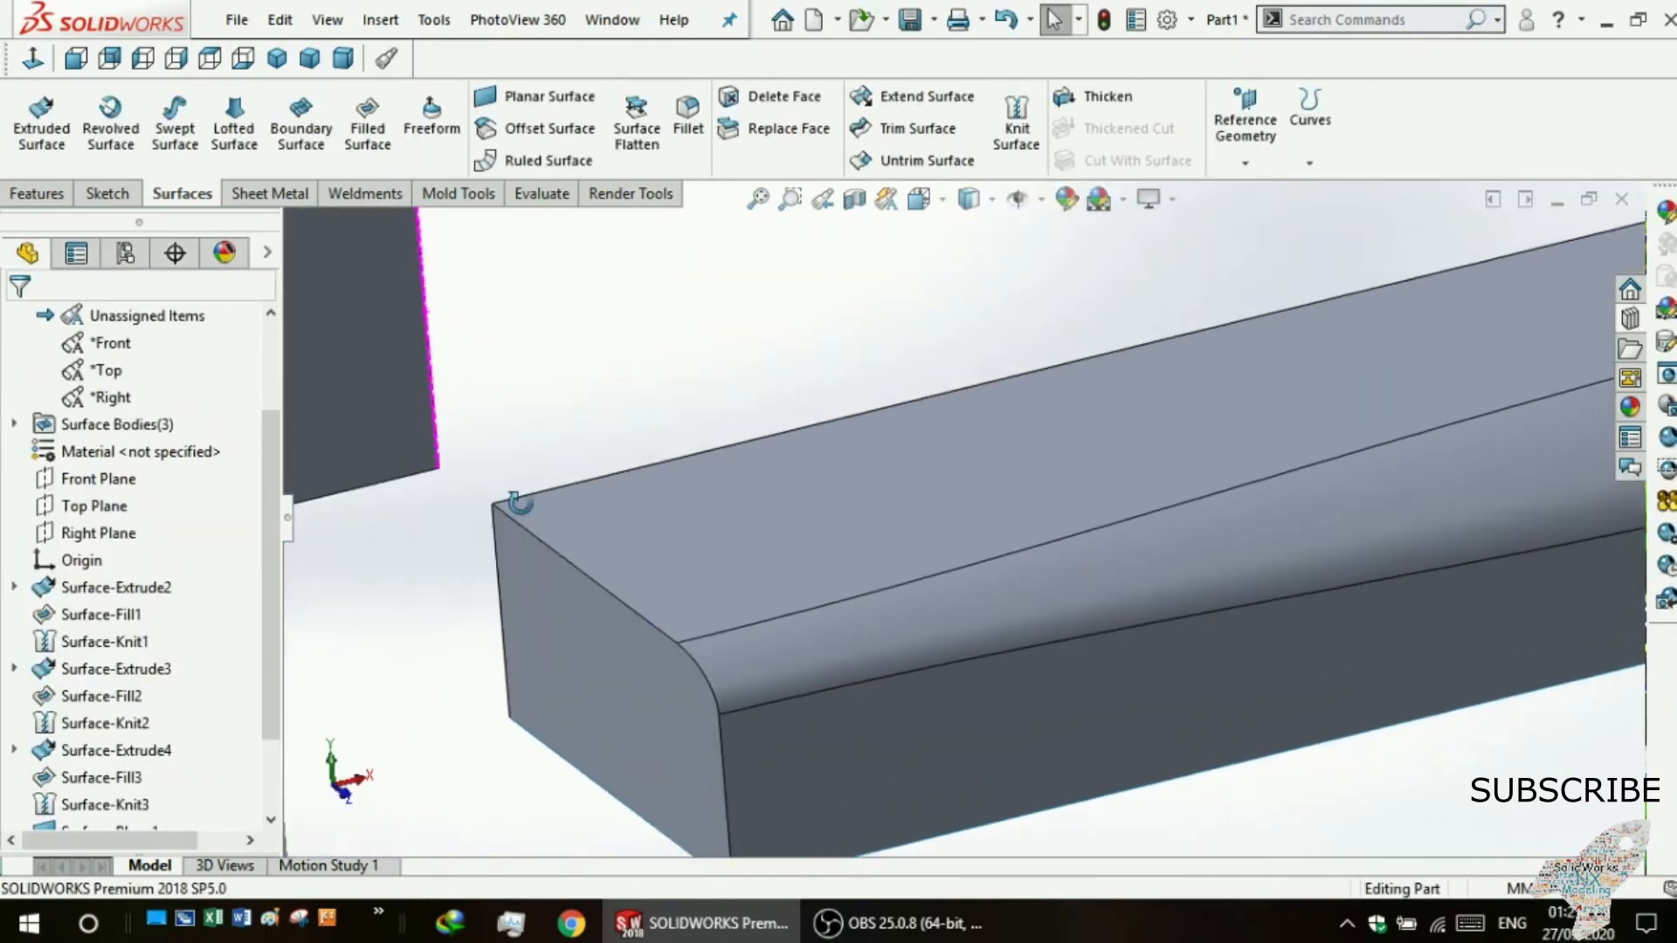
scroll(463, 573, "up", 5)
scroll(502, 561, "down", 3)
middle_click_drag(501, 562, 487, 601)
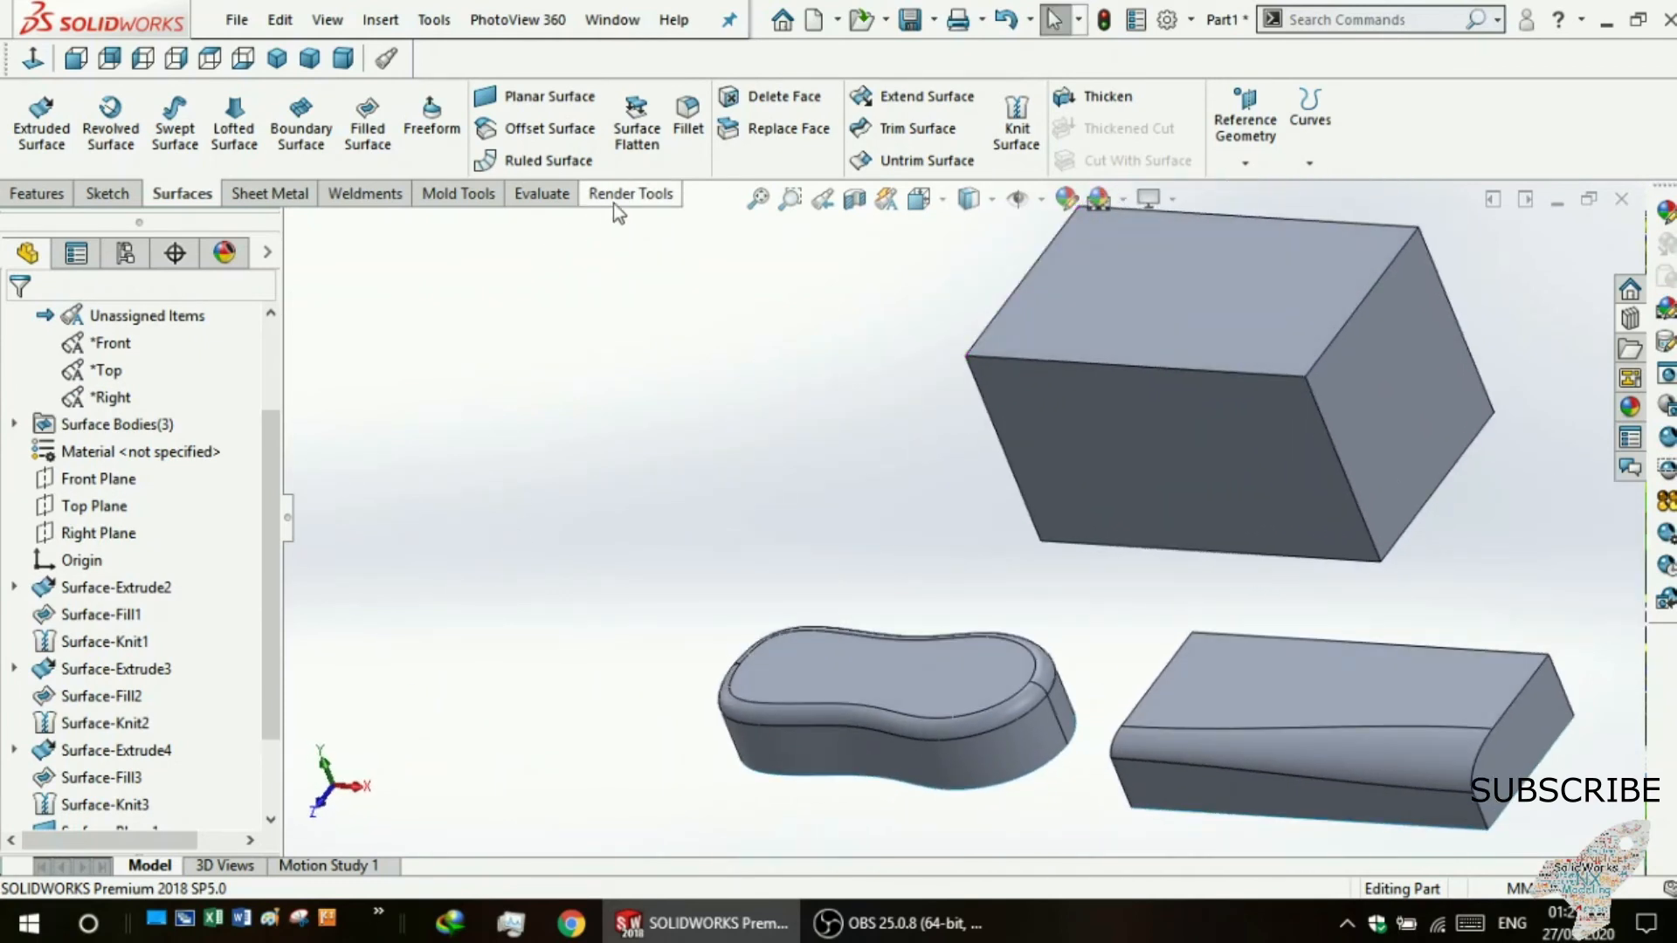
left_click(689, 118)
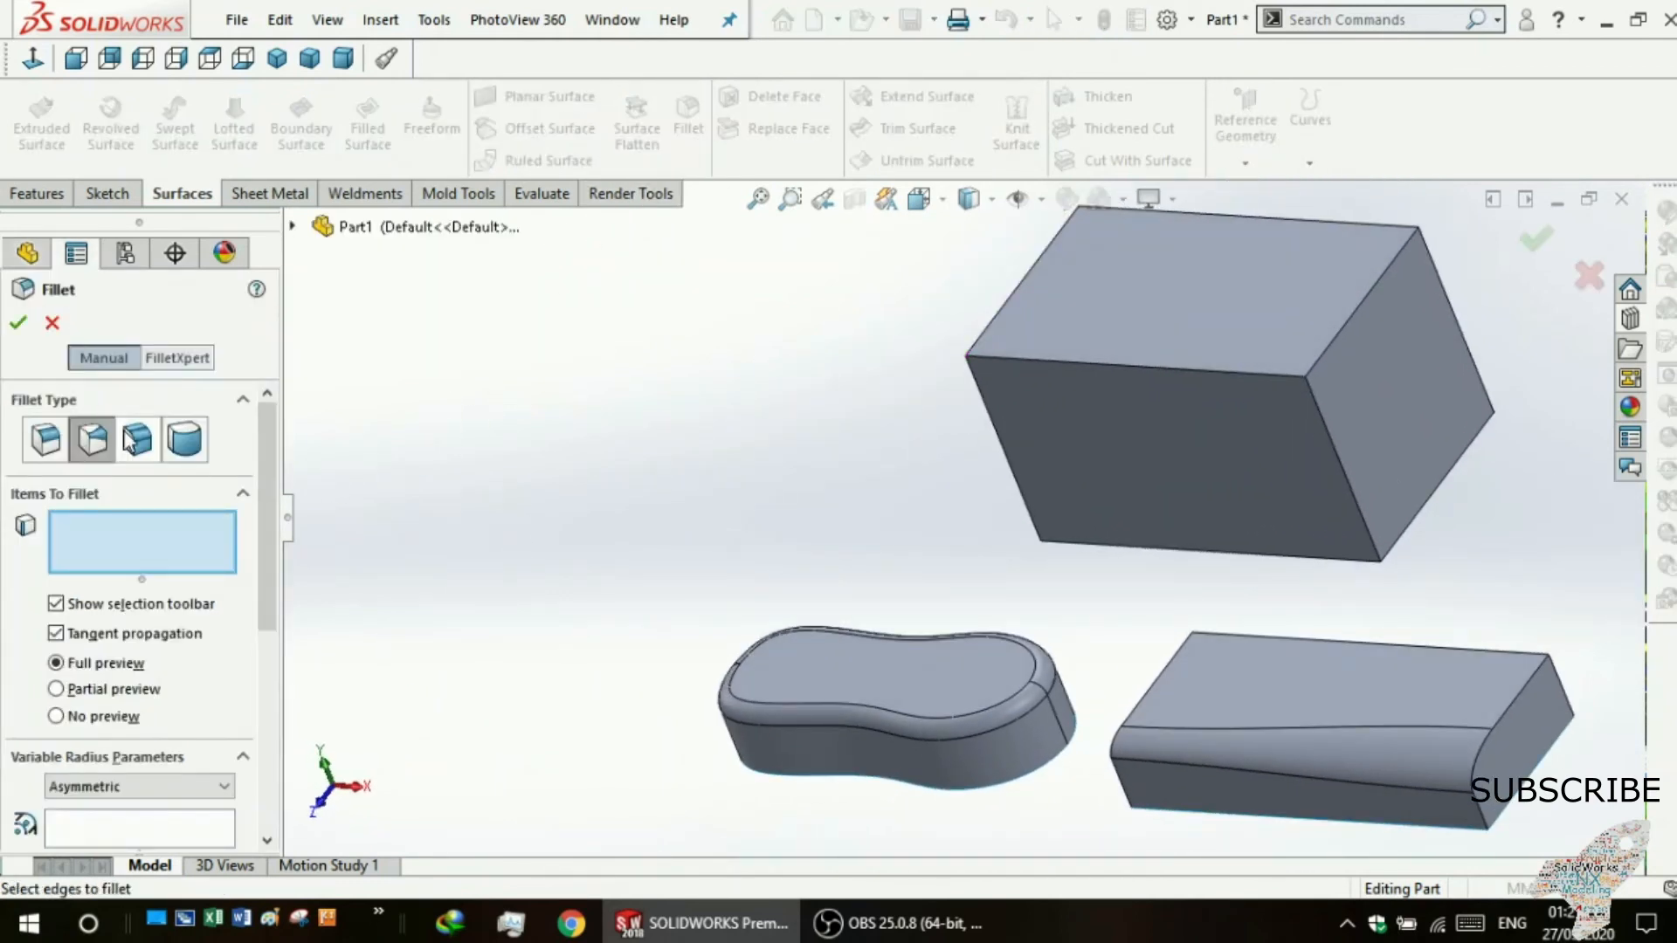
left_click(181, 441)
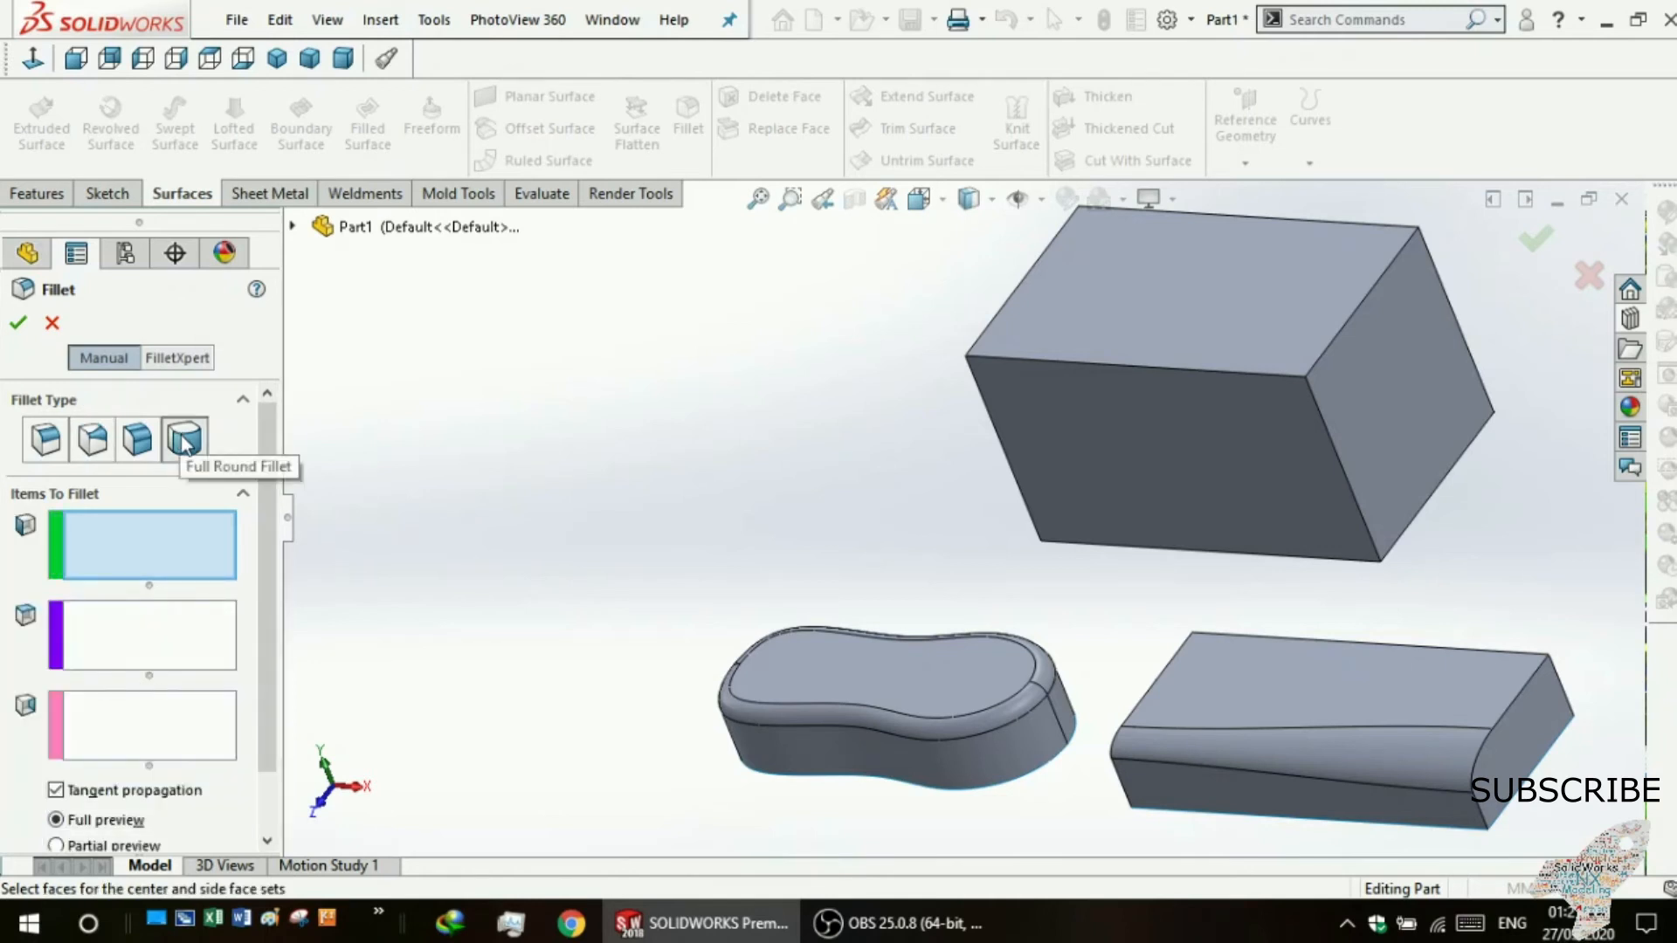
left_click(106, 550)
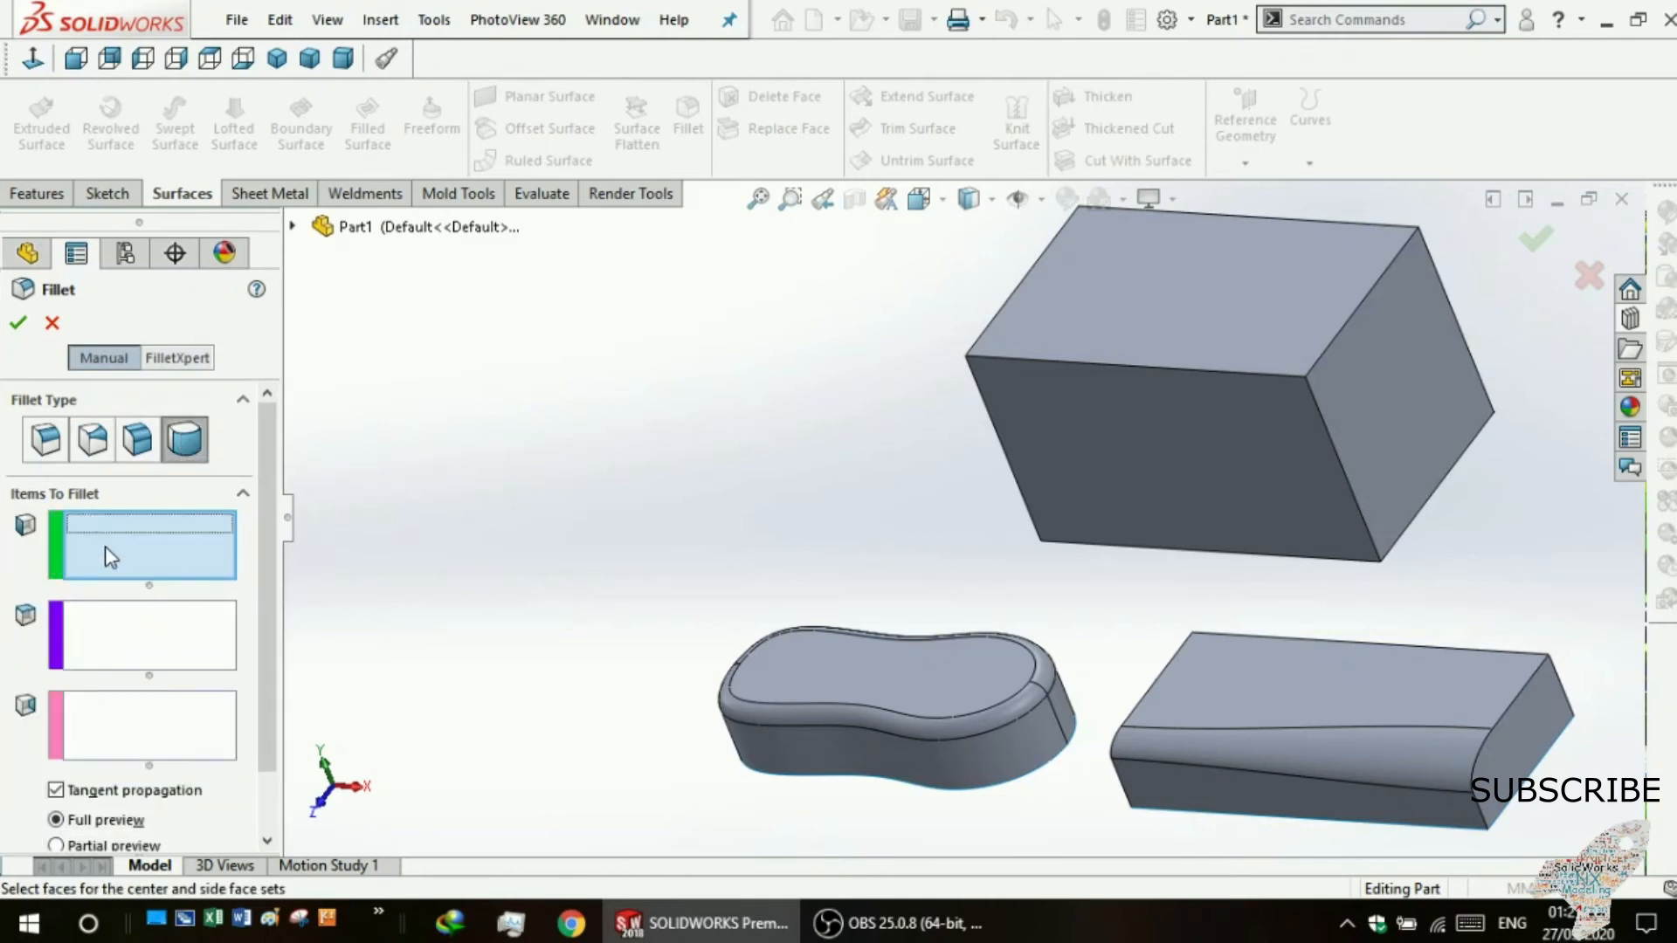
scroll(949, 592, "up", 3)
middle_click_drag(948, 592, 730, 846)
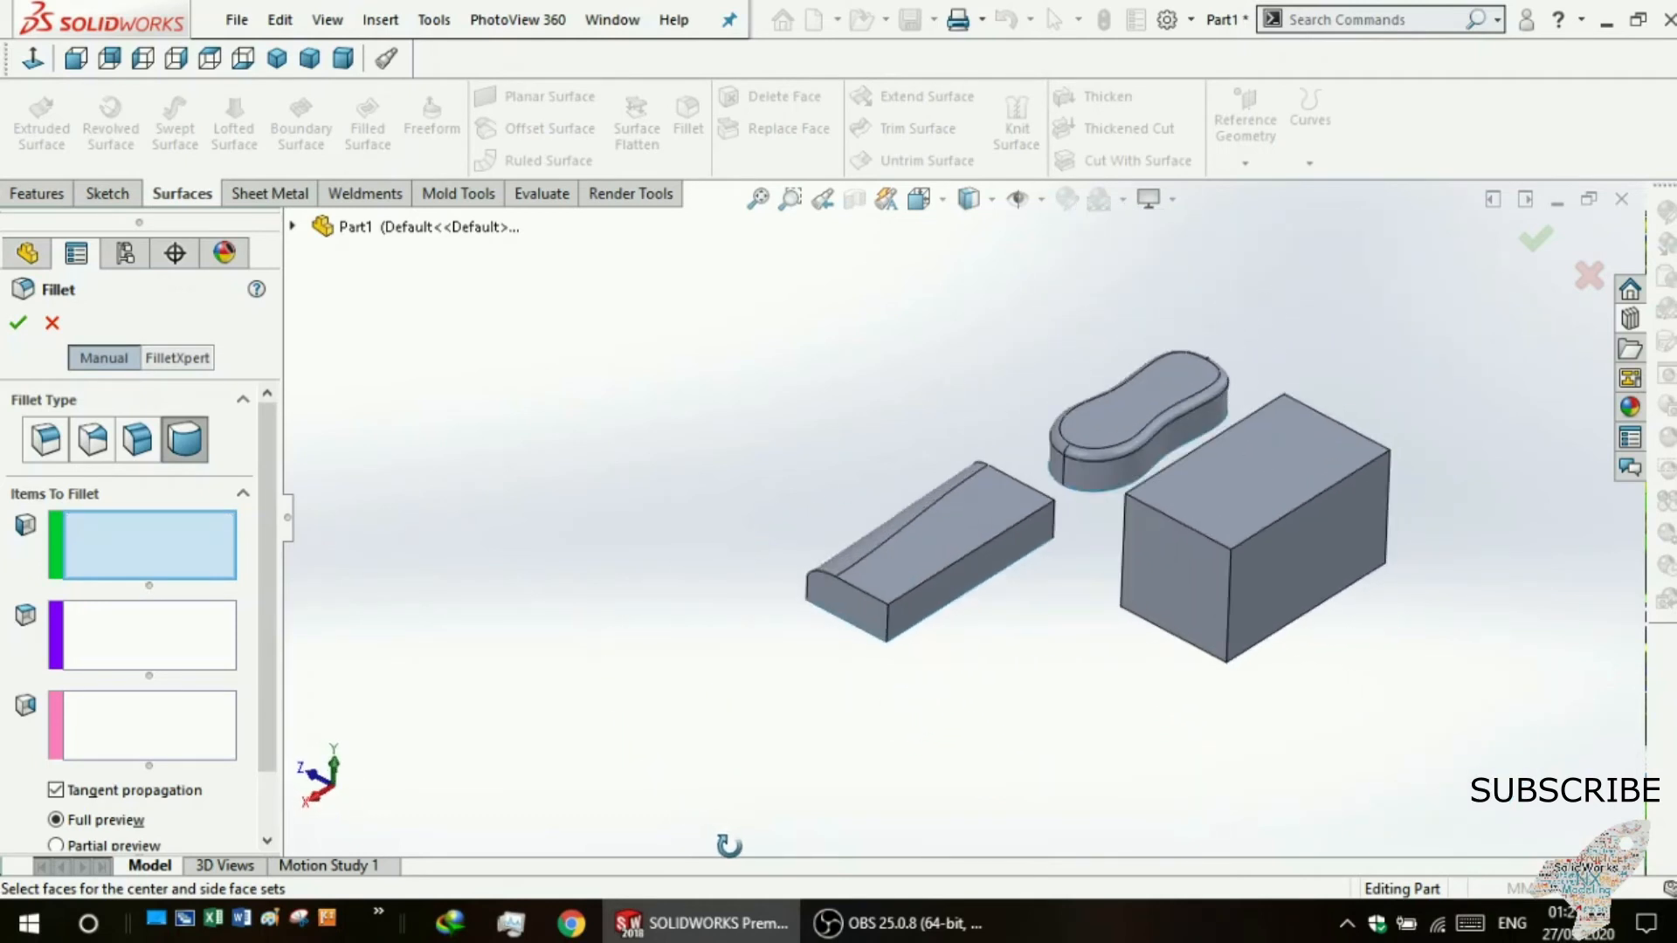
left_click(1271, 466)
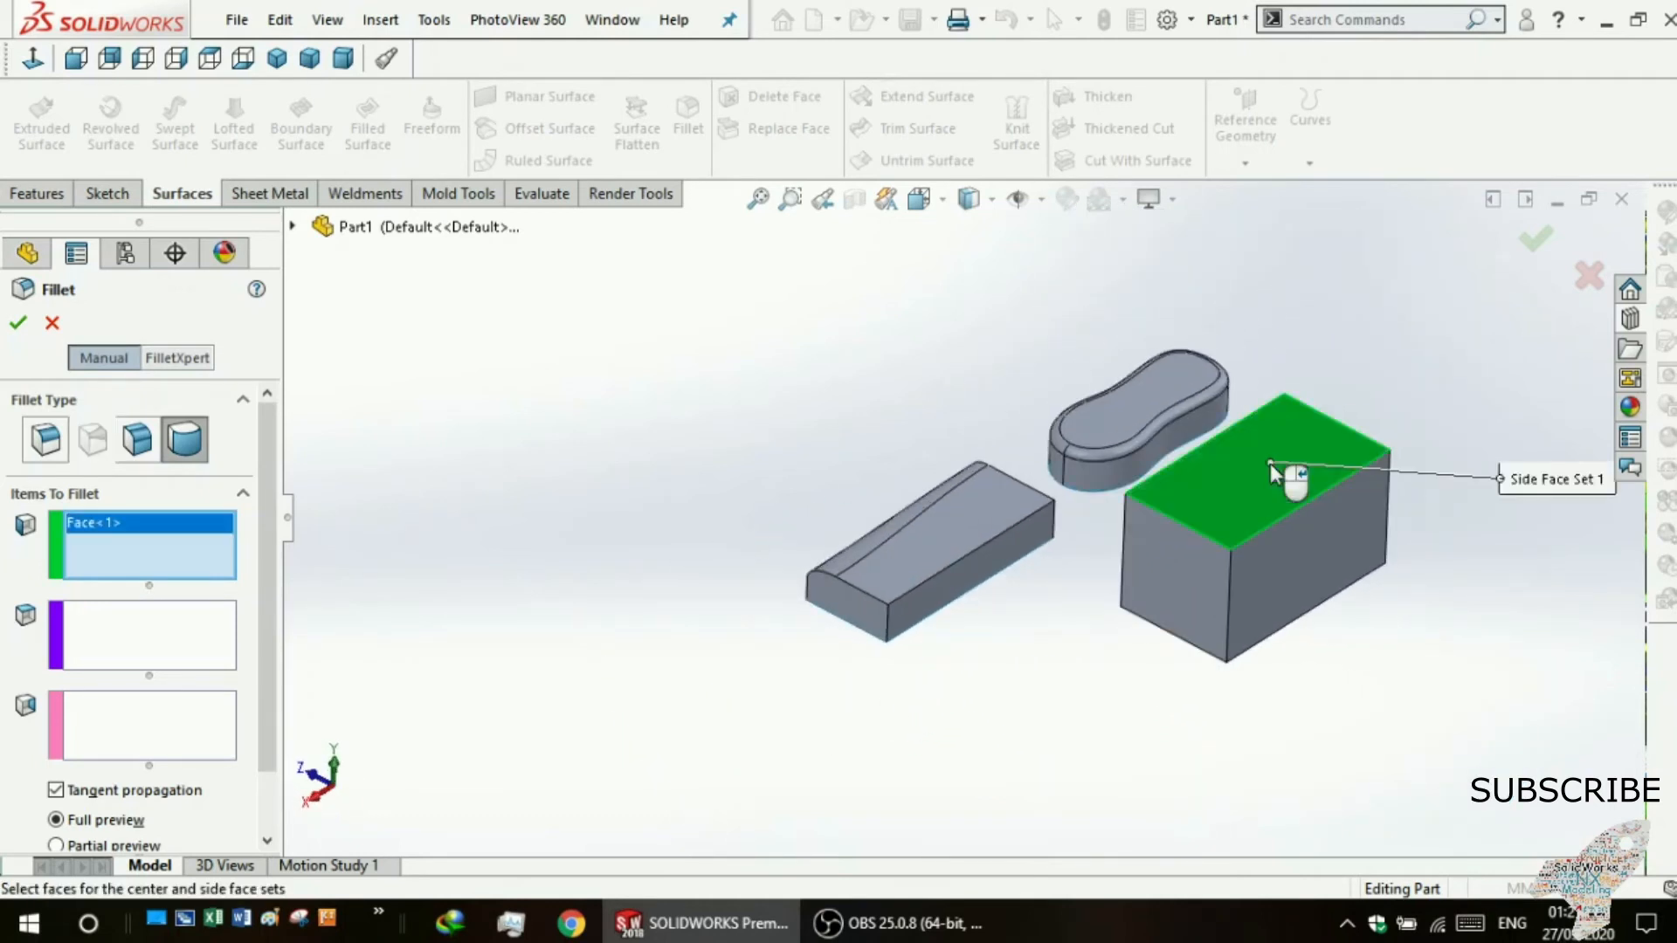
- Assign the large block's long side face as the center face set and its underside as the second side face set
left_click(85, 653)
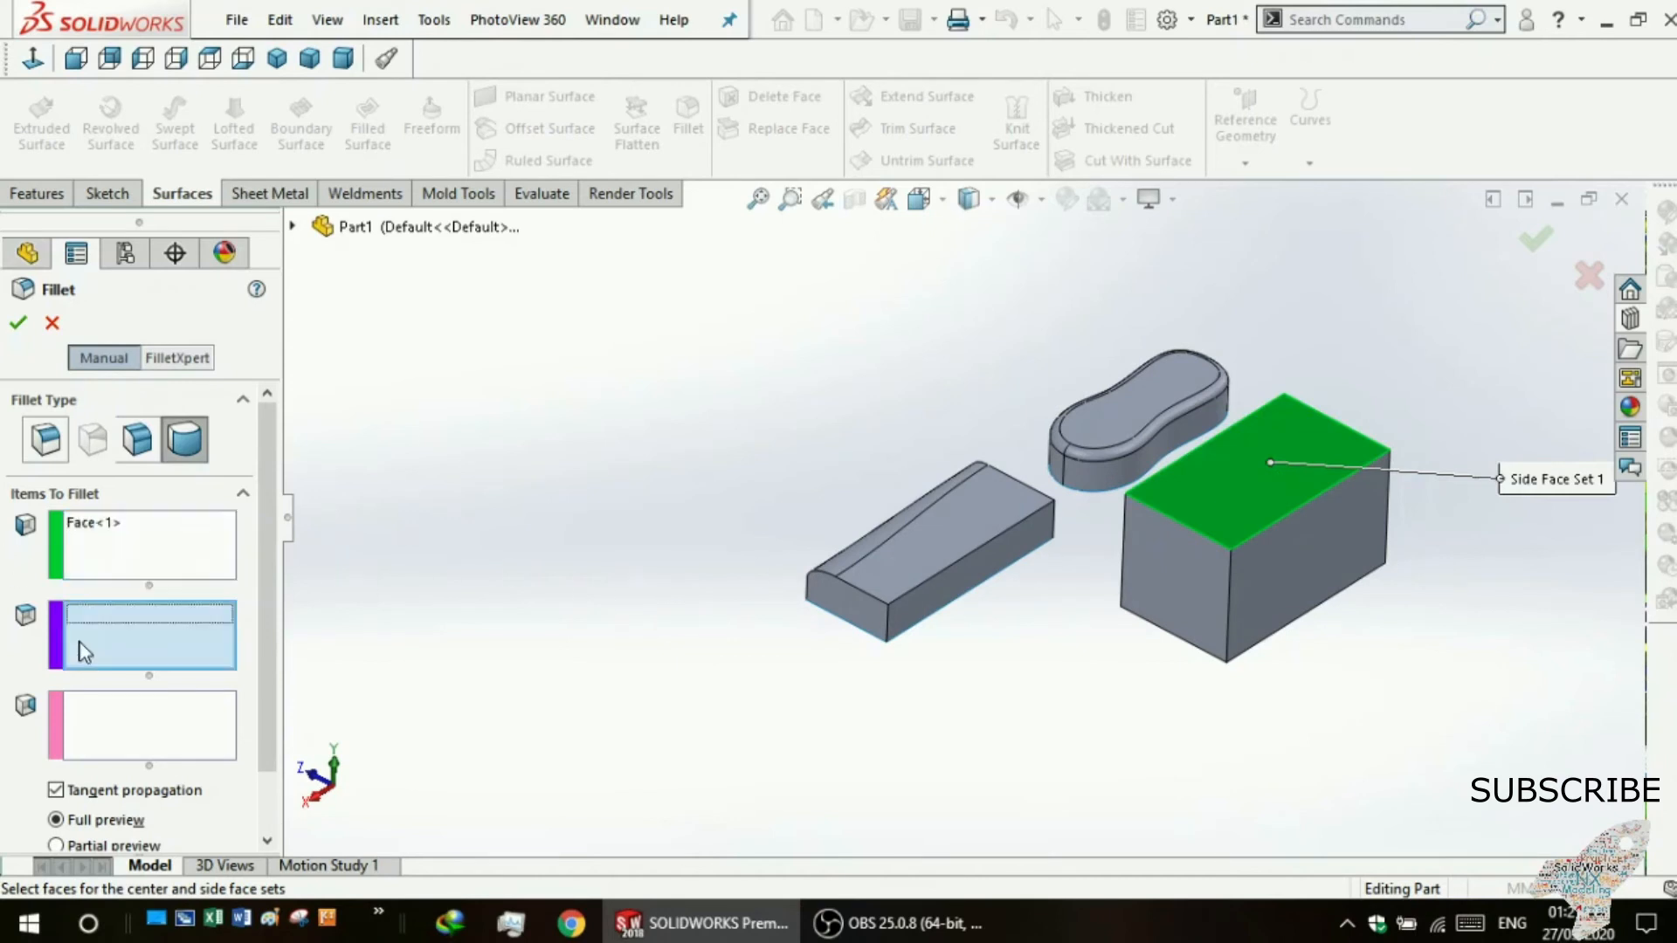
left_click(1300, 560)
middle_click_drag(1093, 670, 952, 524)
left_click(127, 760)
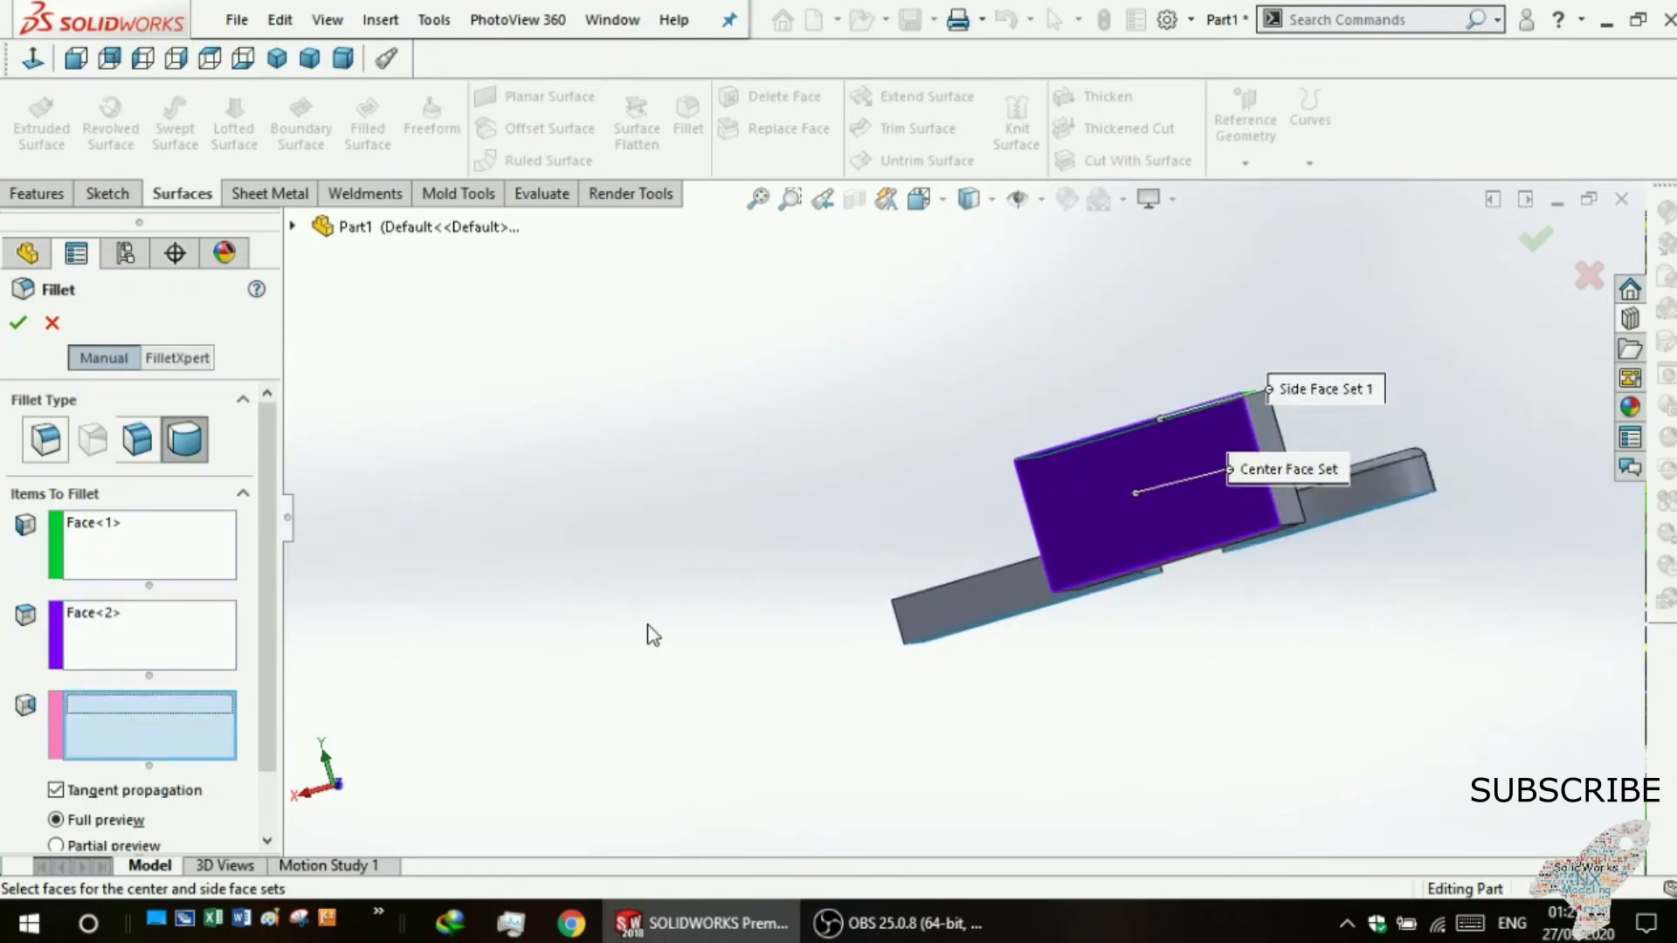
middle_click_drag(652, 633, 905, 516)
left_click(1195, 558)
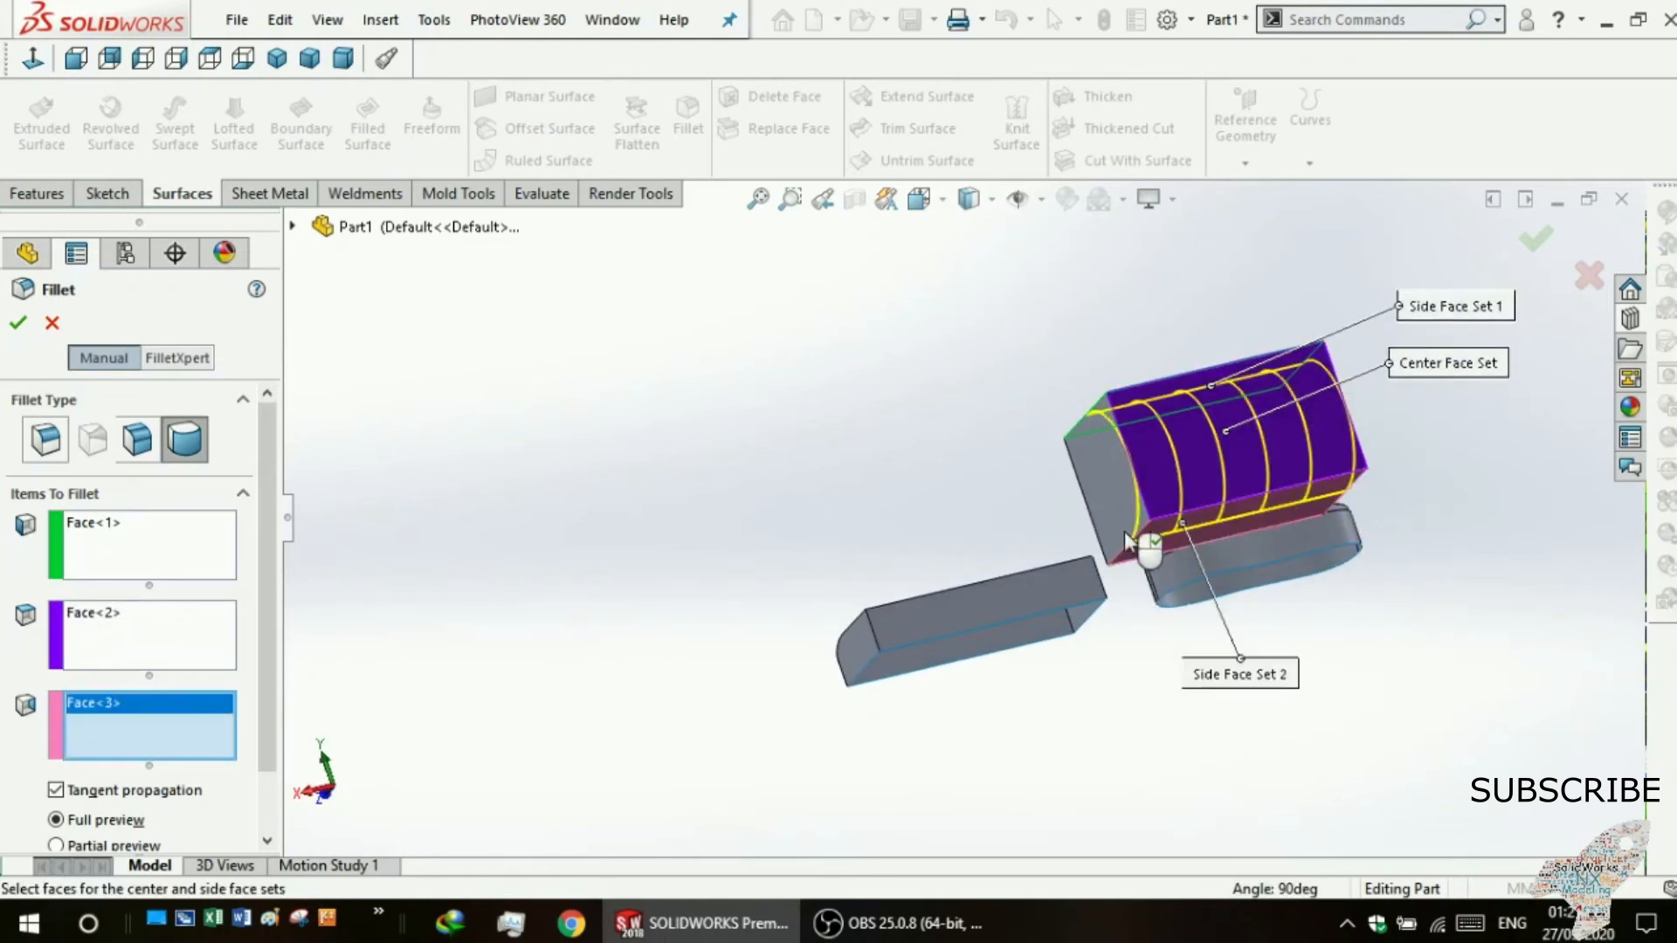
- Apply the full round fillet to the large block
middle_click_drag(830, 506, 955, 486)
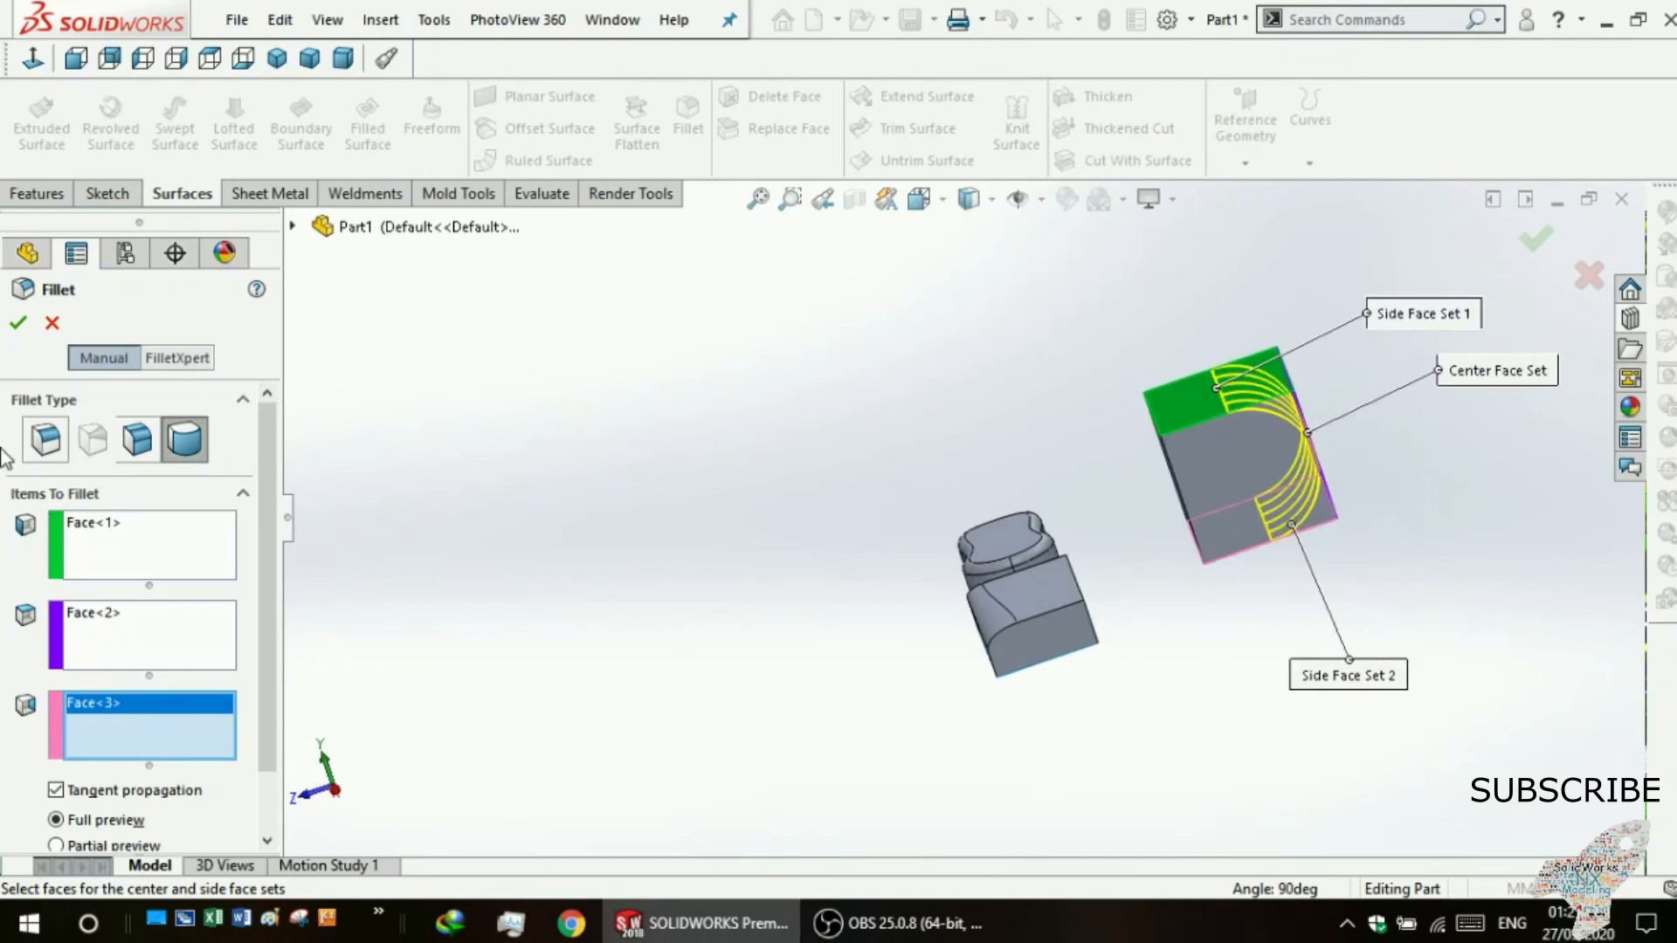
left_click(17, 331)
scroll(1404, 580, "up", 1)
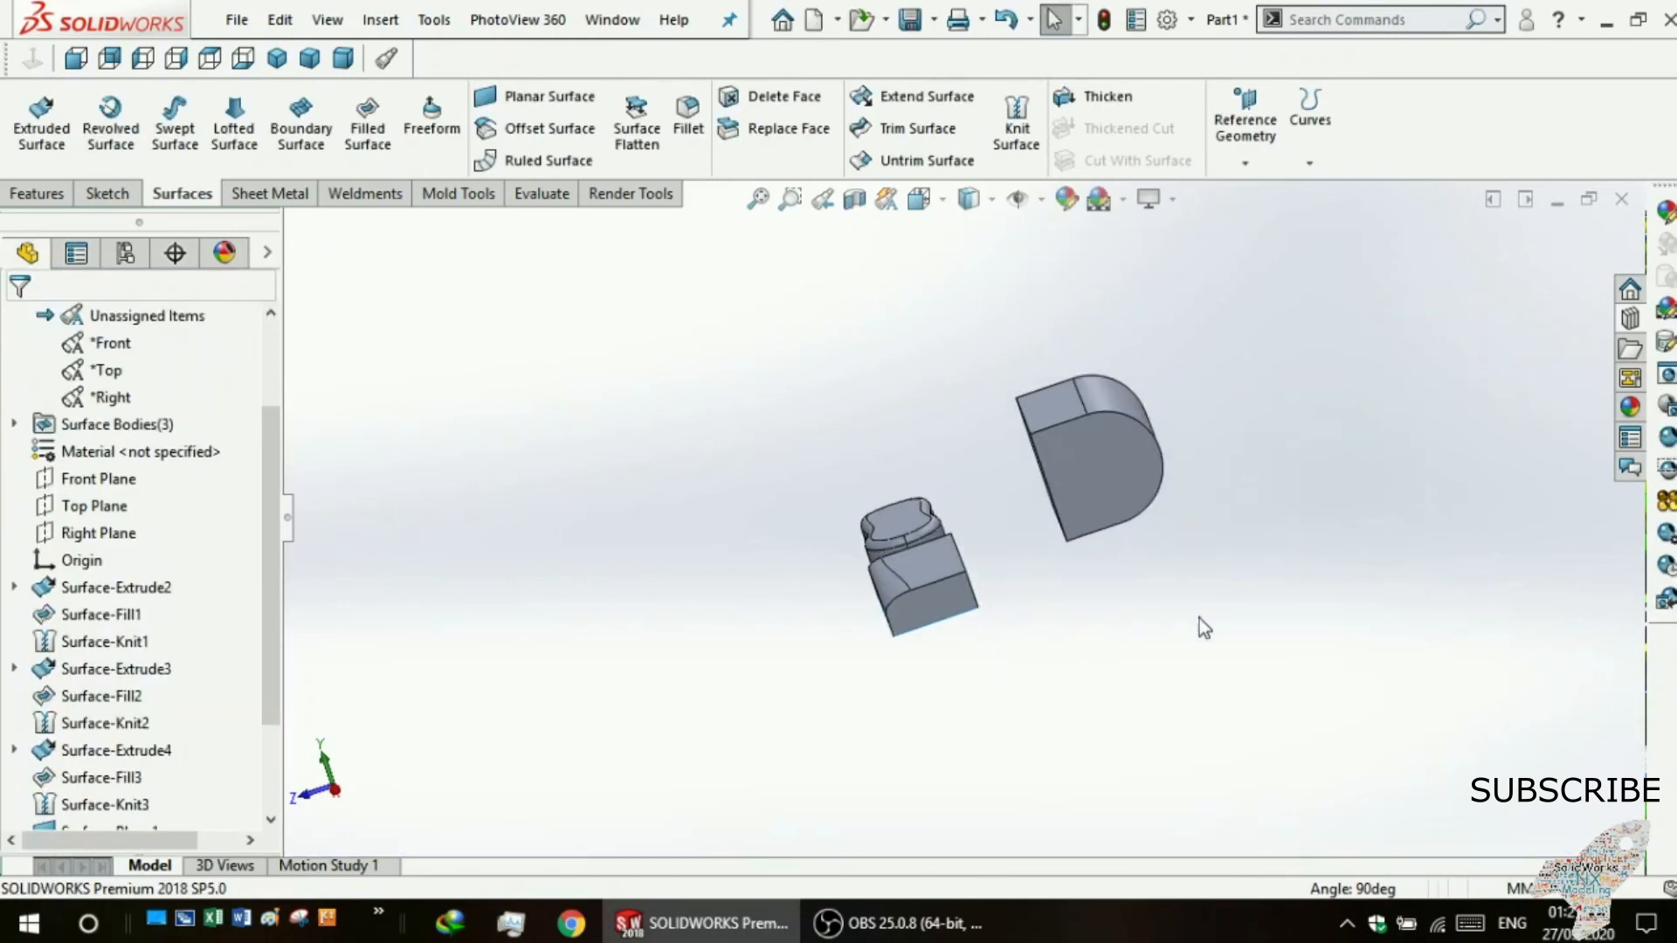
- Examine the full round fillet on the large block from several angles
scroll(1199, 620, "down", 3)
middle_click_drag(925, 512, 685, 358)
scroll(820, 505, "up", 3)
scroll(820, 449, "down", 5)
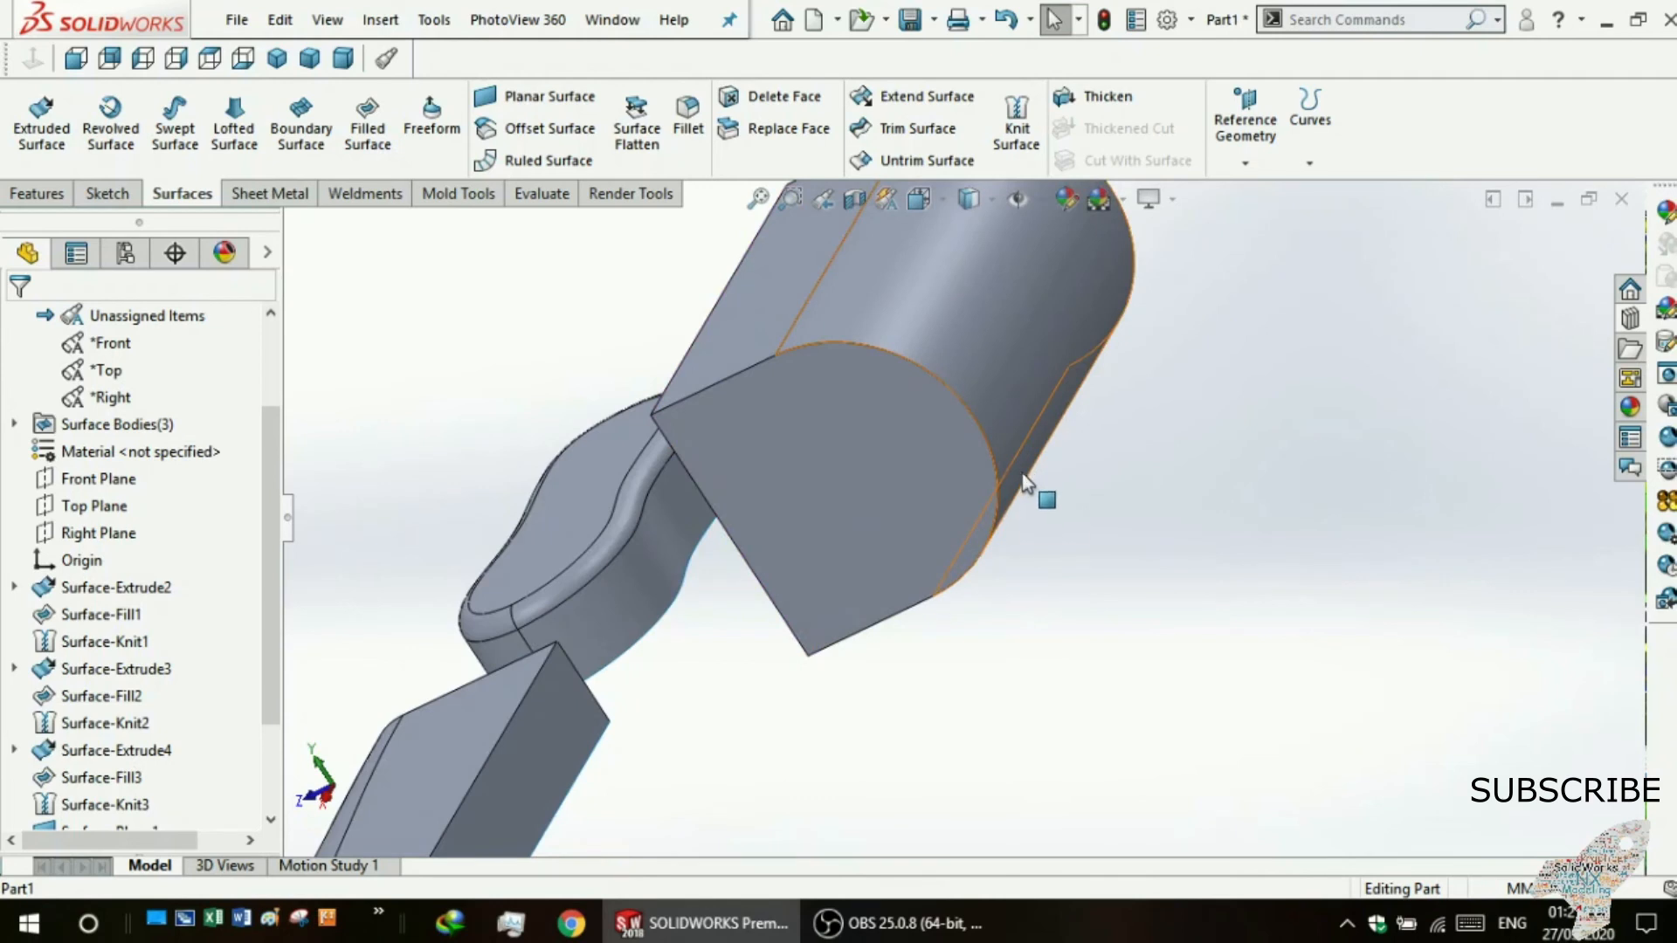
scroll(875, 304, "up", 3)
middle_click_drag(875, 304, 603, 473)
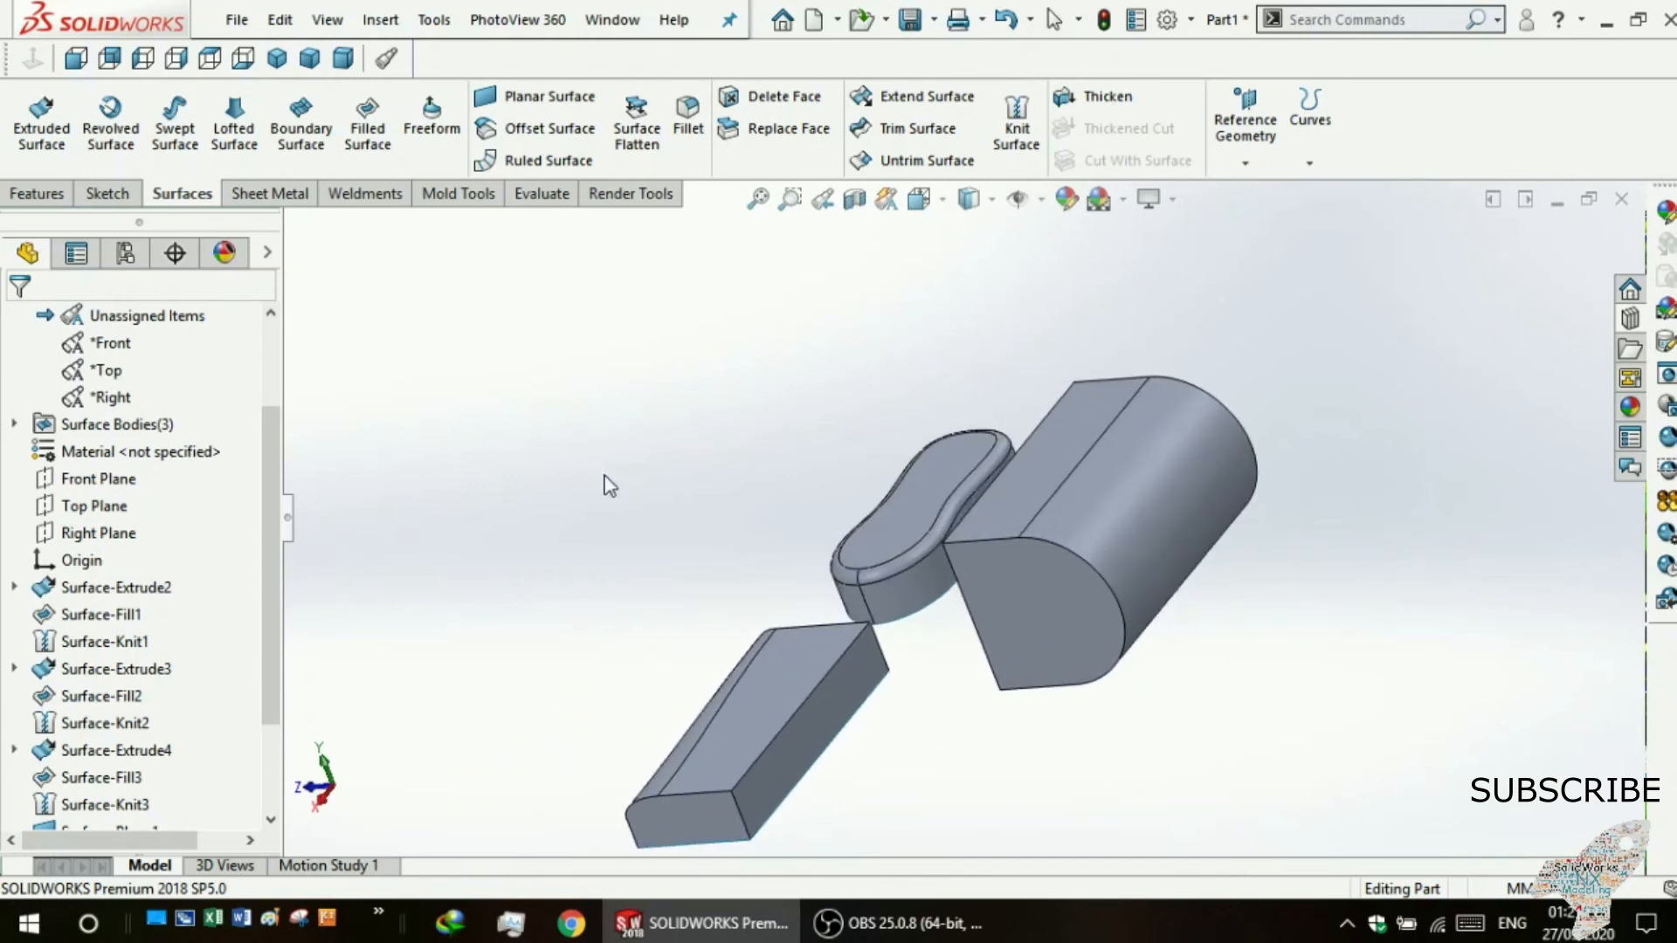
- Start a face fillet with the low block's top face as the first face set
left_click(686, 120)
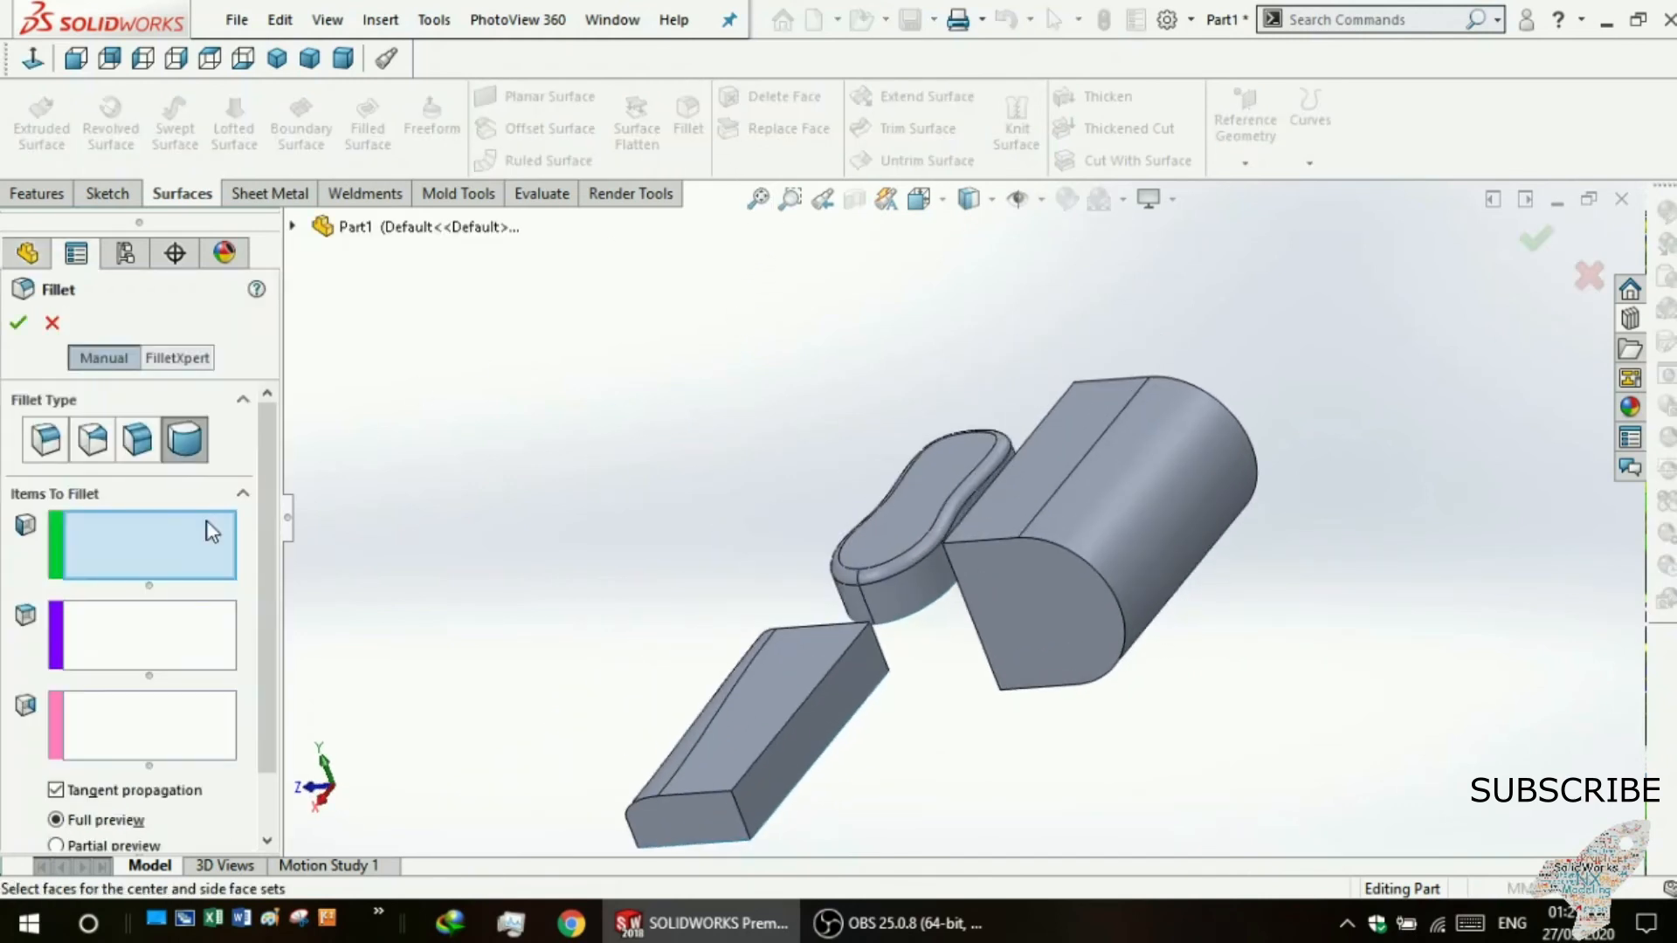
left_click(148, 444)
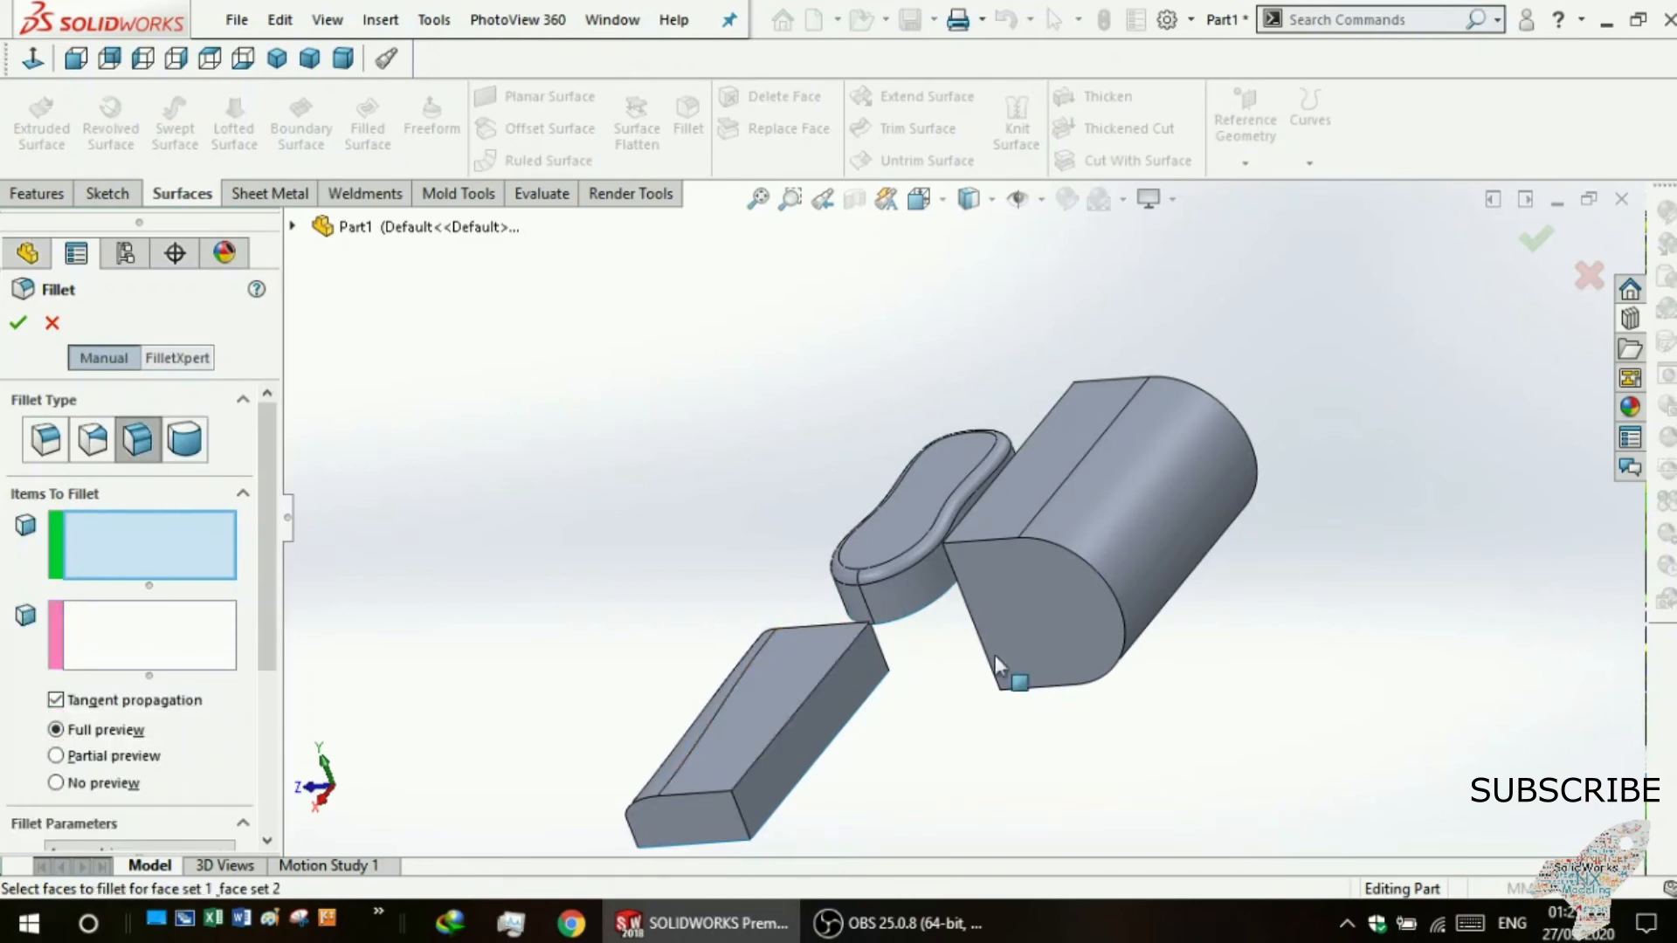
scroll(1085, 766, "down", 2)
scroll(925, 778, "up", 3)
scroll(749, 606, "down", 6)
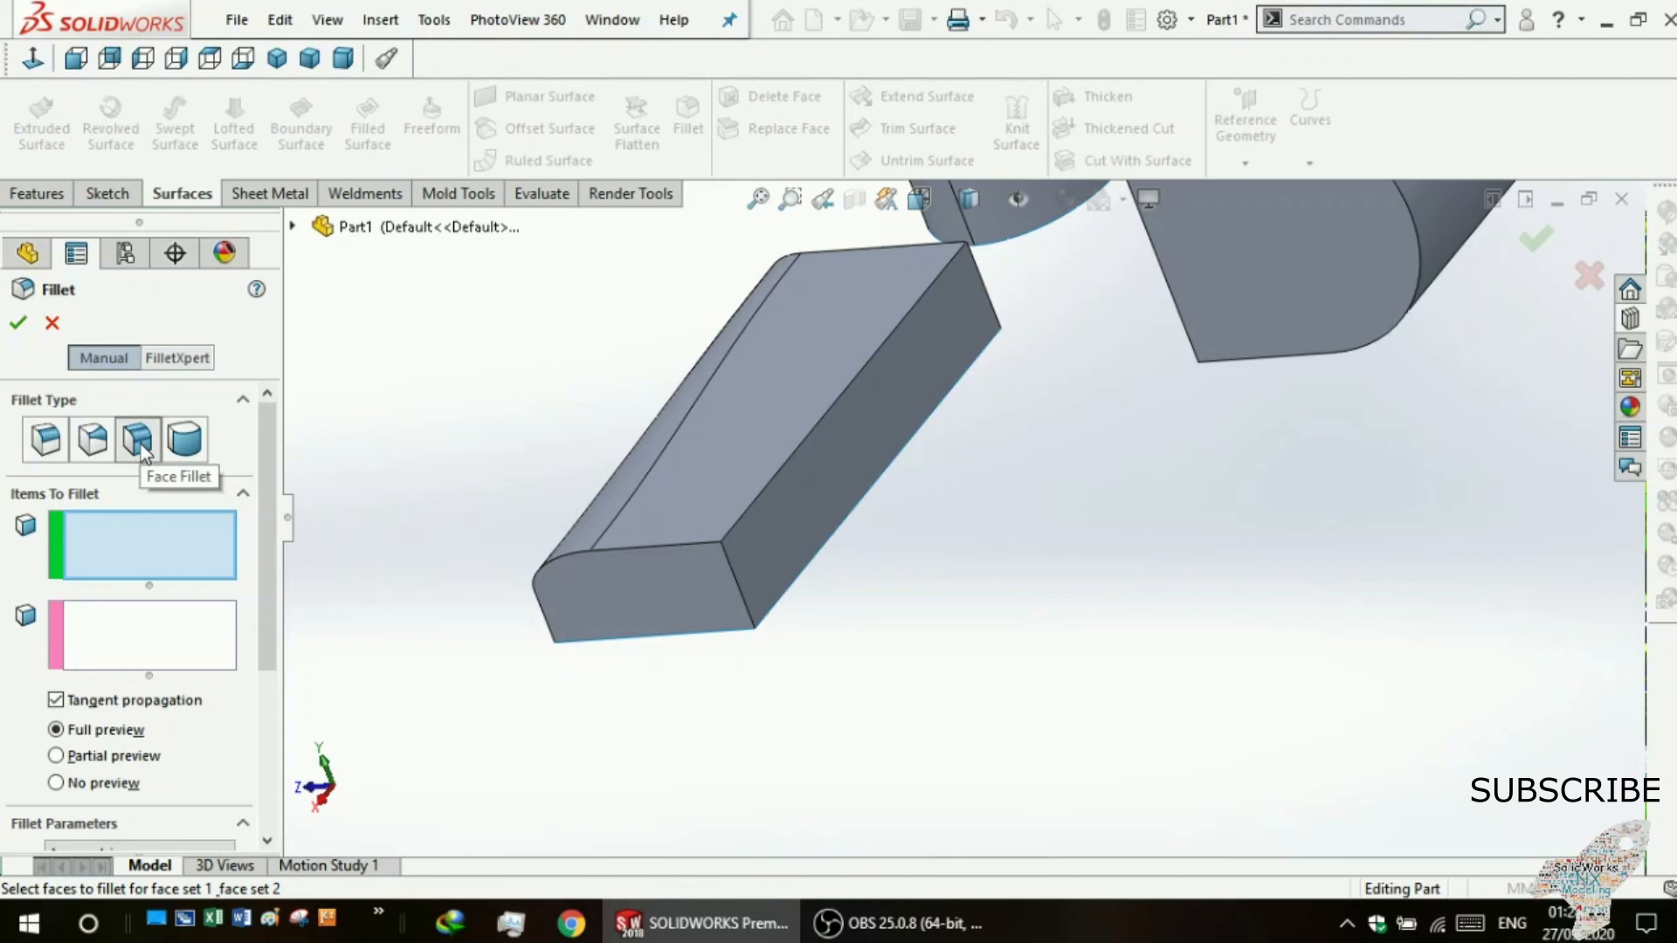
left_click(123, 547)
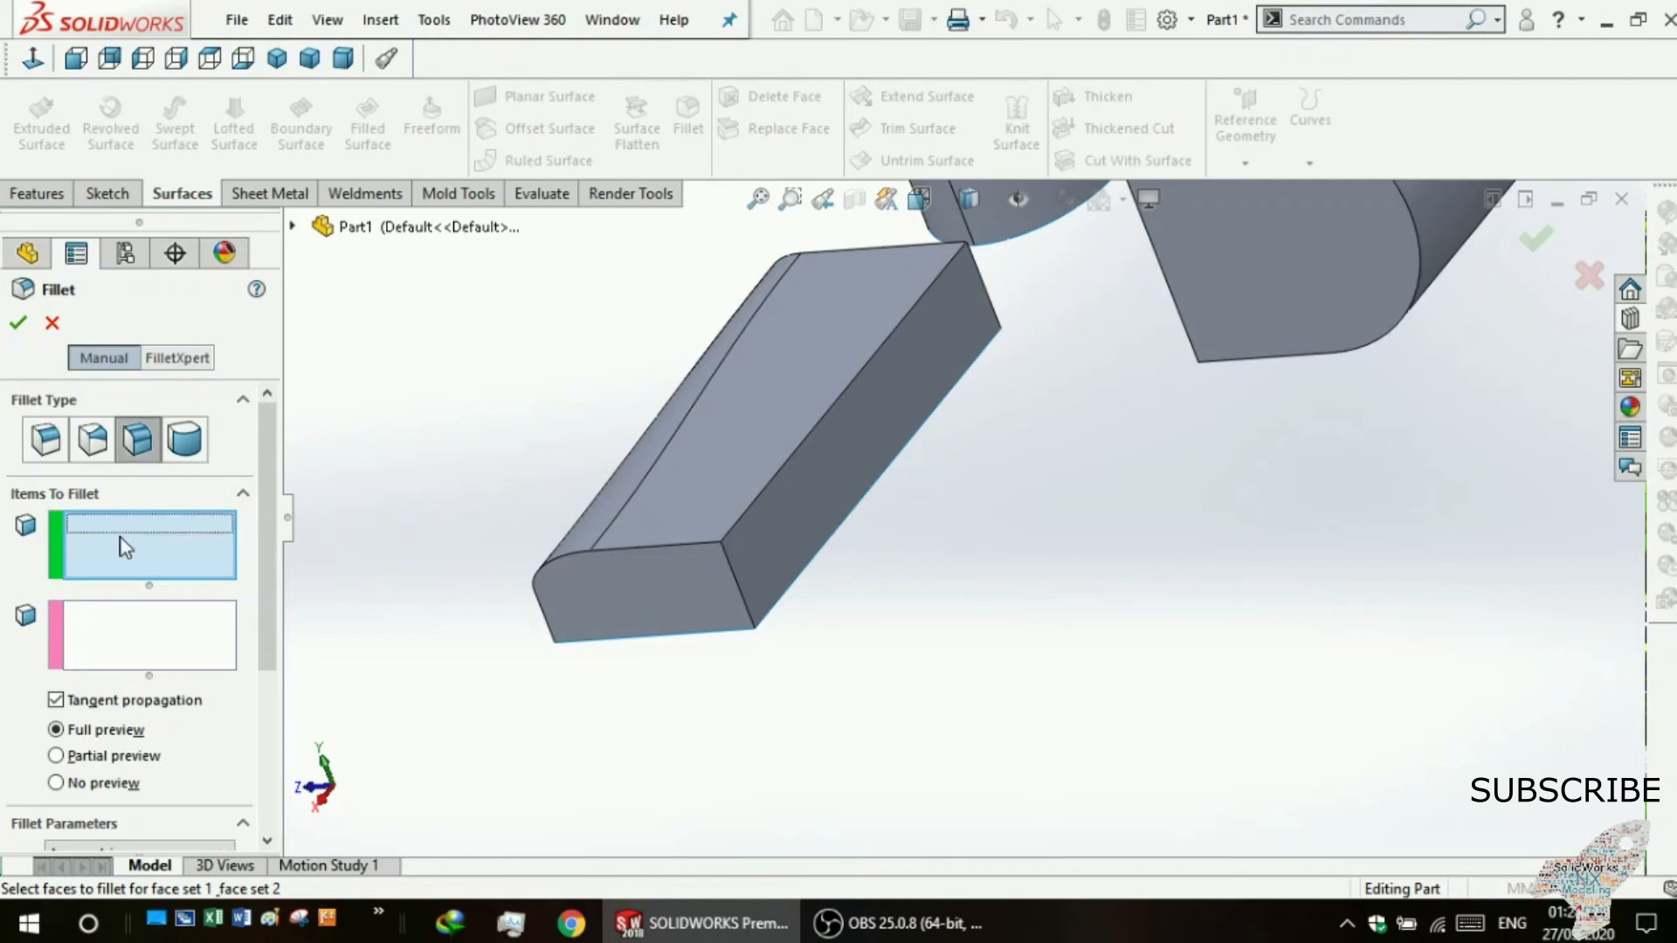
scroll(699, 542, "down", 5)
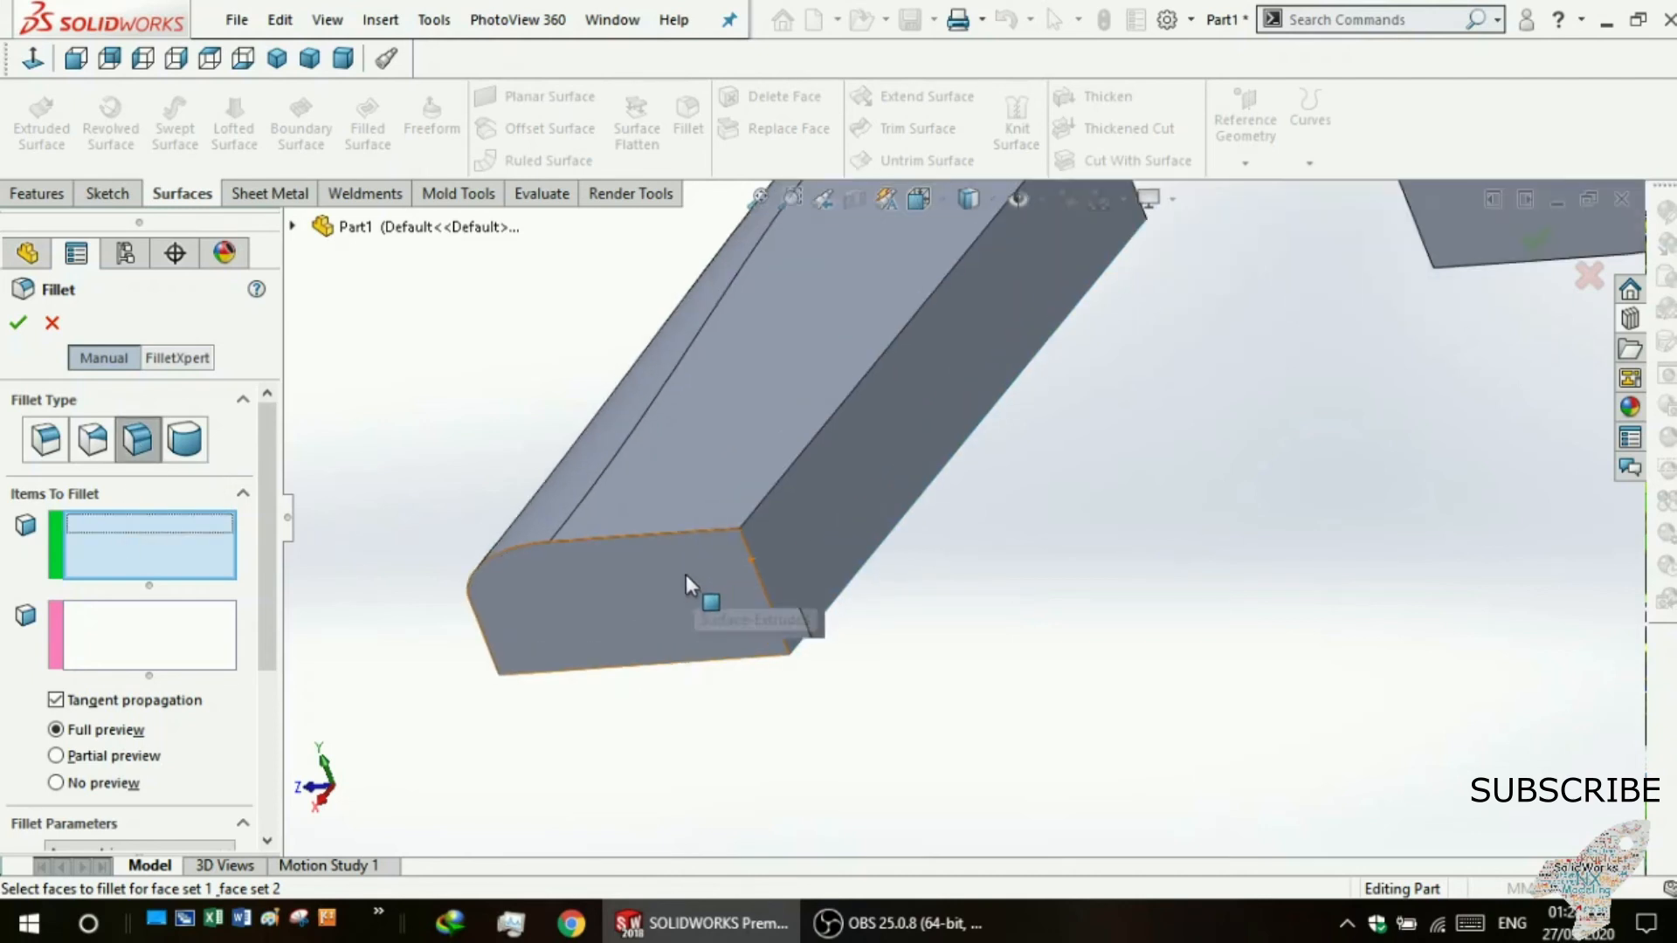
left_click(723, 474)
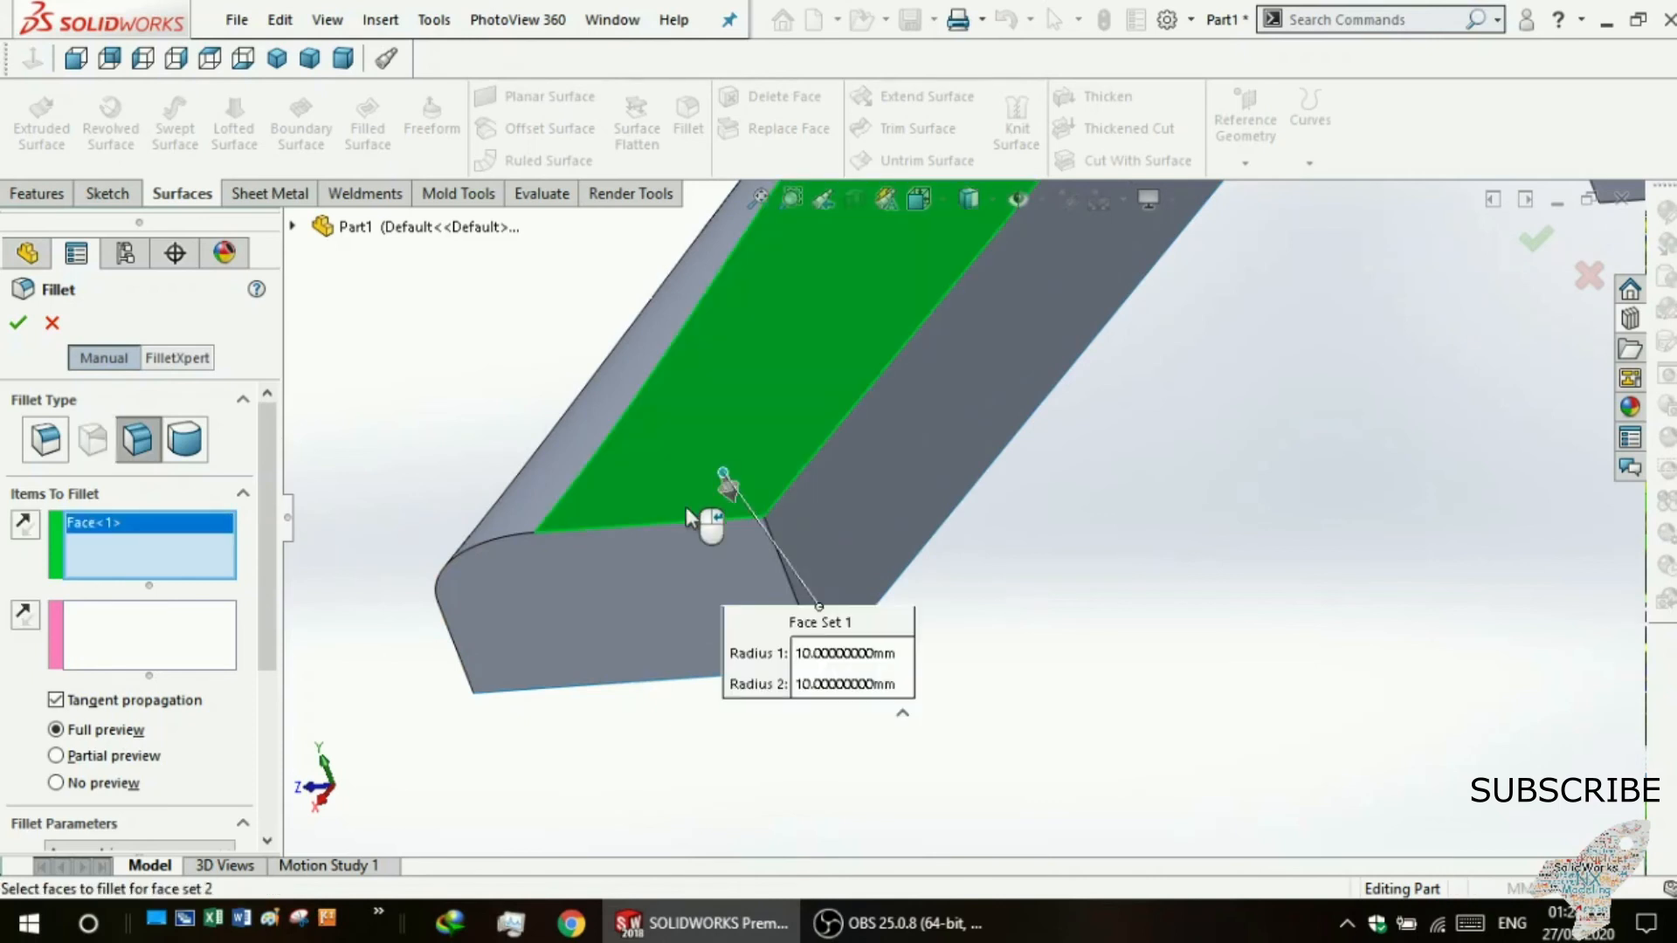
- Assign the low block's short end face as the second face set and apply the face fillet with 10 mm radii
left_click(96, 631)
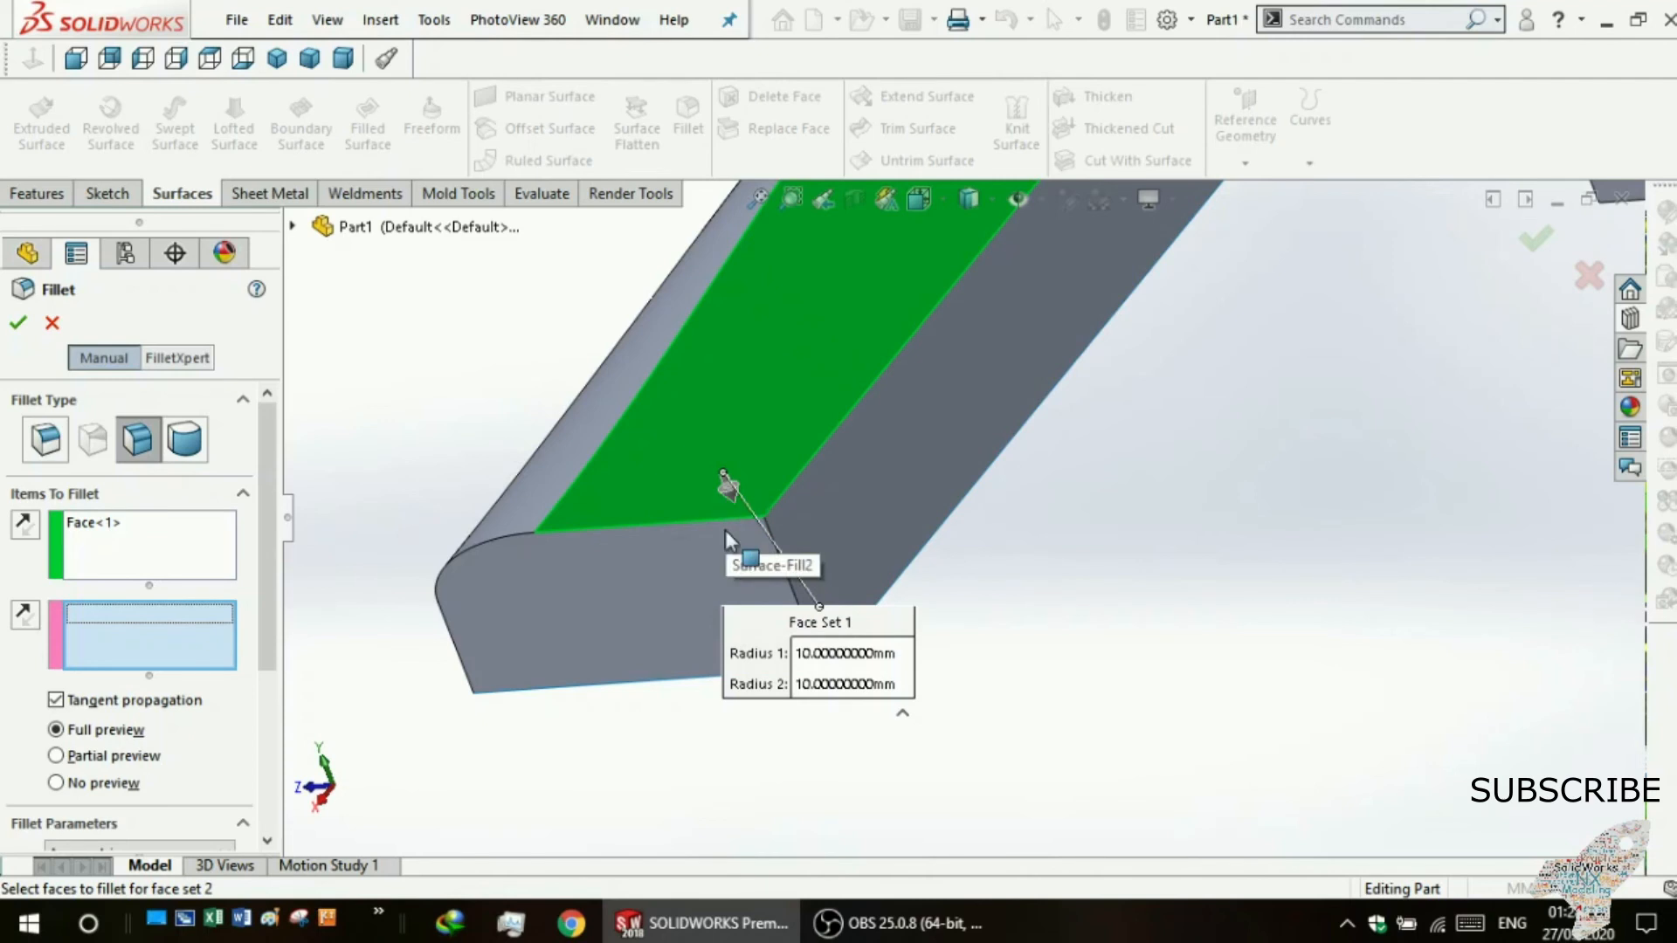
left_click(691, 579)
middle_click_drag(594, 608, 555, 564)
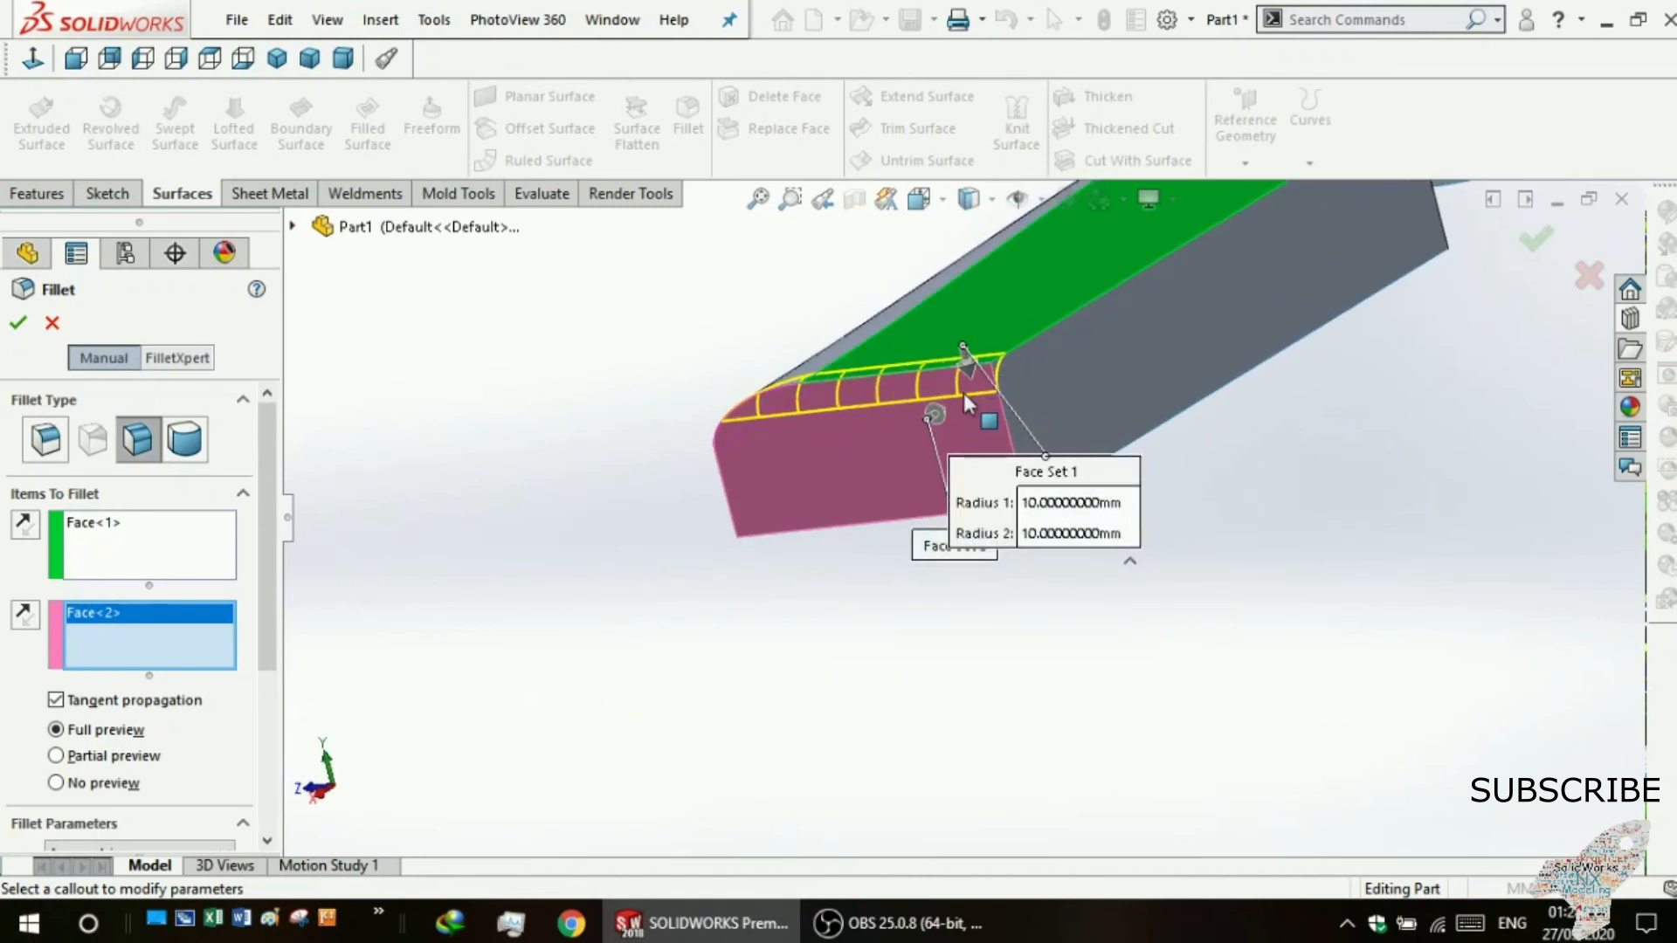
middle_click_drag(792, 548, 704, 661)
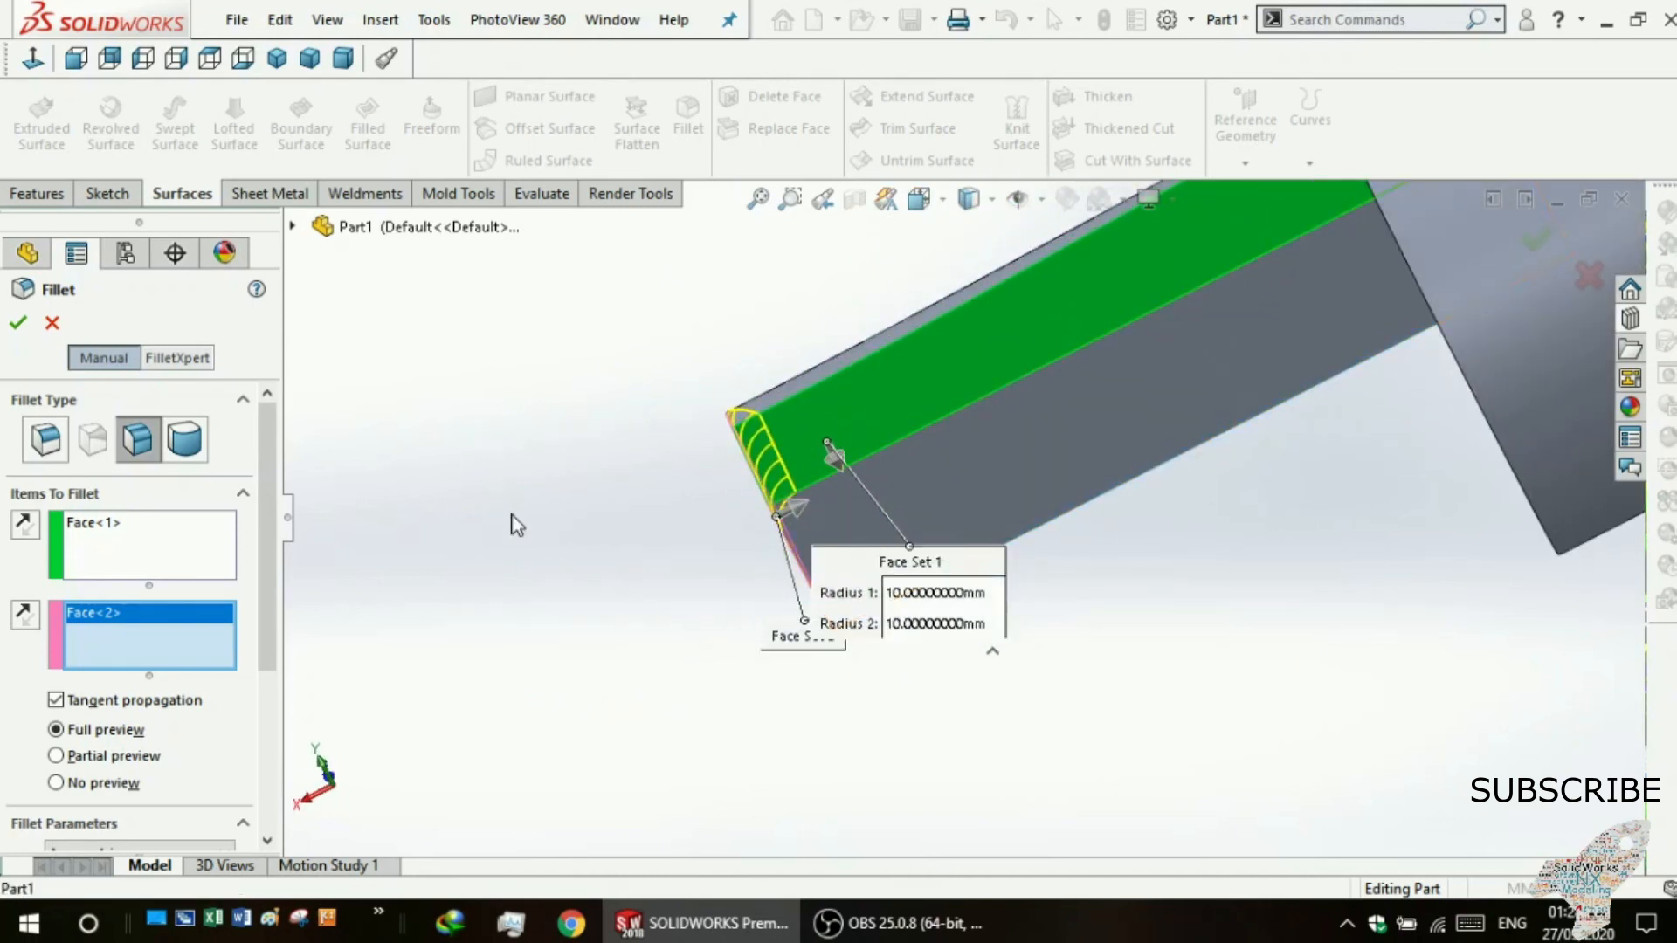
left_click(17, 324)
- Apply another face fillet with 10 mm radii between the low block's top face and its unfilleted long side face
middle_click_drag(617, 307, 683, 330)
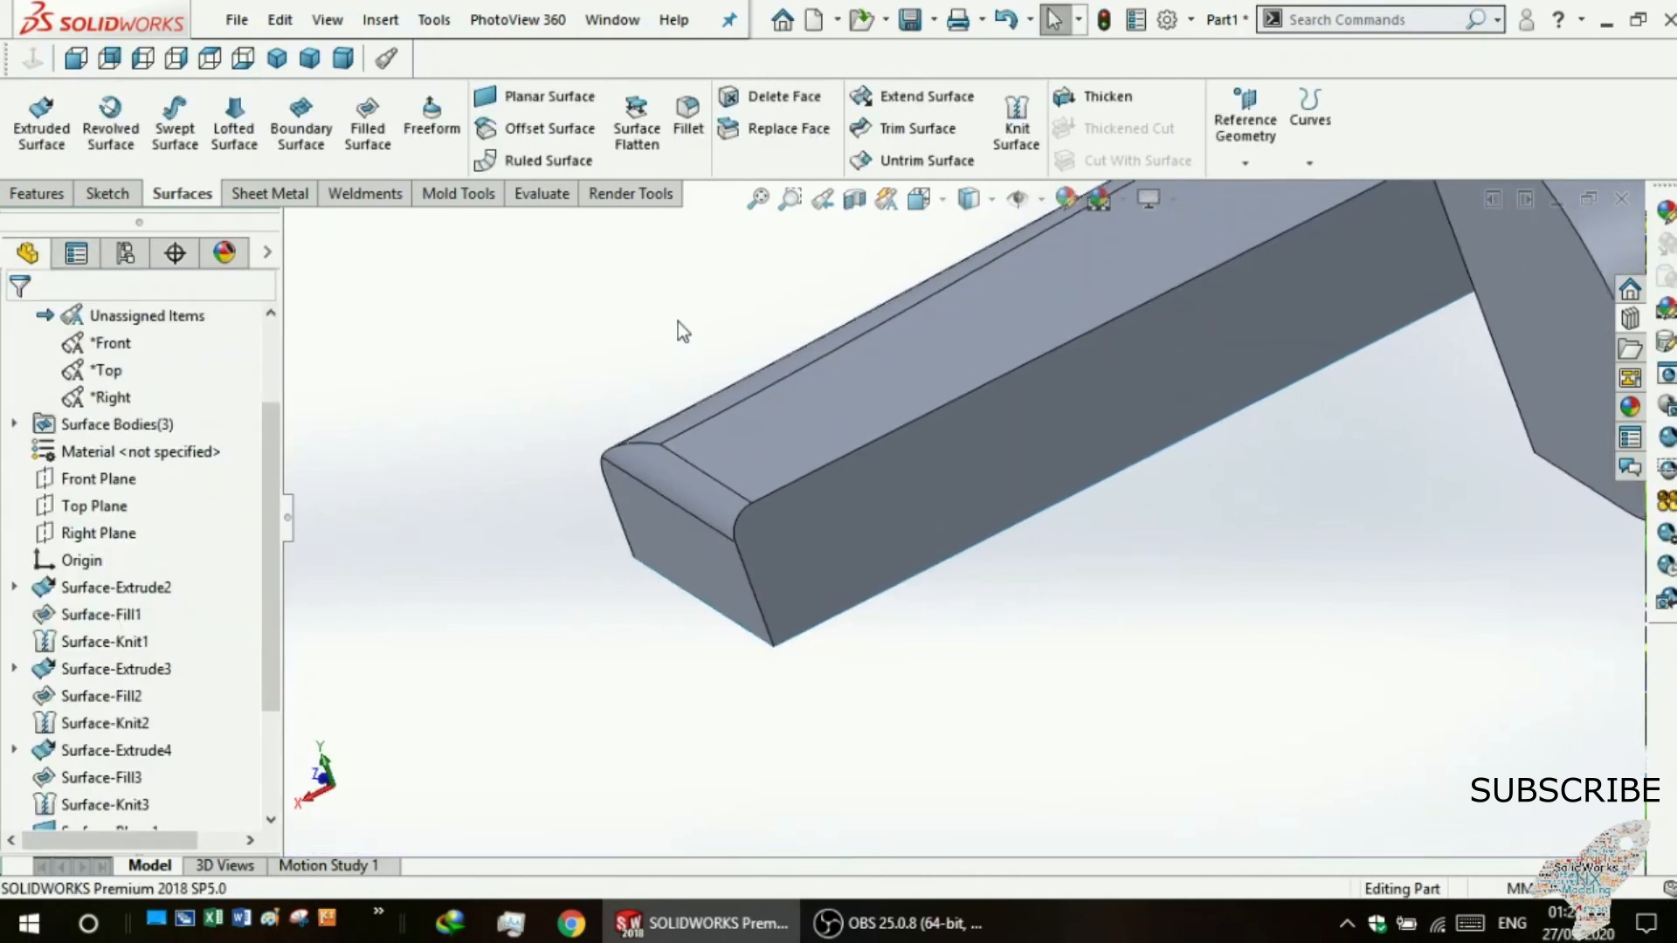
left_click(686, 131)
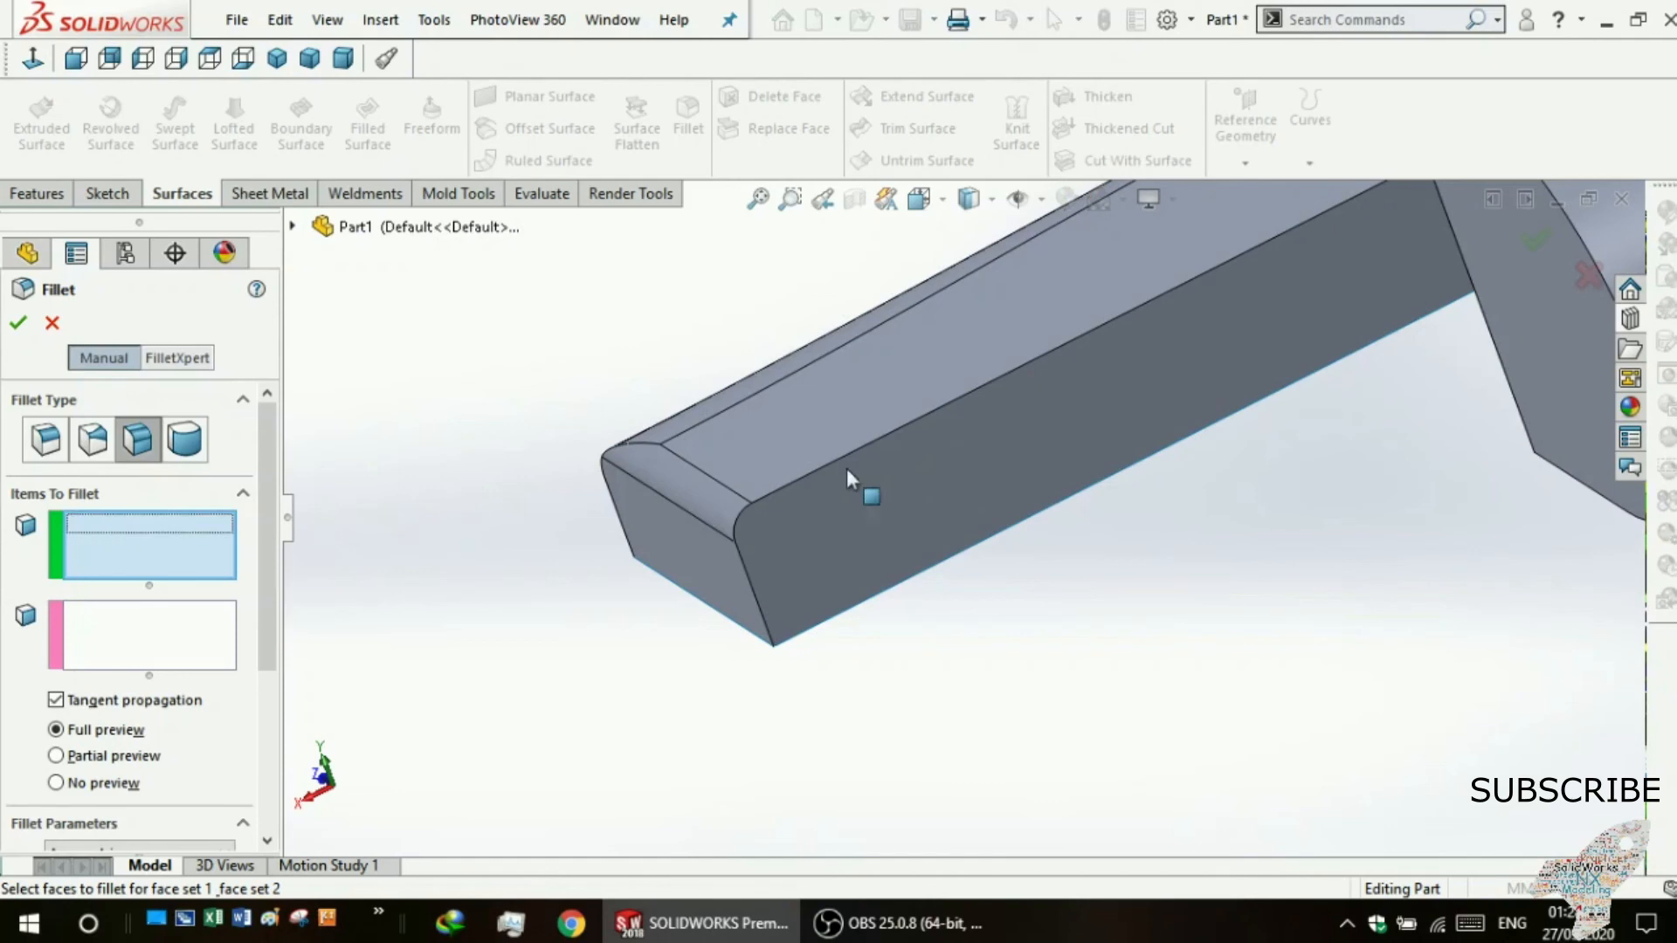
left_click(971, 377)
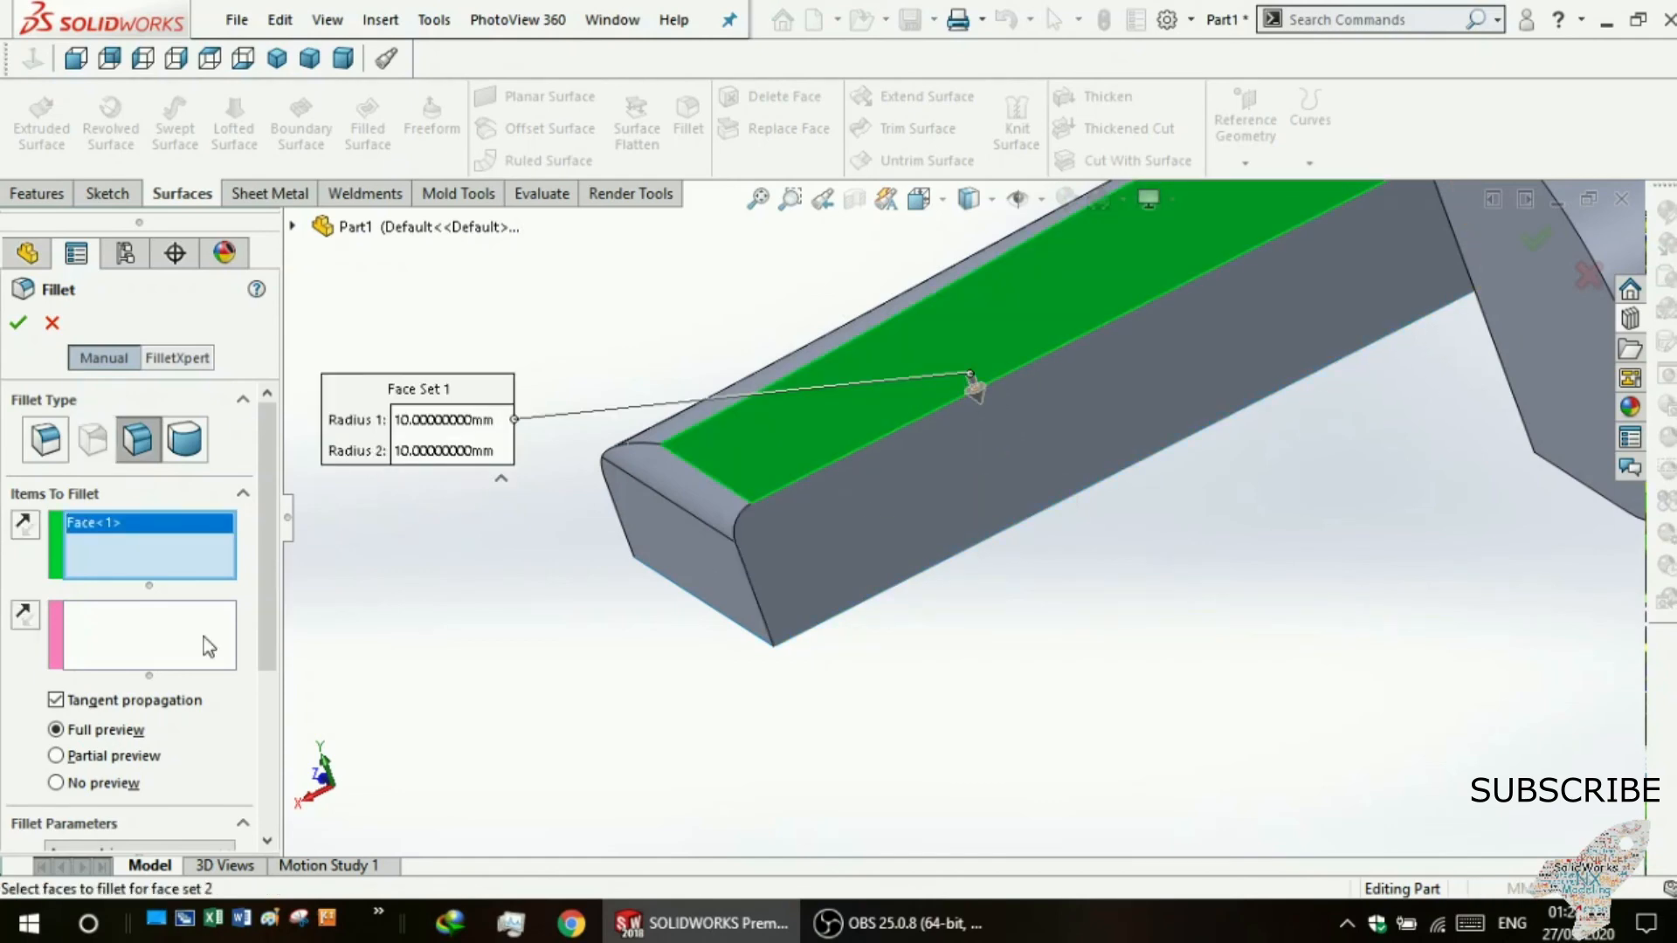
left_click(84, 645)
left_click(834, 502)
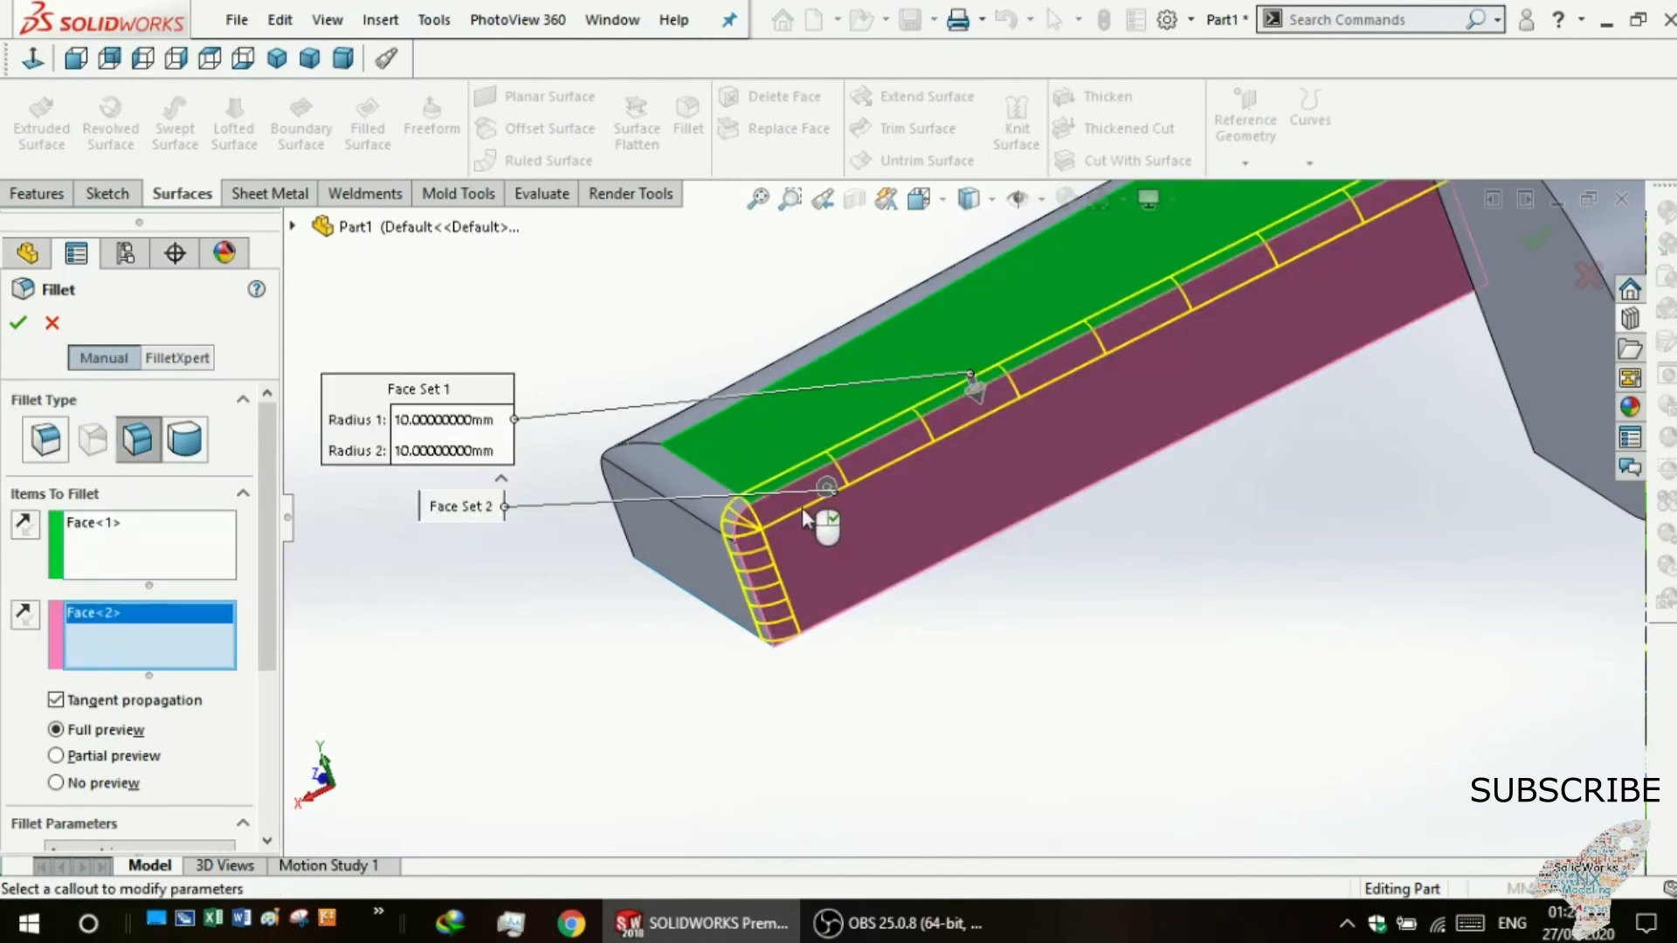
middle_click_drag(697, 580, 749, 588)
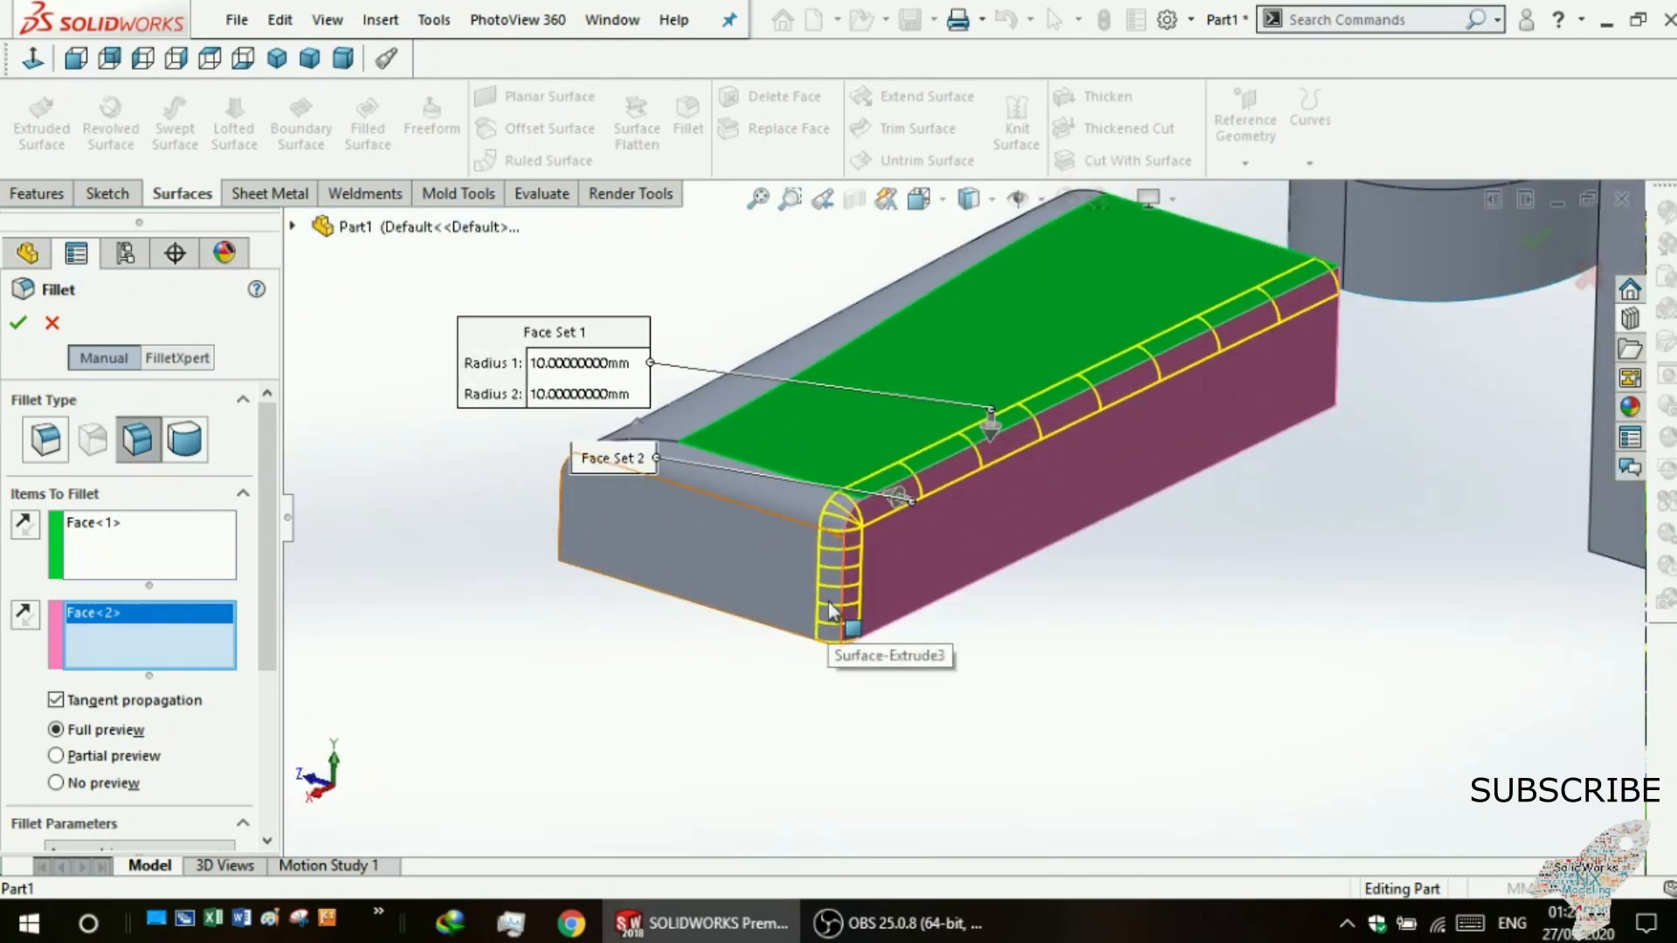
left_click(18, 322)
- Examine the finished fillets on all three surface bodies from different sides
scroll(768, 563, "up", 3)
middle_click_drag(768, 563, 606, 704)
middle_click_drag(564, 592, 588, 419)
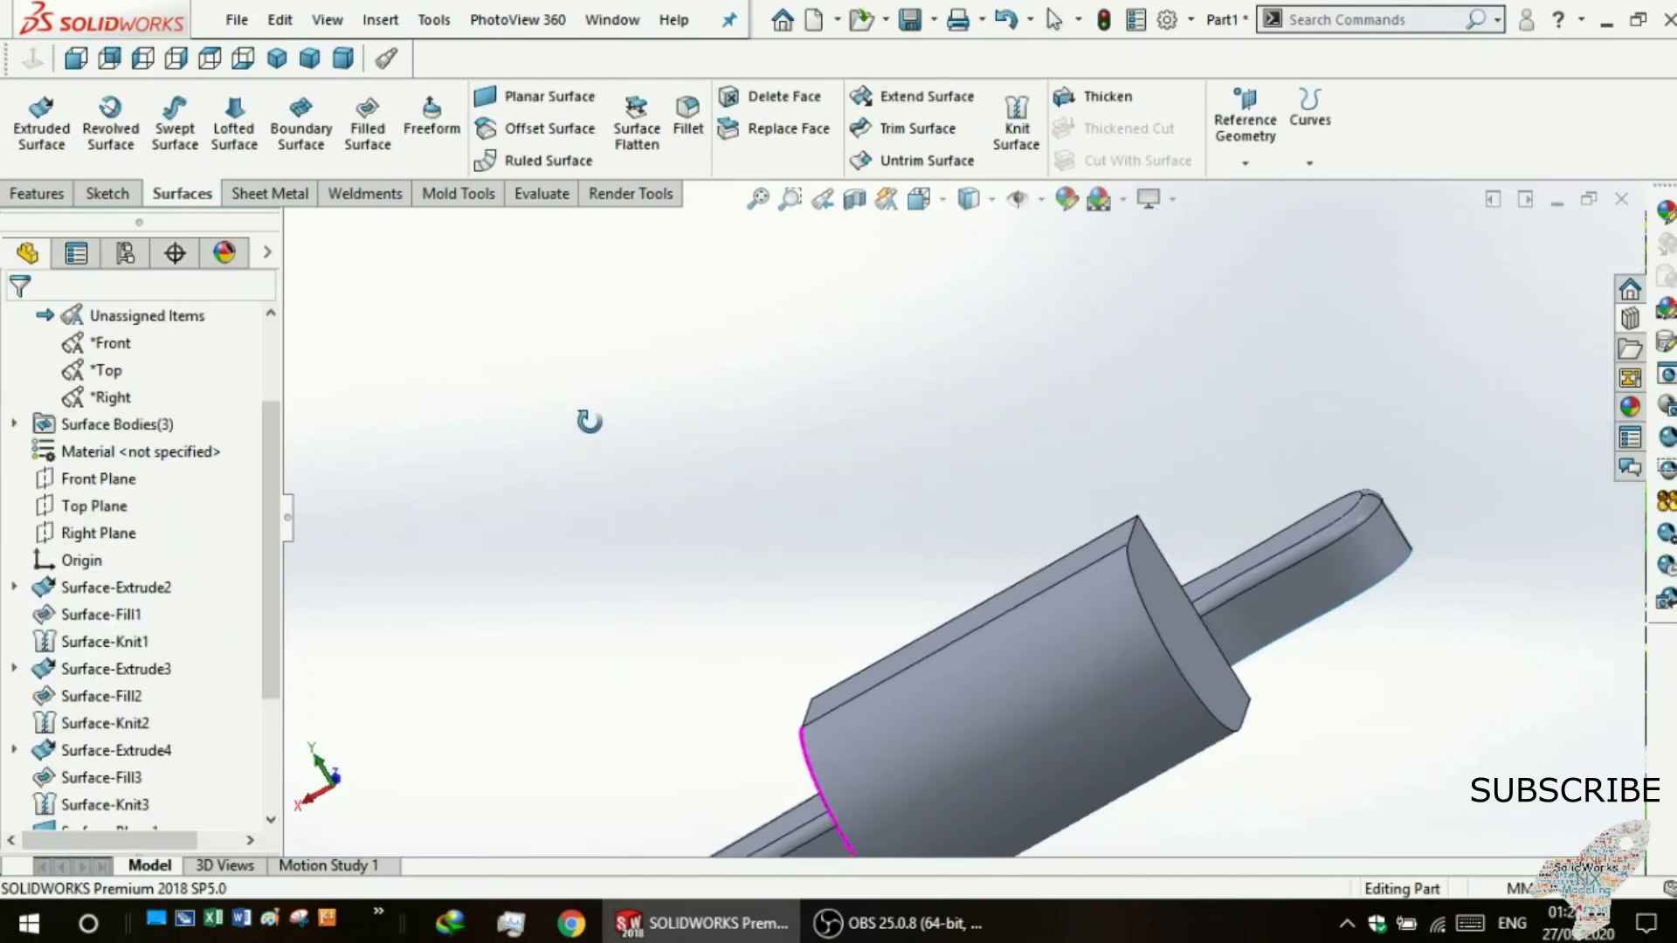
scroll(626, 484, "up", 5)
scroll(629, 486, "down", 2)
scroll(812, 651, "up", 3)
middle_click_drag(835, 681, 1084, 524)
scroll(1124, 511, "down", 4)
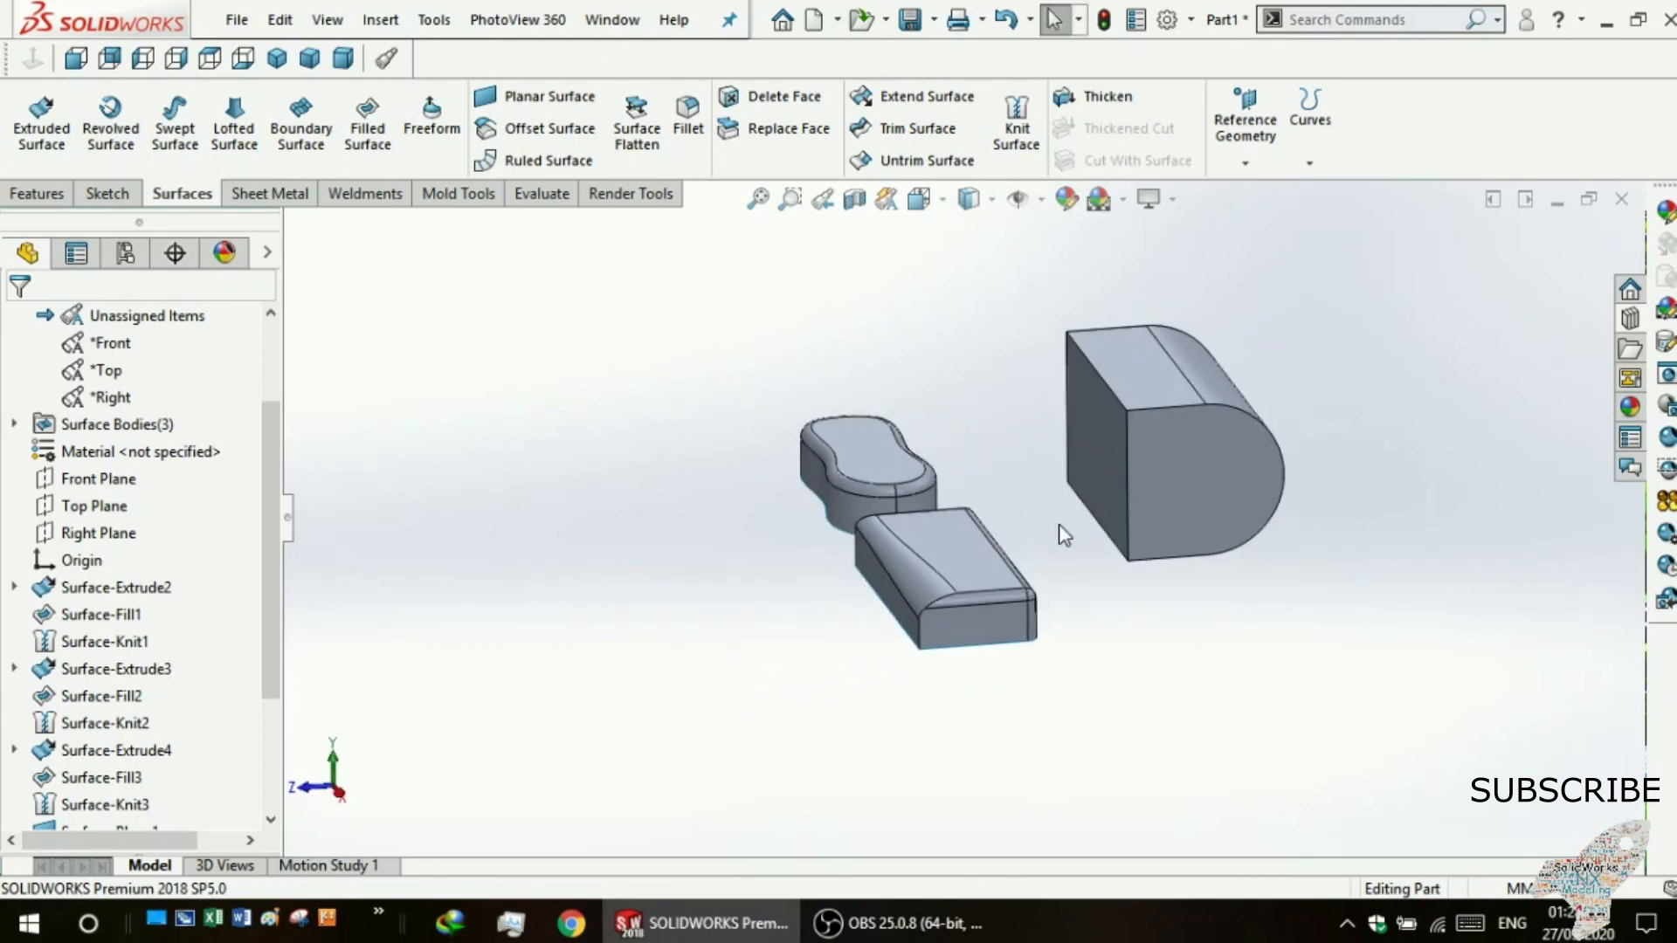